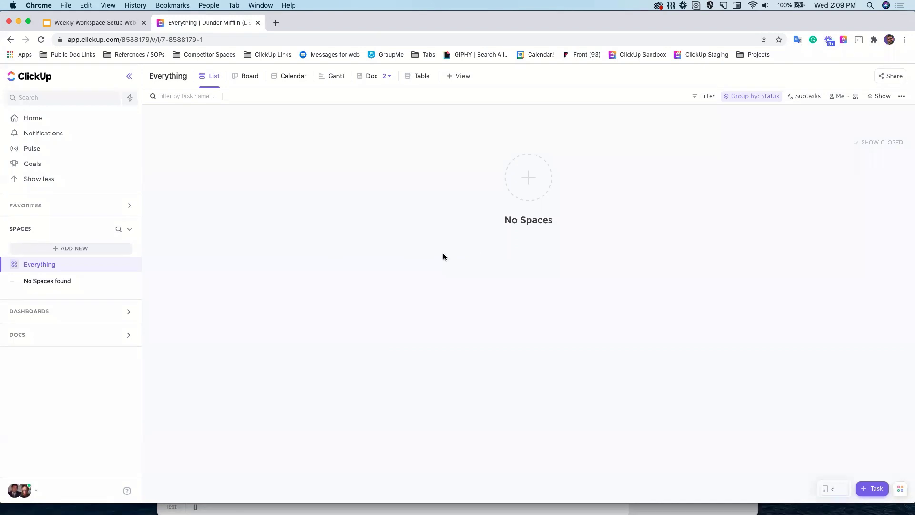
Step: Start a new Space named "Space" and share it with the Dunder Mifflin Workspace
click(82, 252)
click(169, 262)
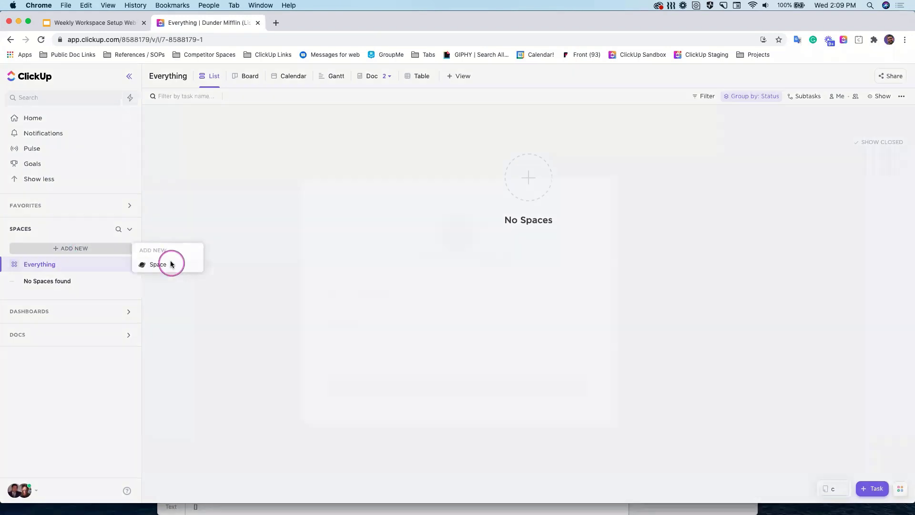
text(S)
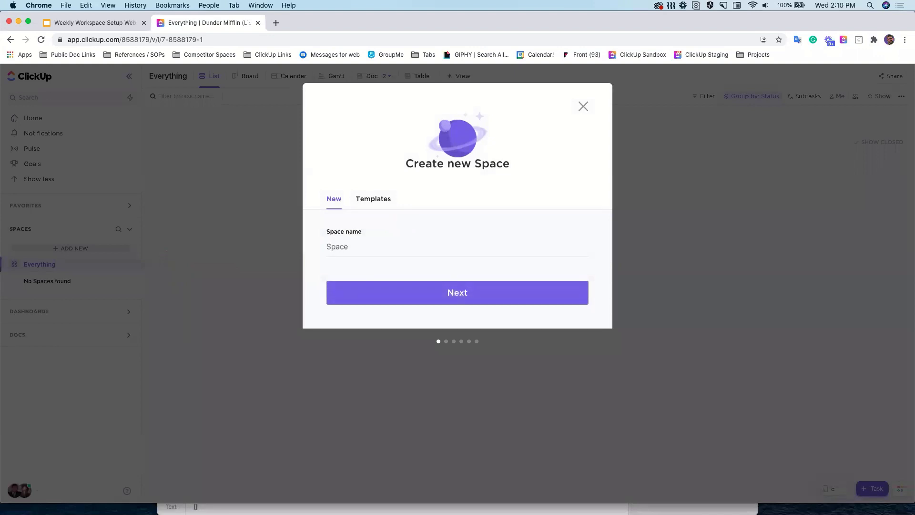
text(pace)
key(Return)
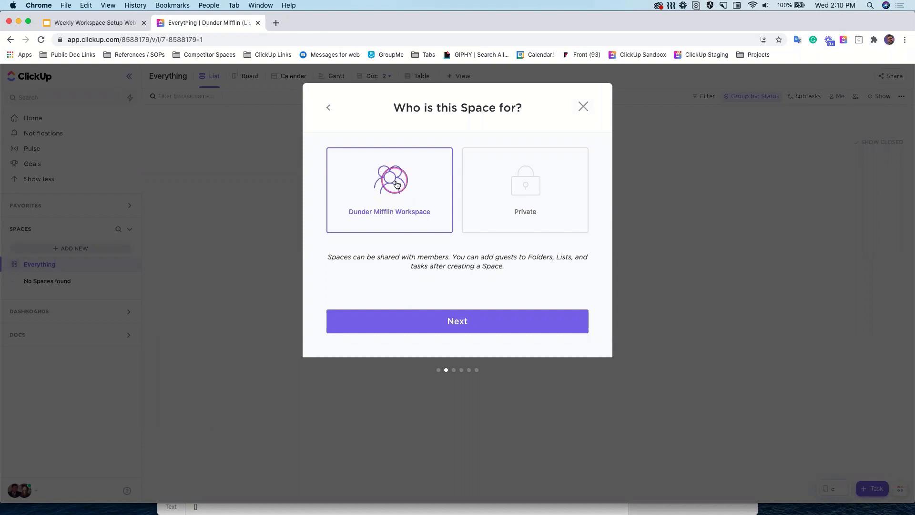
click(429, 322)
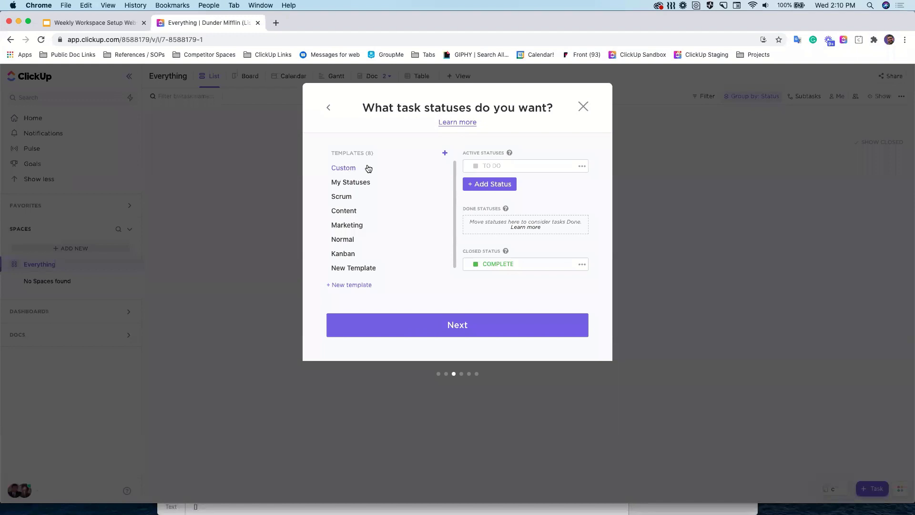
Step: Examine the task statuses offered by the Custom, Marketing, Content and Scrum templates
click(488, 172)
click(507, 266)
click(349, 224)
click(350, 211)
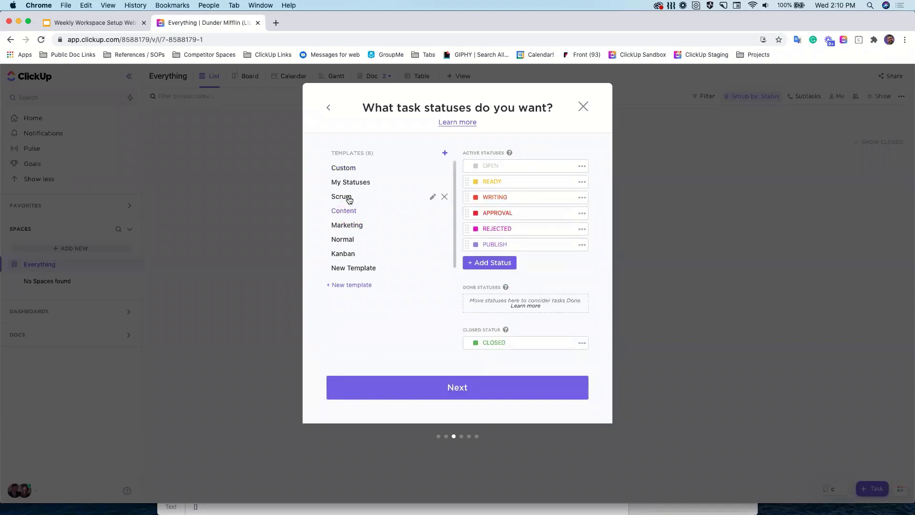
click(351, 199)
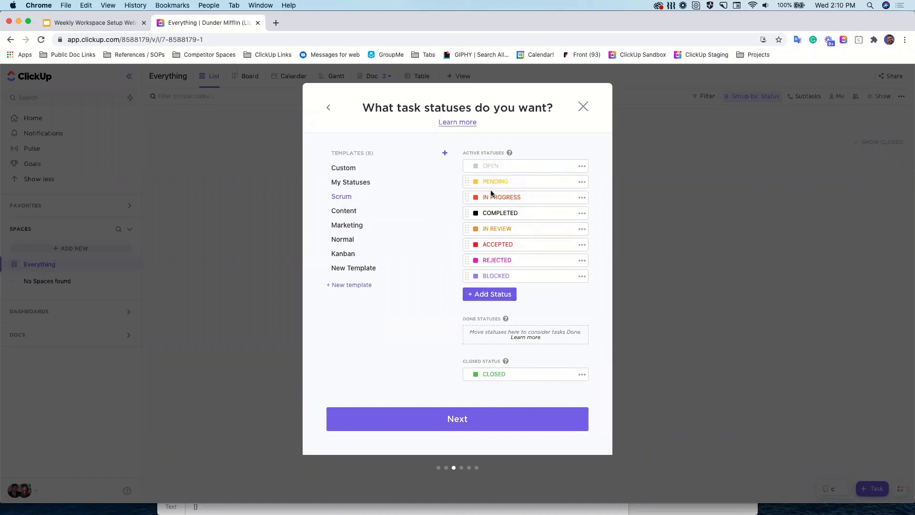
Step: Move the In Progress status below Accepted in the Scrum status template and recolour it grey
drag(472, 198, 469, 254)
click(475, 244)
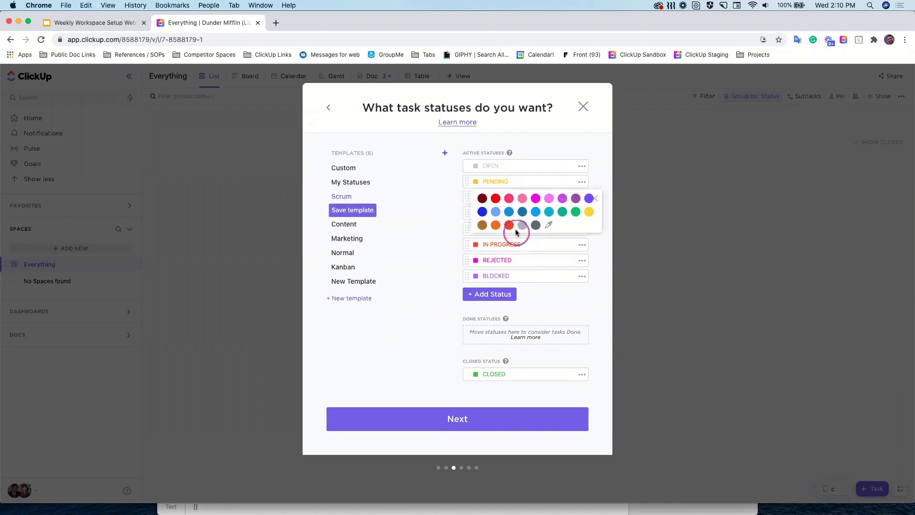
click(512, 227)
click(514, 246)
double_click(513, 245)
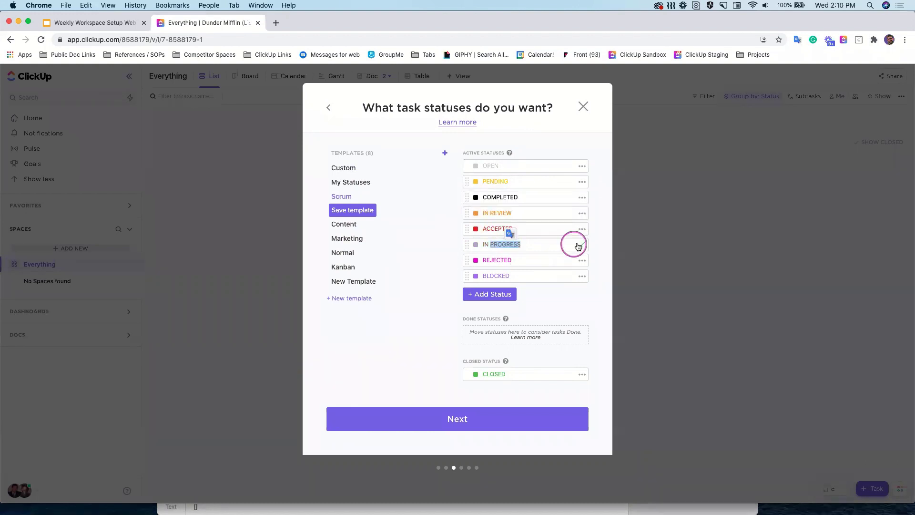
click(582, 229)
click(607, 321)
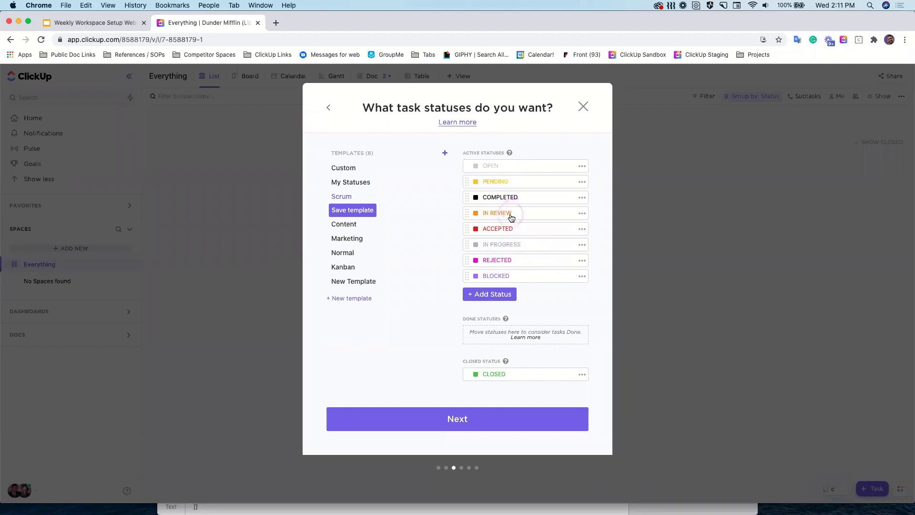
Step: Use the Kanban status template for the Space and enable the Email ClickApp
click(351, 269)
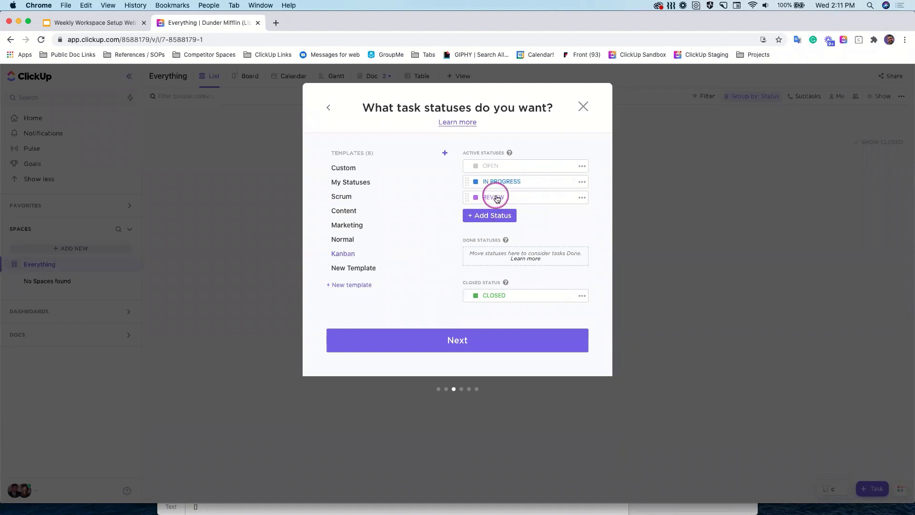
click(468, 334)
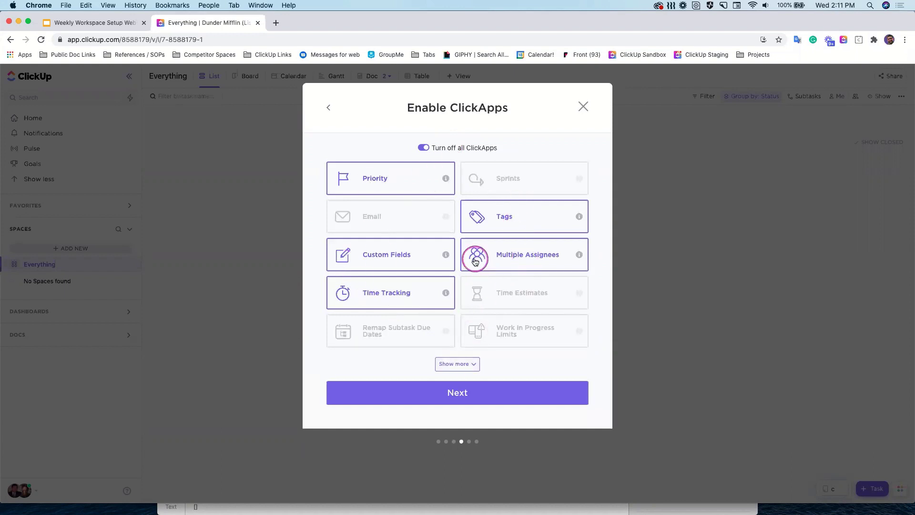
click(399, 219)
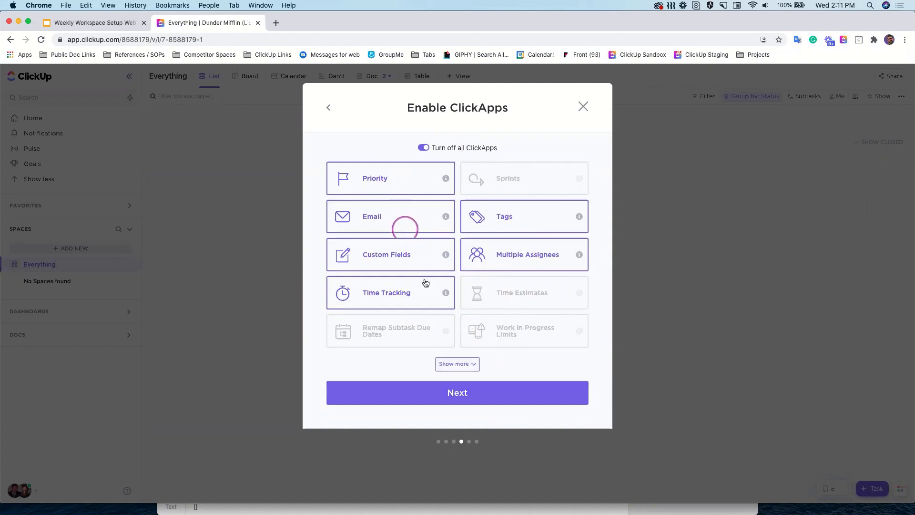
click(484, 400)
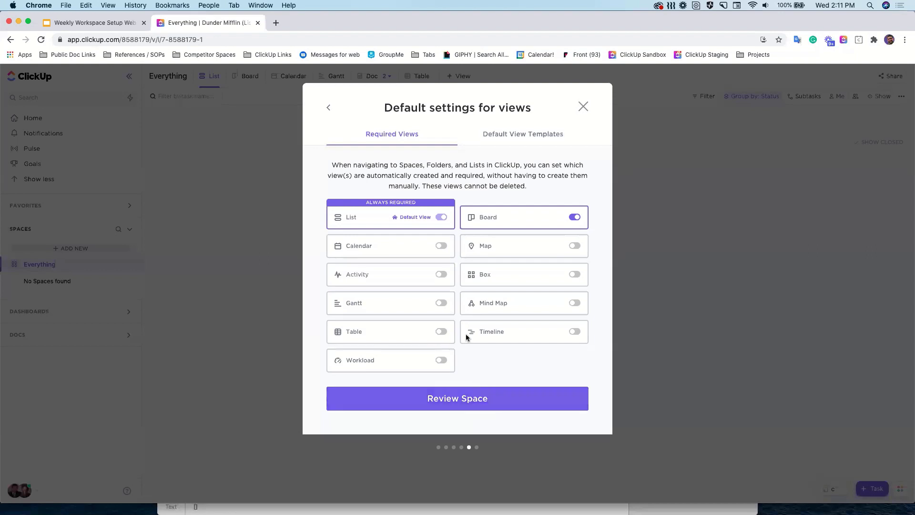
Step: Make Calendar a required view alongside List and Board, and create the Space
drag(409, 217, 380, 218)
click(447, 245)
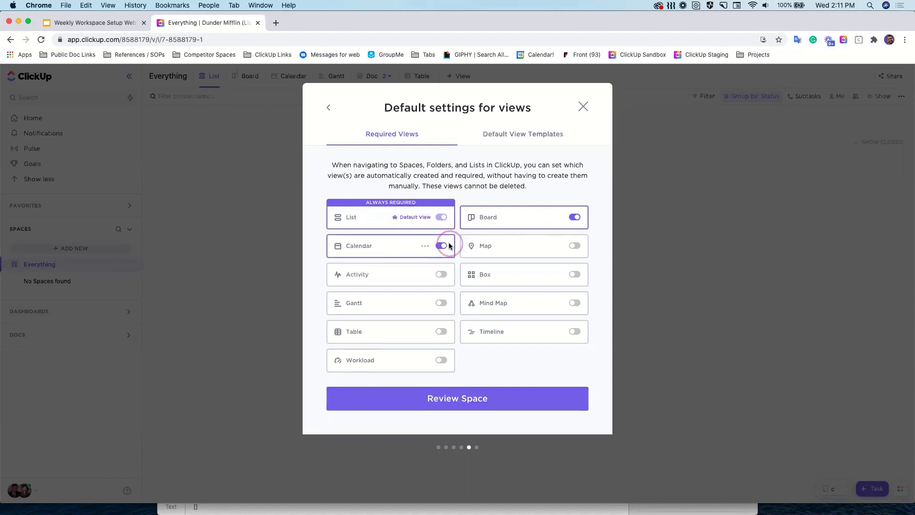
click(491, 399)
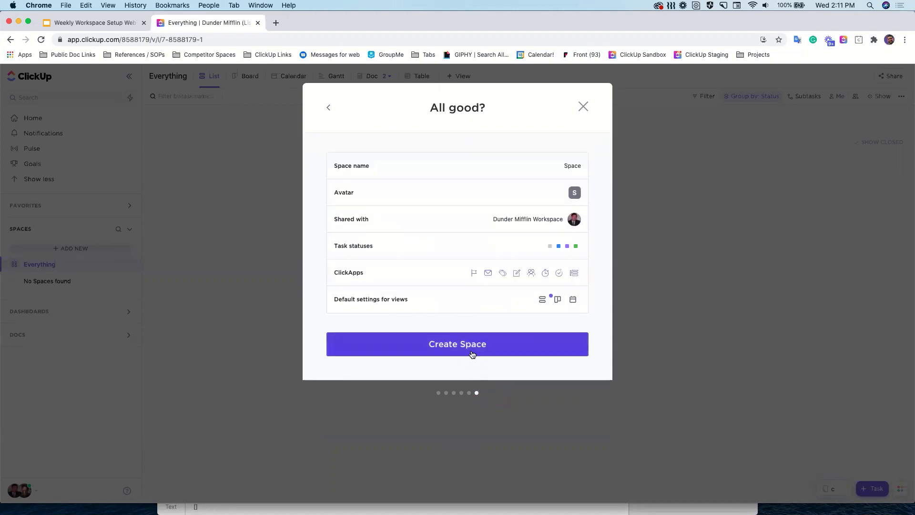
click(471, 353)
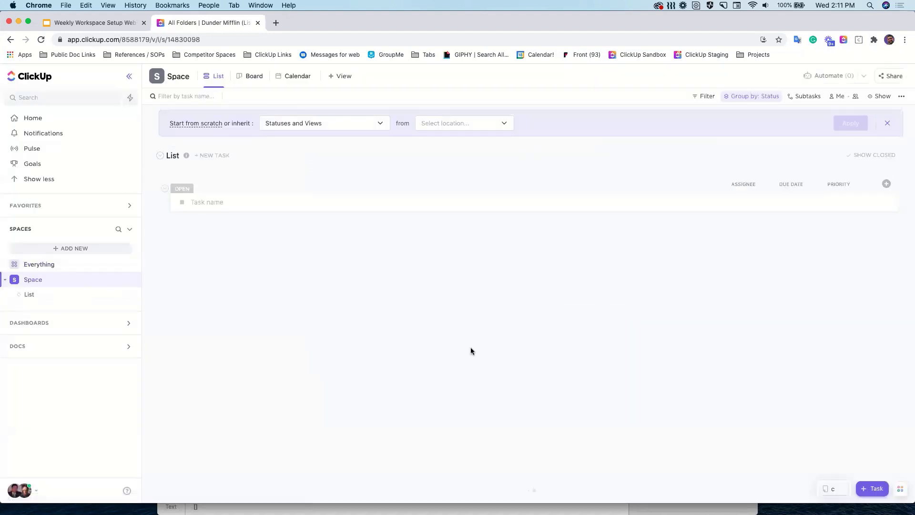
Step: Open the List in the new Space and add a task named "task" to it
drag(410, 248, 407, 251)
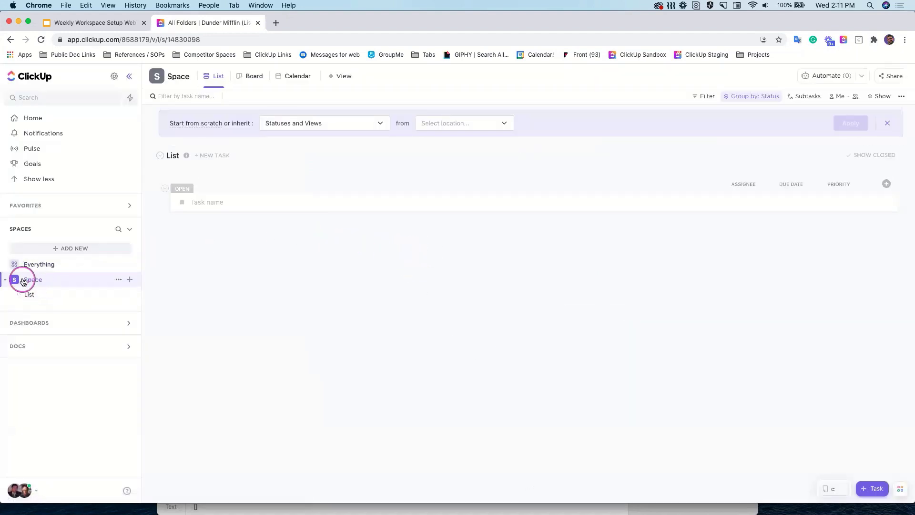
click(30, 295)
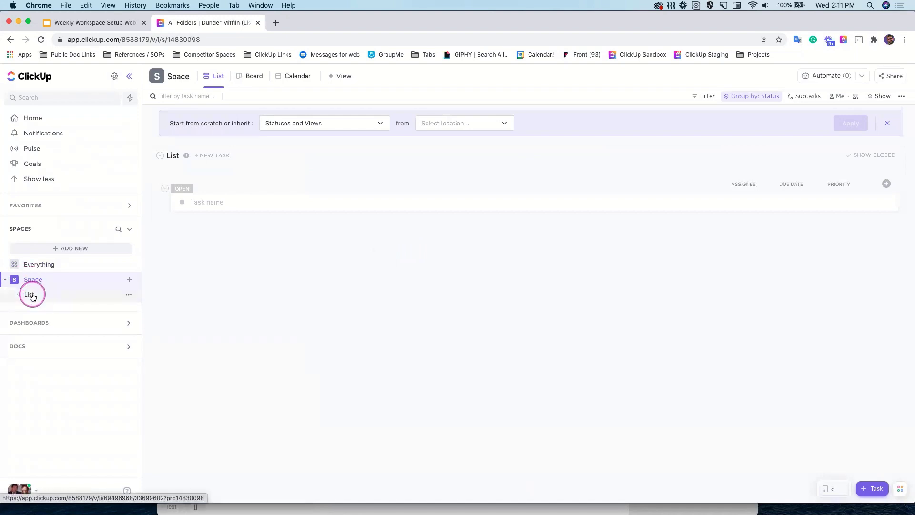
drag(198, 243, 220, 190)
click(219, 165)
text(tawsk)
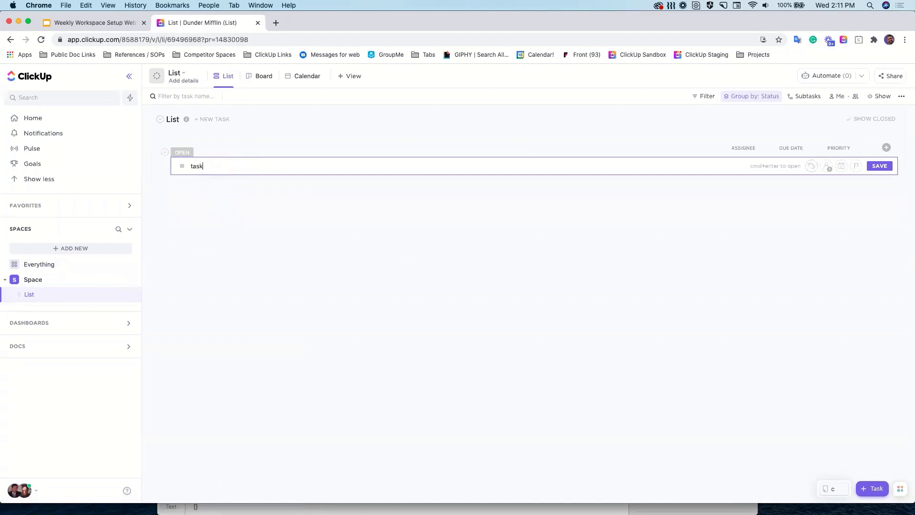
key(Return)
click(234, 274)
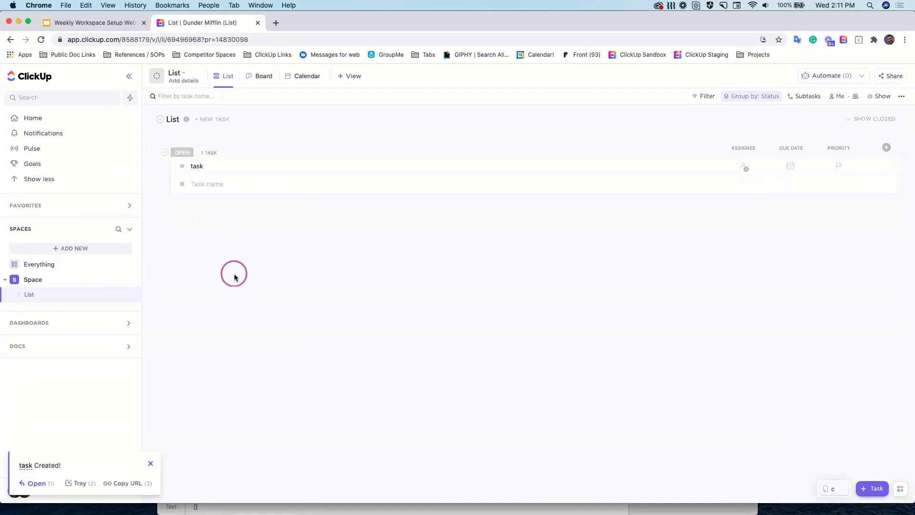
Step: Create a folder named "Folder" in the Space and delete the standalone List outside it
click(130, 282)
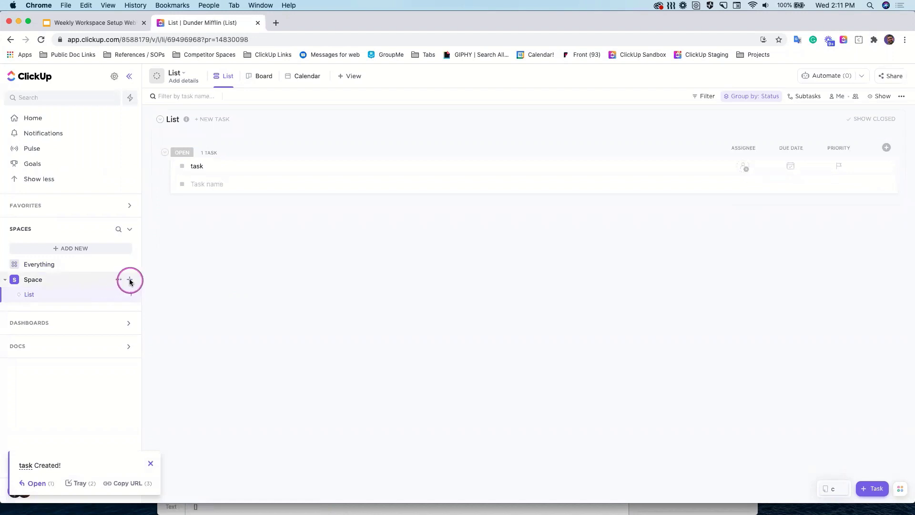
click(174, 324)
click(311, 196)
text(Folder)
key(Return)
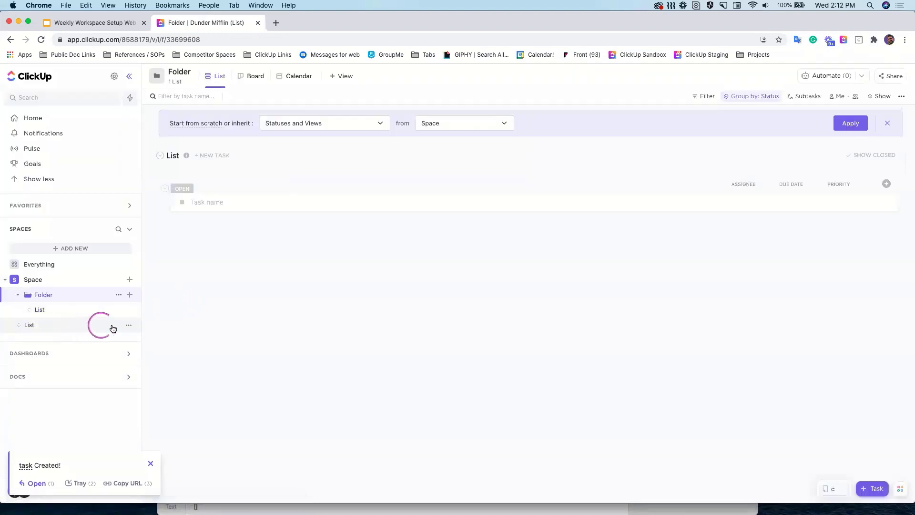
click(130, 324)
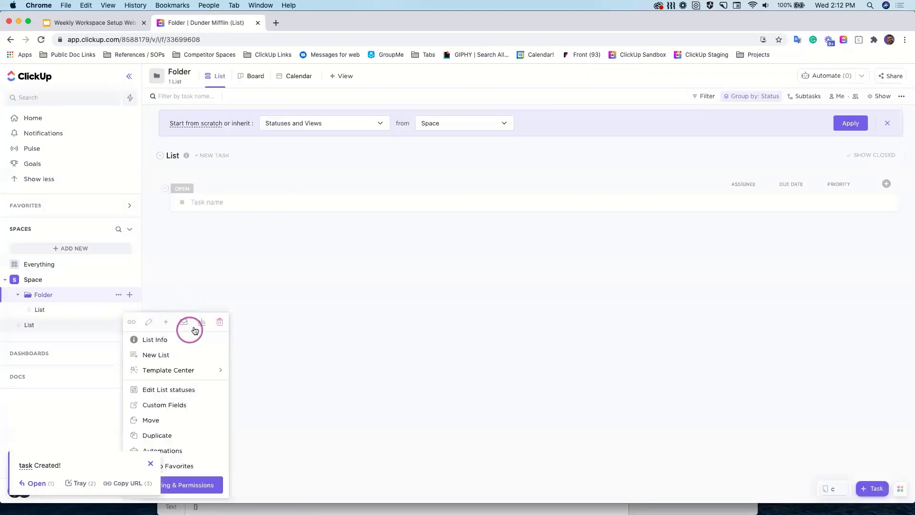
click(219, 322)
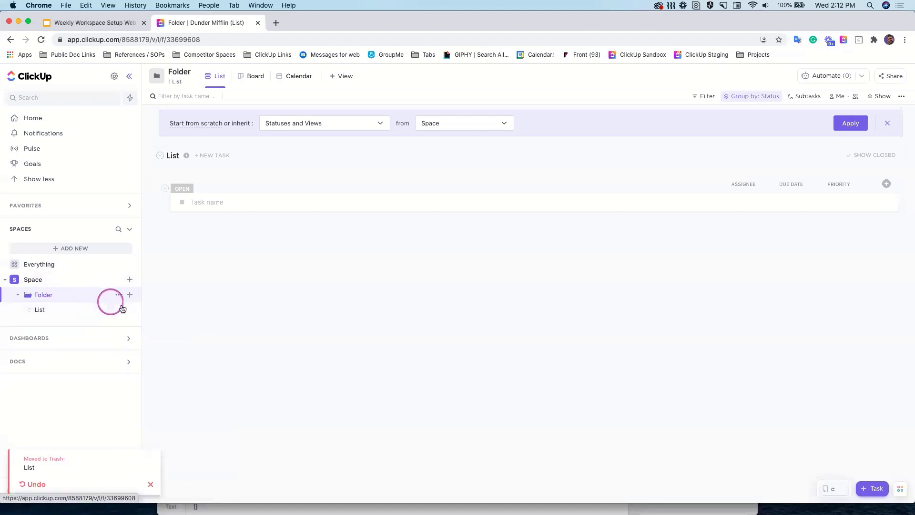
Step: Add a task named "task" to the List inside Folder and collapse the folder
click(210, 206)
text(task)
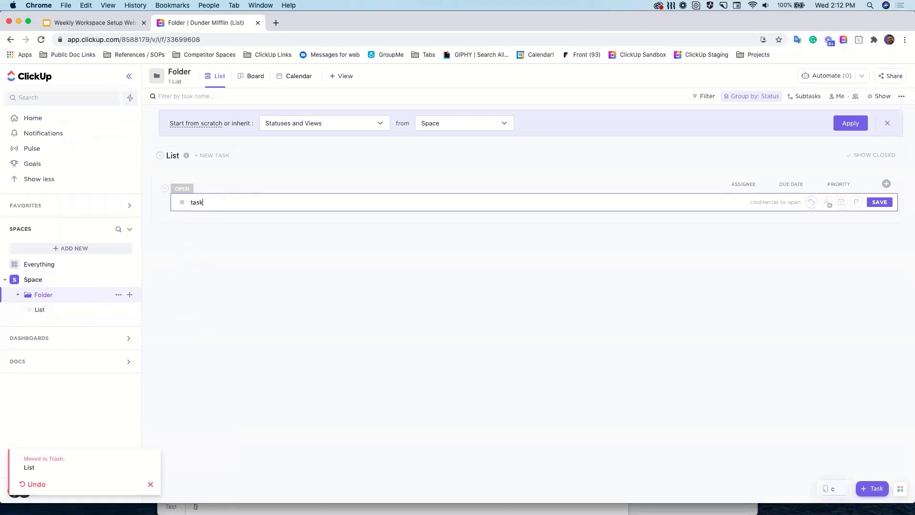
key(Return)
click(222, 294)
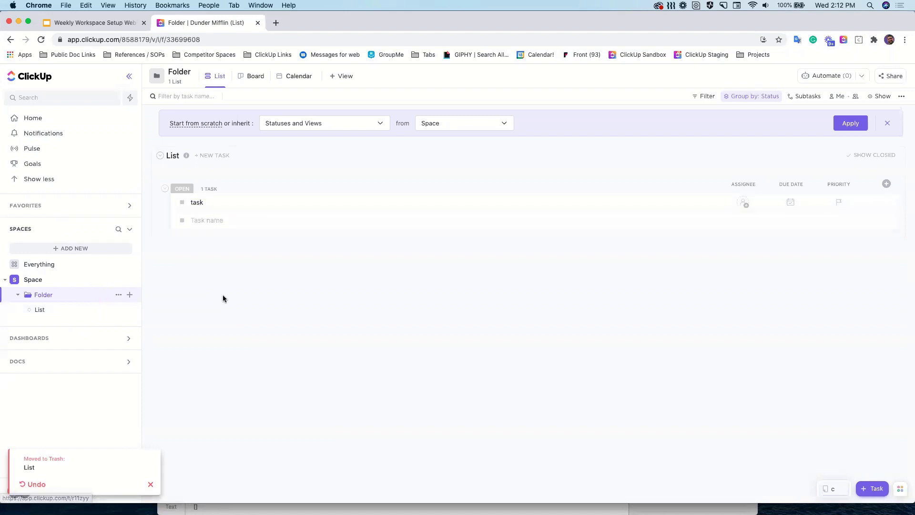
click(51, 296)
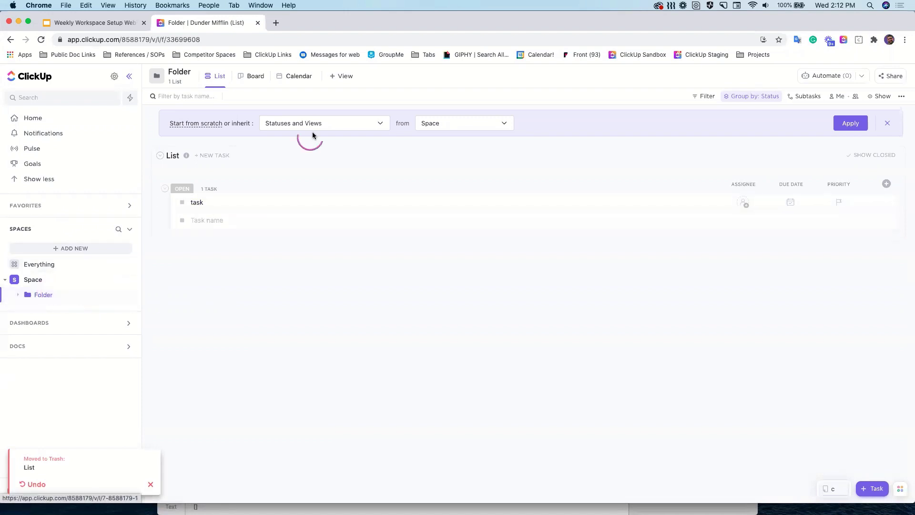
Step: Add a Mind Map view to Folder and give it the Blank structure
click(345, 76)
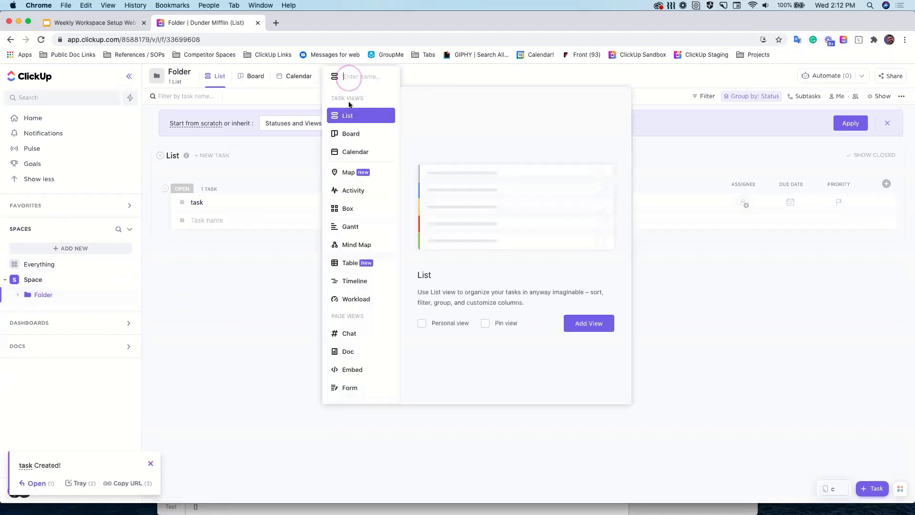
click(349, 245)
click(572, 323)
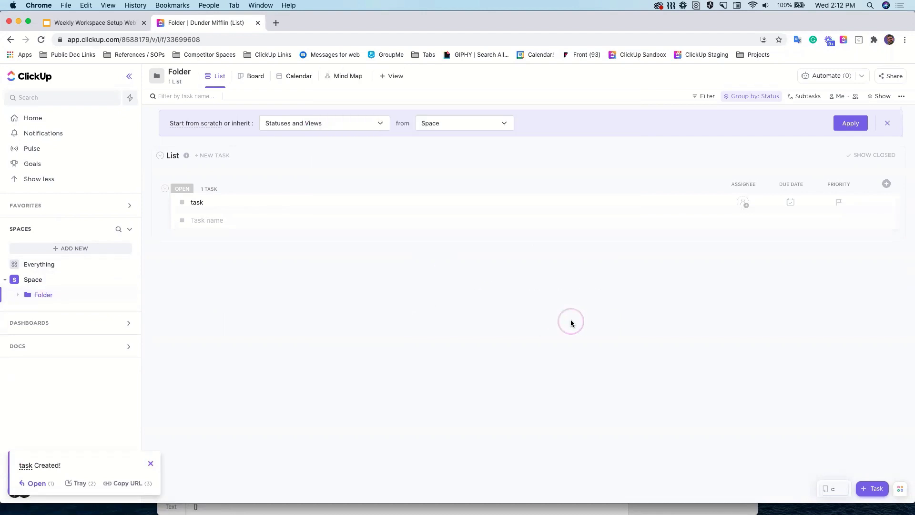
click(597, 366)
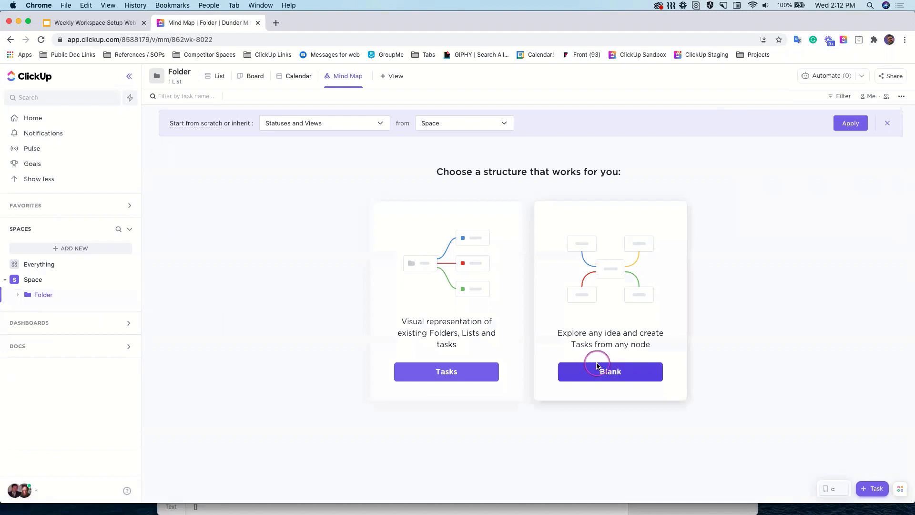
drag(566, 292, 259, 185)
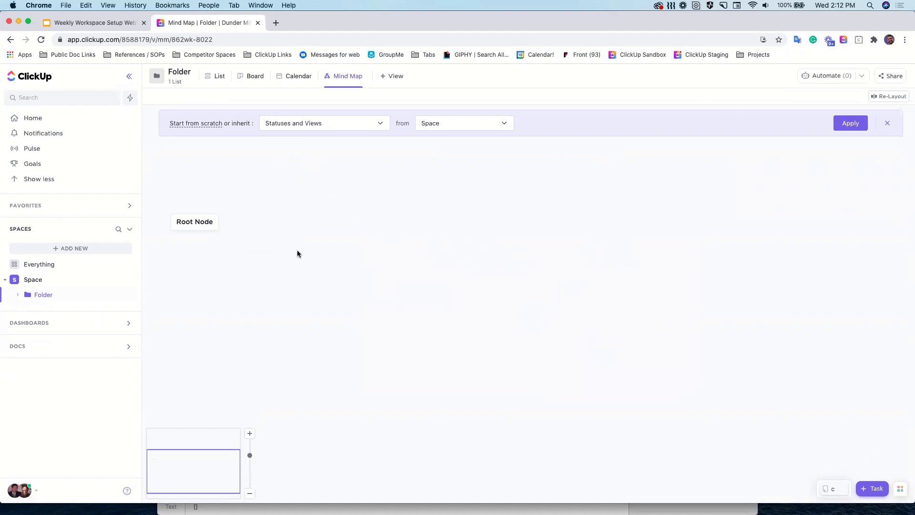
Step: Rename the mind map's root node to "Workspace"
click(203, 219)
double_click(200, 220)
key(super+a)
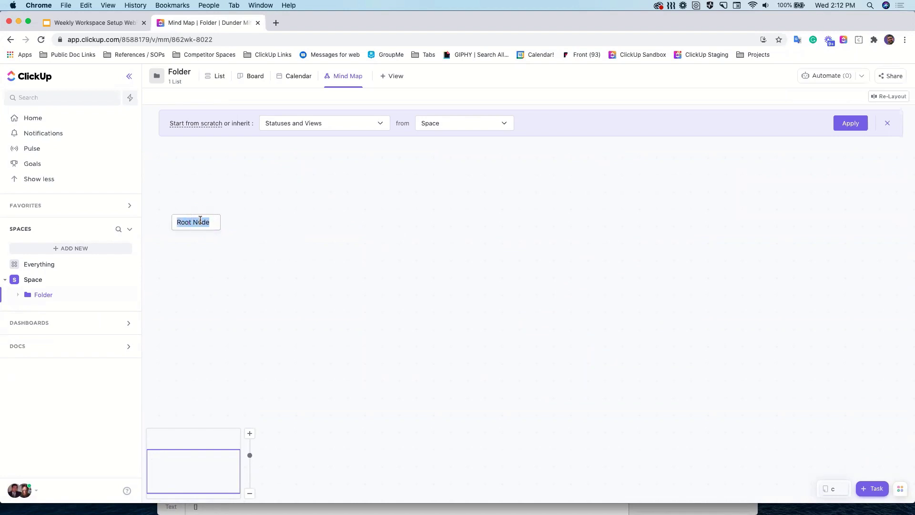
text(W)
key(Return)
Step: Add three child nodes named "Space 1", "Space 2" and "Space 3" to the Workspace root node
key(Tab)
click(261, 226)
text(Spa)
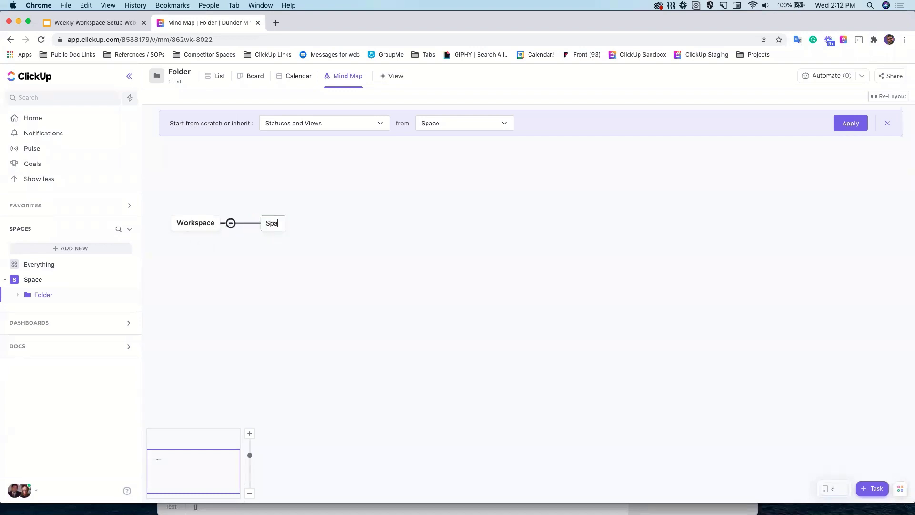
key(Return)
text(S)
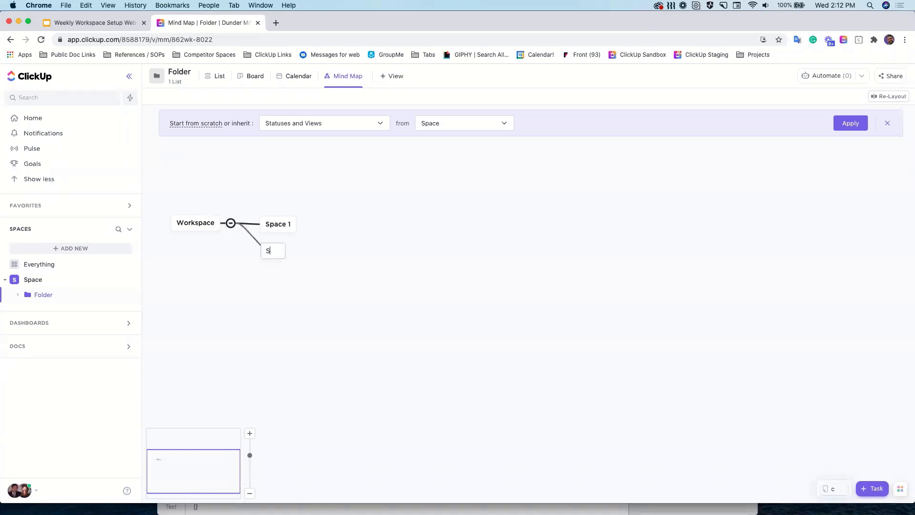
text(pace 2)
key(Return)
text(S)
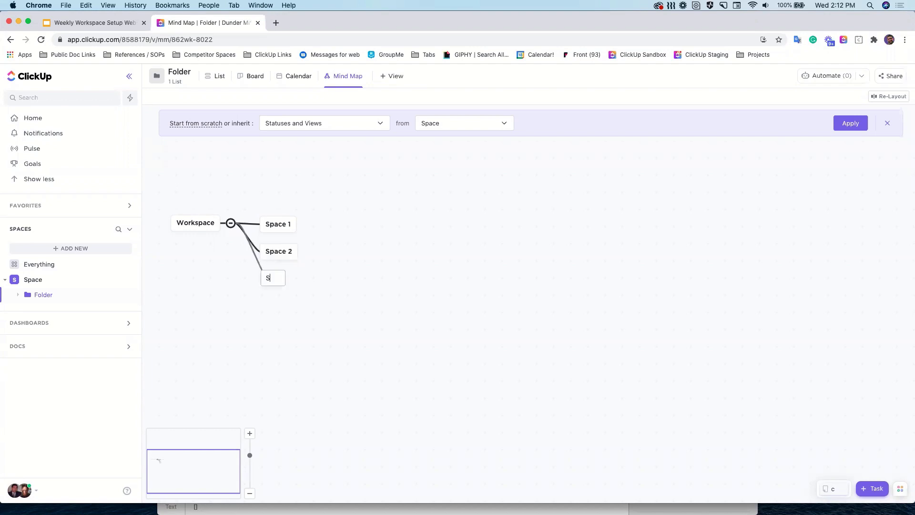
text(pace 3)
key(Return)
Step: Add child nodes named "Folder 1", "Folder 2" and "List 1" beneath the Space 1 node
click(280, 225)
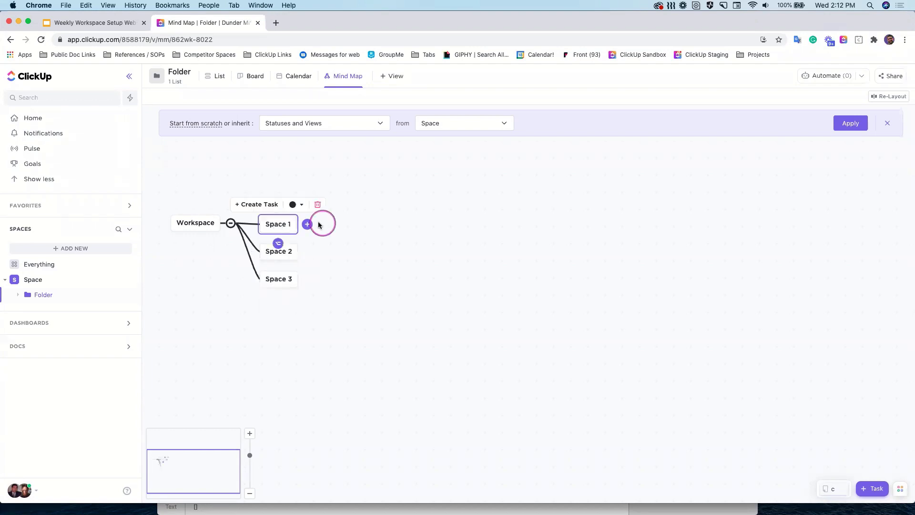
click(307, 224)
text(Folder 1)
key(Return)
text(Fodl)
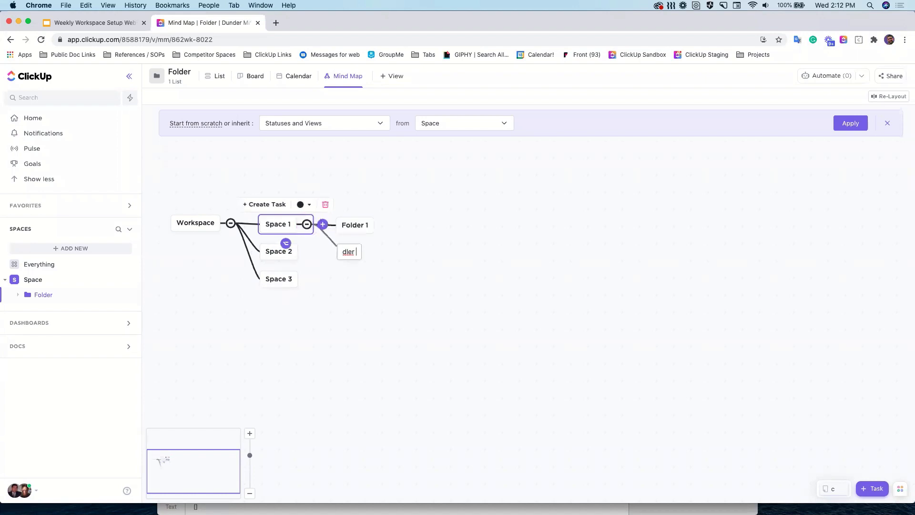
text(er 2)
key(Return)
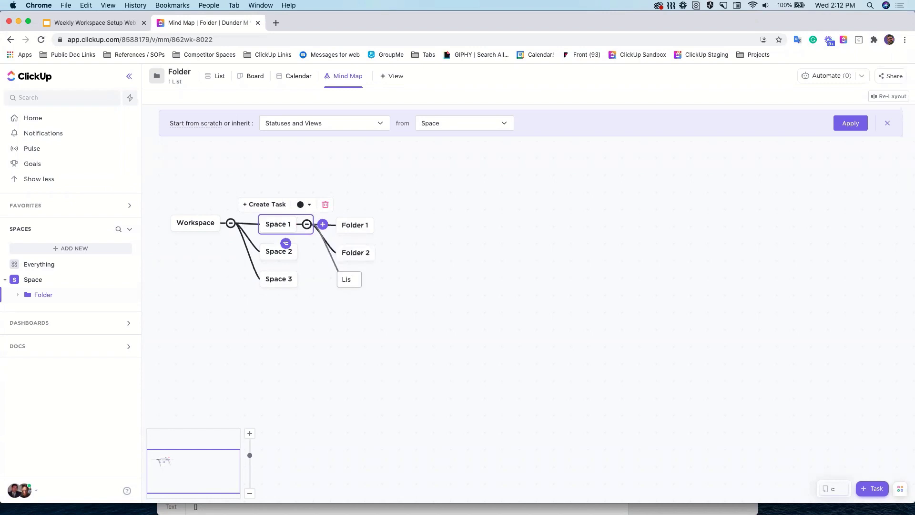
text(List 1)
key(Return)
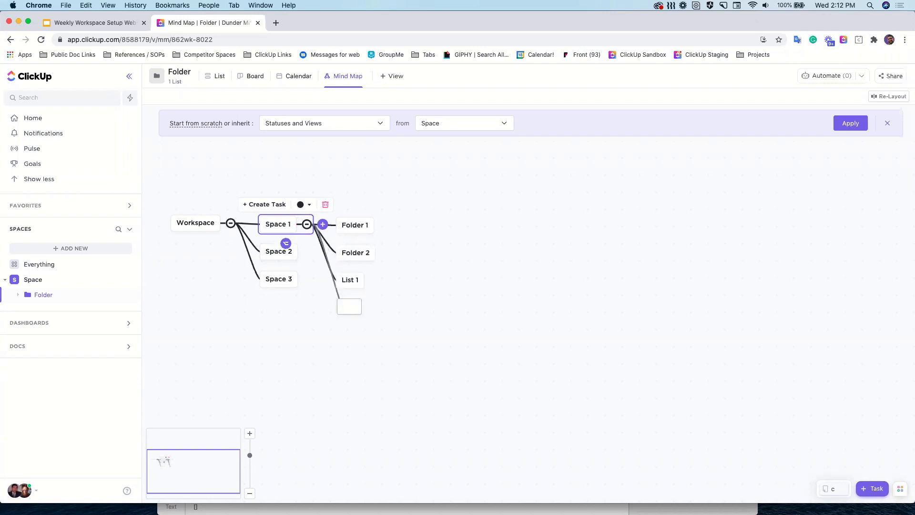
Step: Add child nodes named "List 1", "List 2" and "List 3" beneath the Folder 1 node
click(353, 225)
click(384, 226)
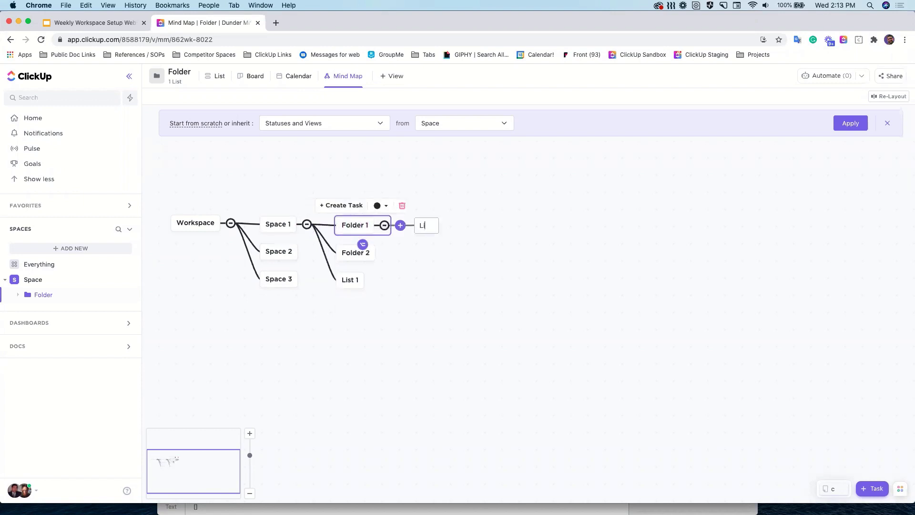
key(Return)
key(Return)
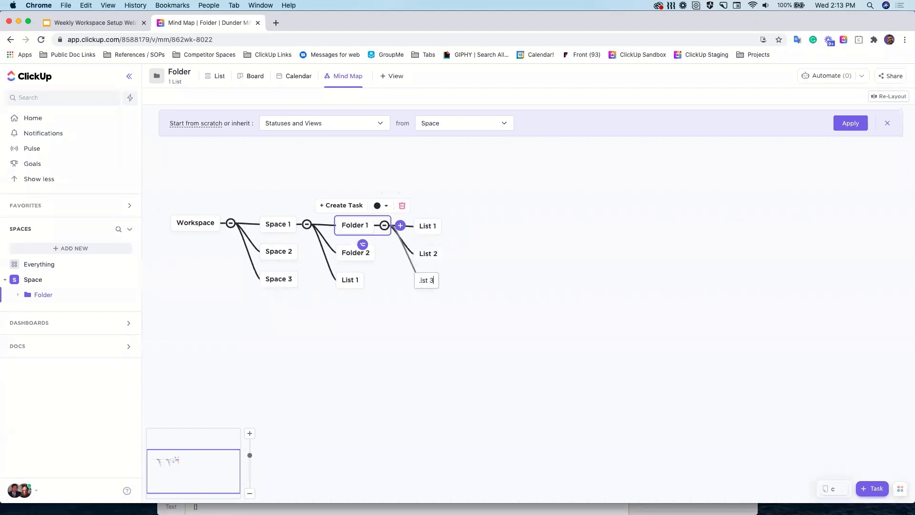
key(Return)
key(Escape)
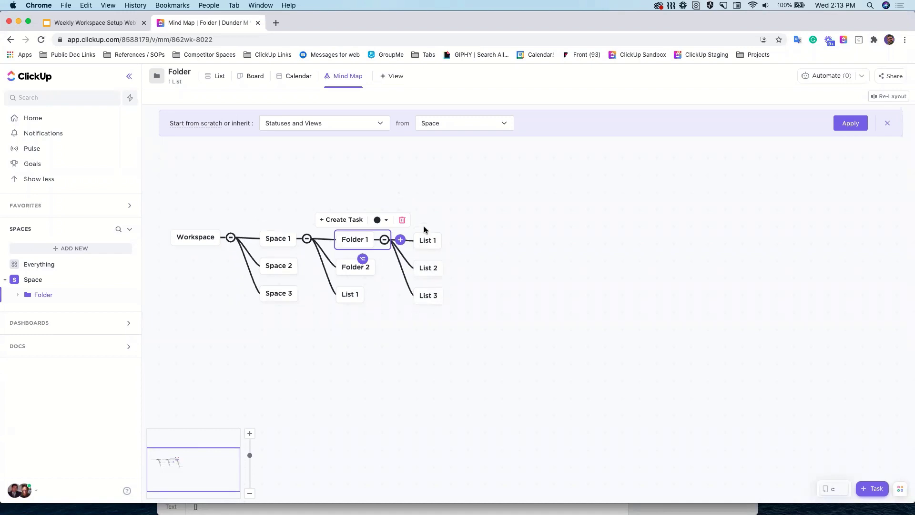
Step: Add three child nodes beneath Folder 1's List 1: "Task 1", "Task 2" and another "Task 2"
click(435, 247)
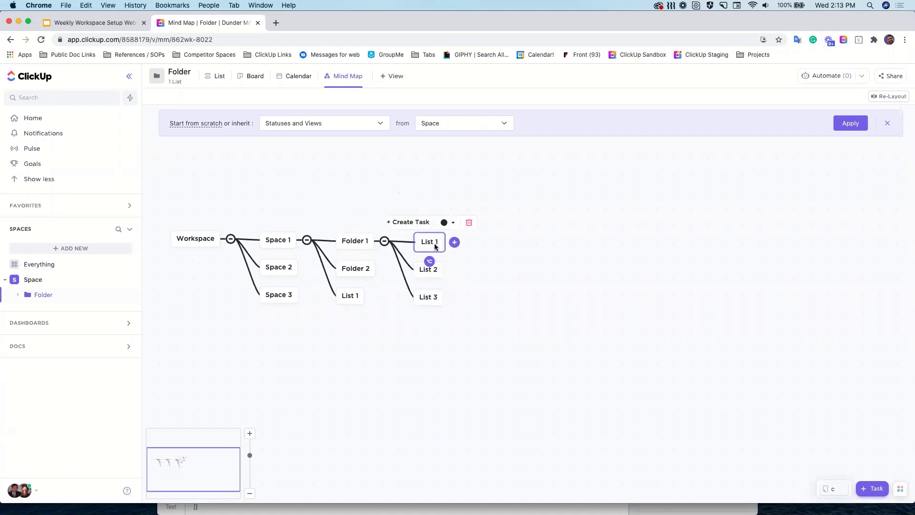
click(455, 243)
text(Task 1)
key(Return)
text(Tas)
text(k 2)
key(Return)
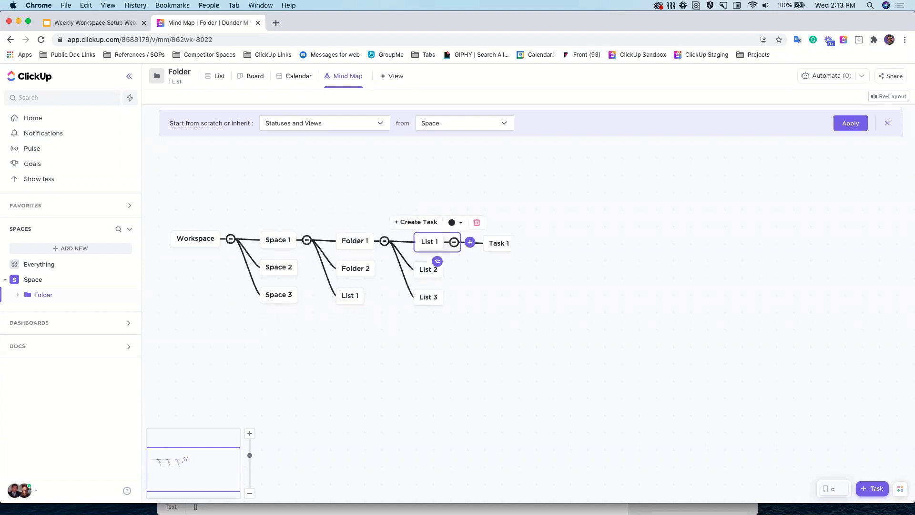
text(Task 2)
key(Return)
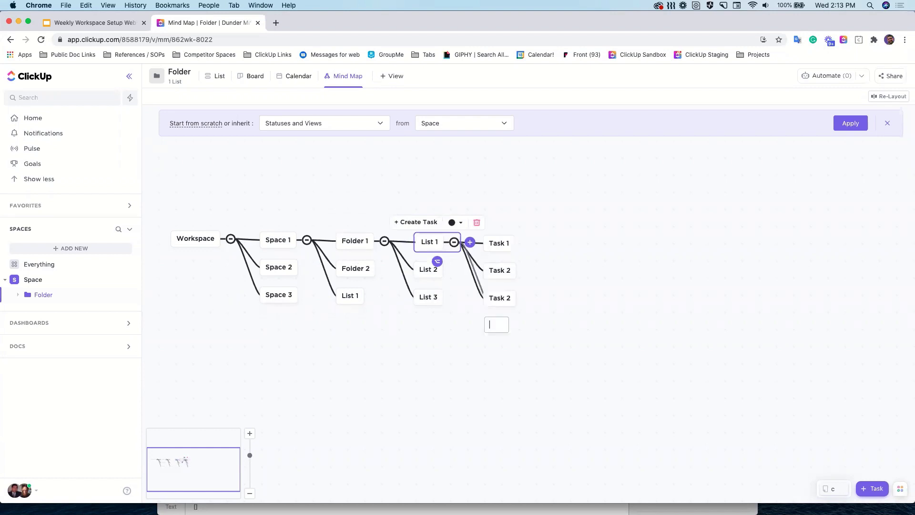
Step: Rename the duplicate Task 2 node beneath List 1 as "Task 3"
click(509, 295)
double_click(508, 298)
text(3)
key(Return)
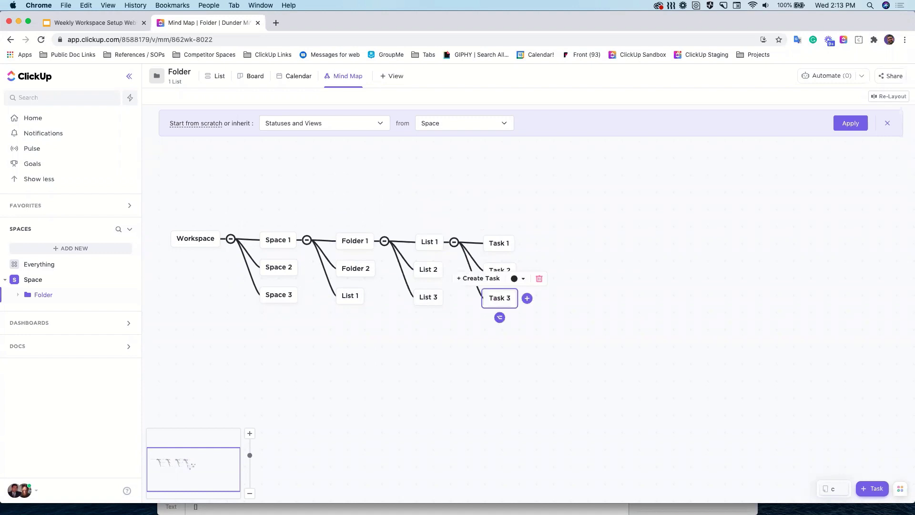
Step: Add a "subtasks" node beneath Task 1 and a "nested subtasks" node beneath that one
click(504, 242)
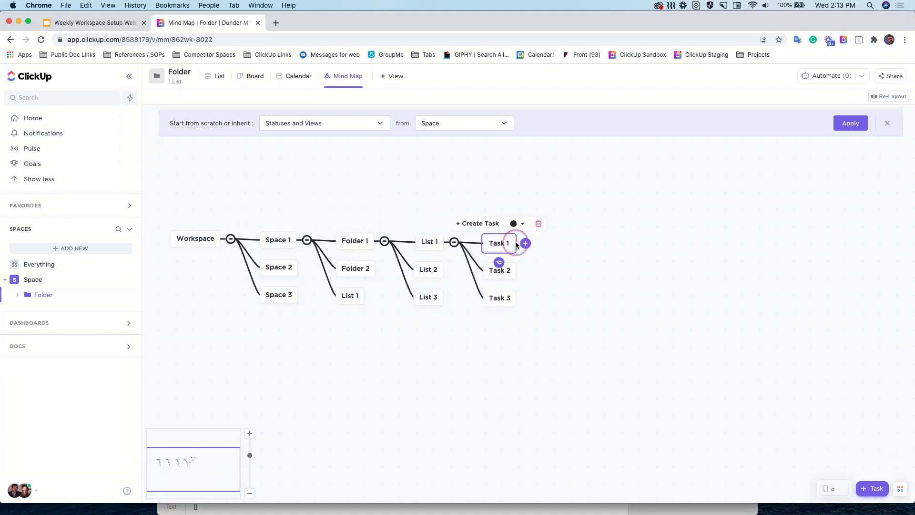
click(522, 244)
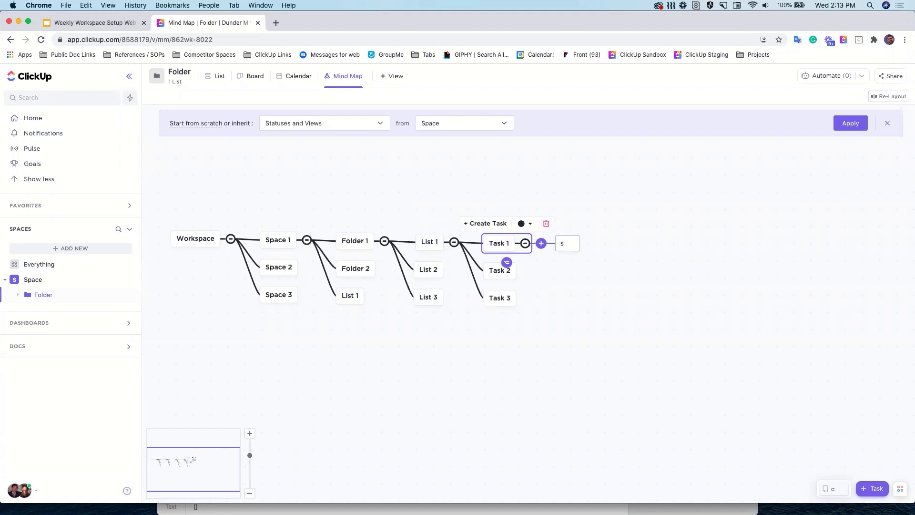
text(subtasks)
key(Return)
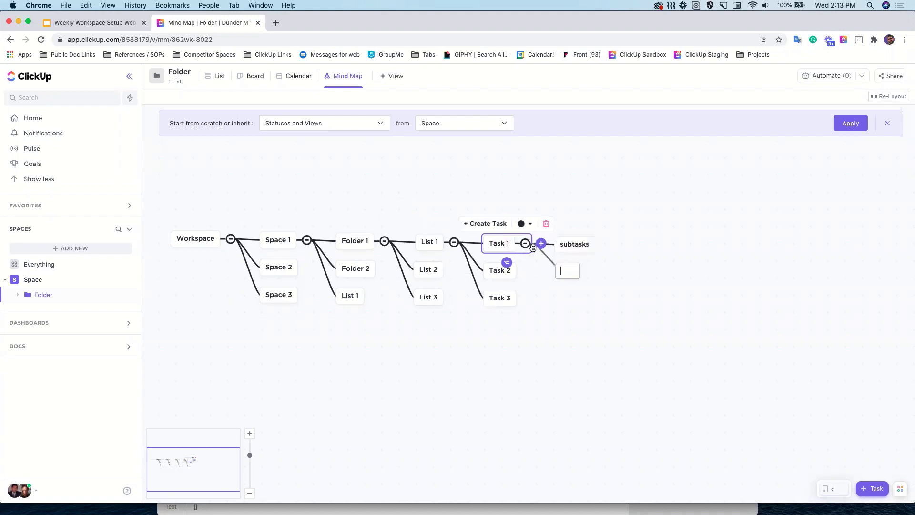
click(593, 246)
click(605, 245)
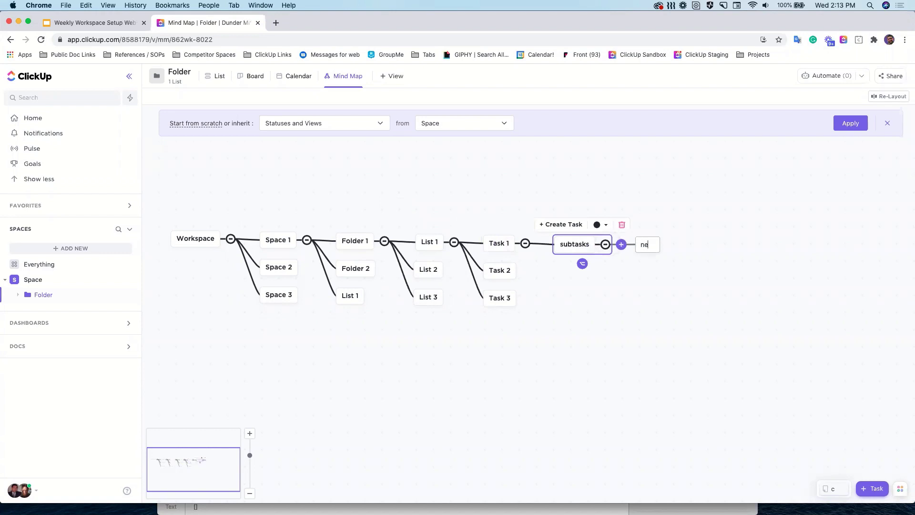
text(nested subtasks)
key(Return)
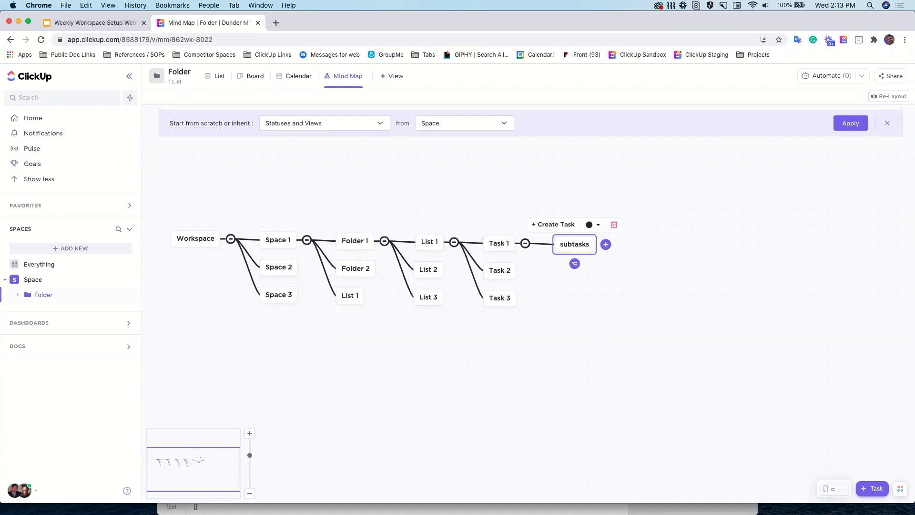
Step: Add a second child node named "checkslists" to Task 1 and re-layout the whole mind map
click(571, 246)
click(513, 248)
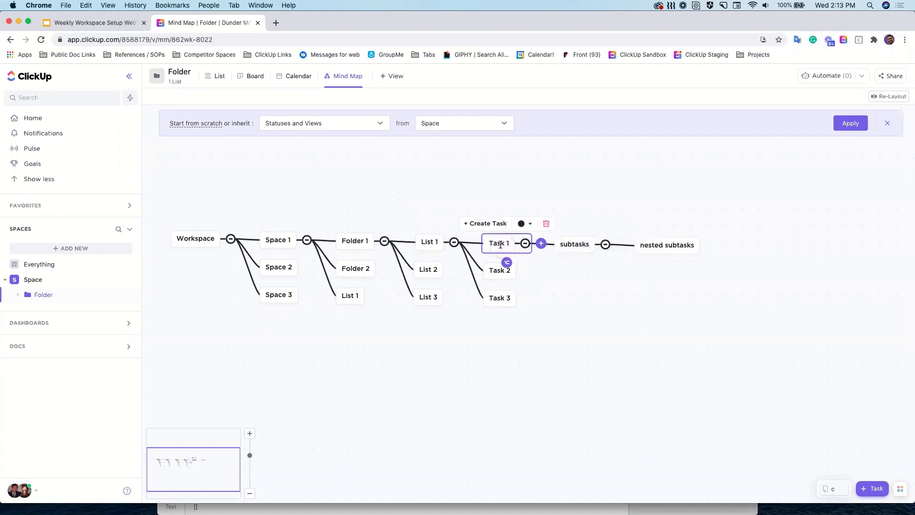
click(542, 243)
text(checkslists)
key(Return)
click(675, 179)
click(885, 104)
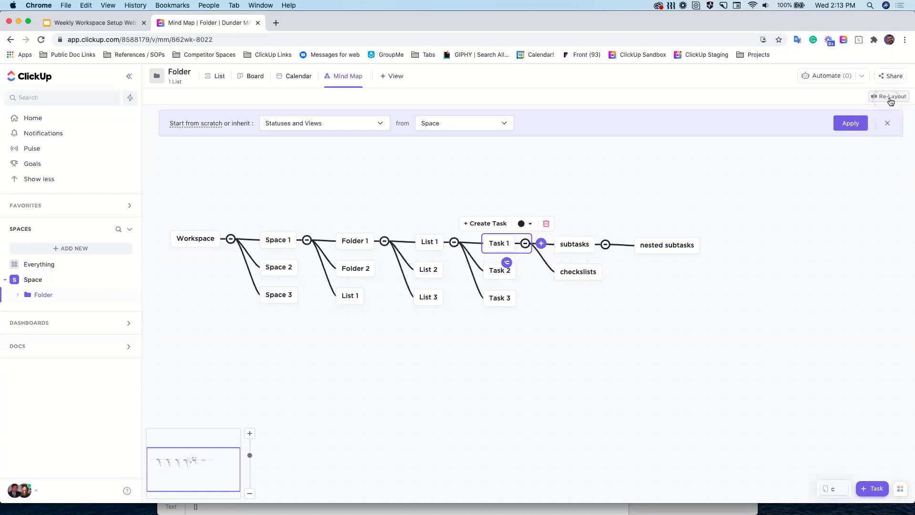
Step: Examine the mind map's hierarchy from the Workspace and Space 1 through folders, lists and tasks to nested subtasks
drag(584, 296, 572, 330)
click(589, 329)
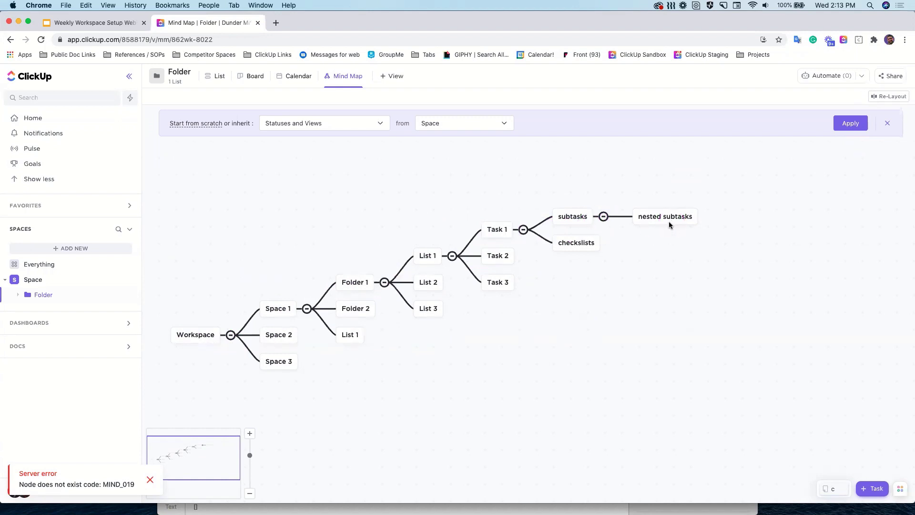
drag(573, 363, 555, 322)
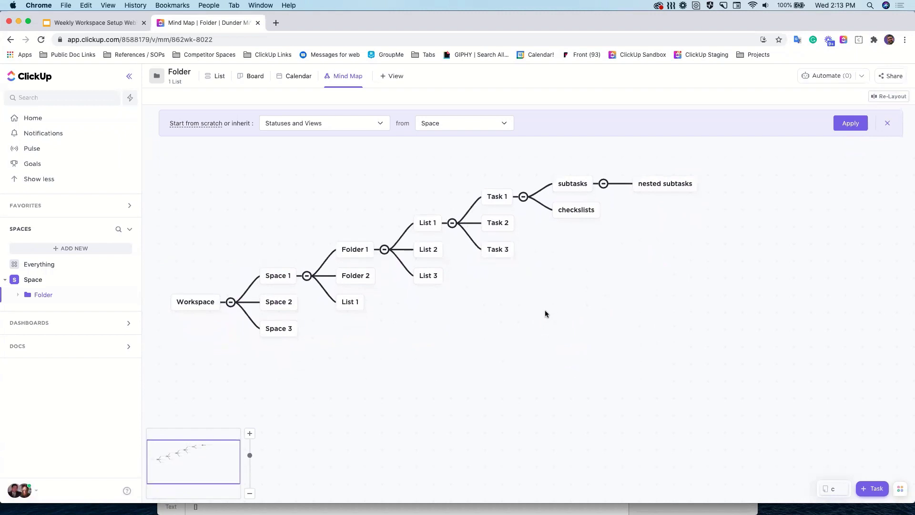
click(423, 225)
scroll(432, 228, up, 1)
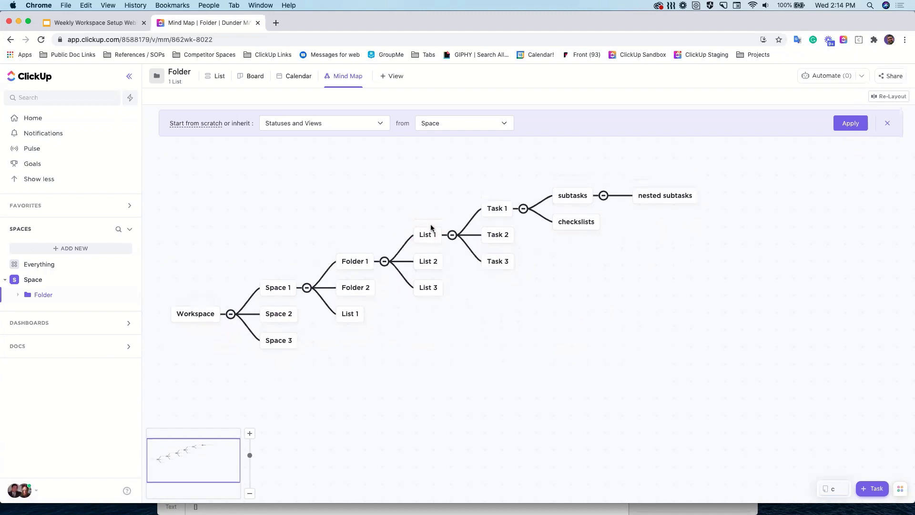
click(480, 259)
click(427, 253)
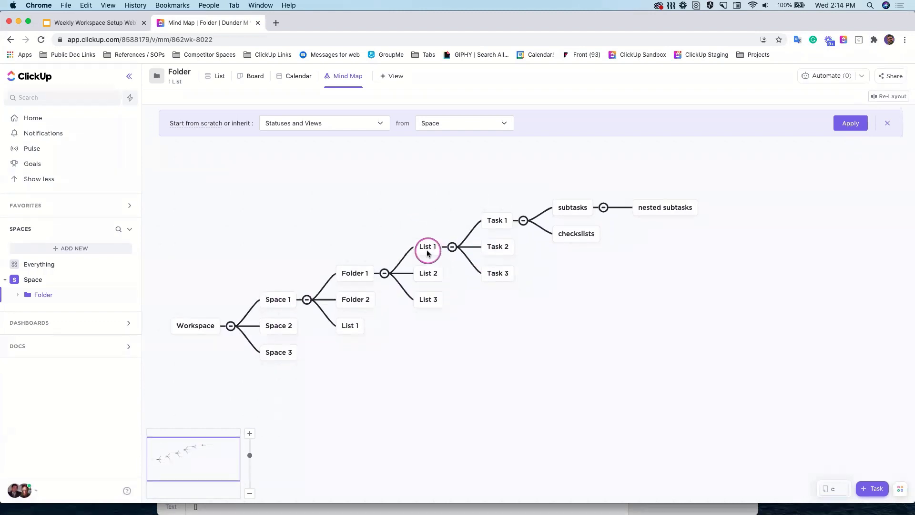
click(268, 298)
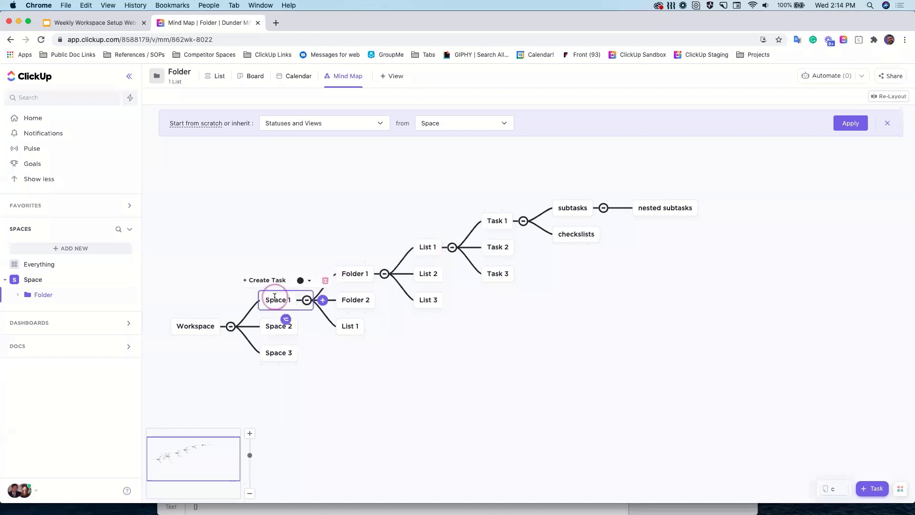
scroll(269, 296, down, 1)
scroll(469, 255, up, 1)
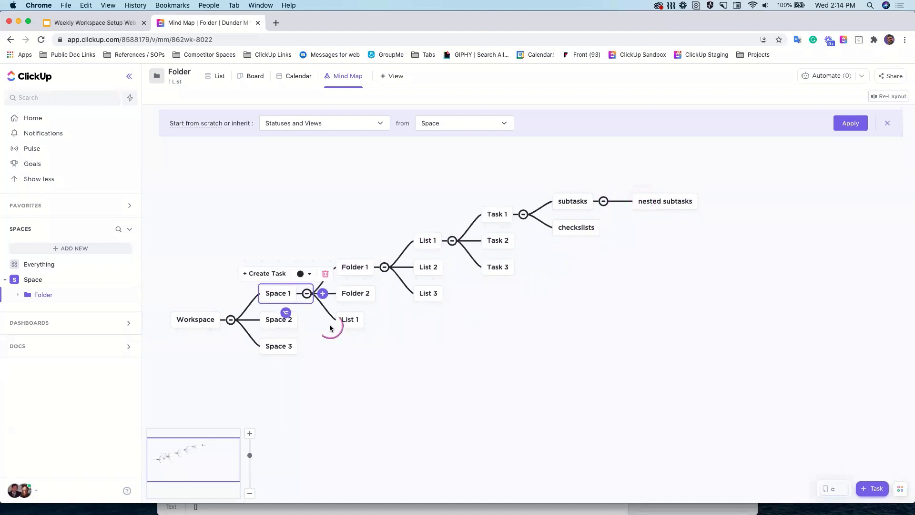
click(356, 268)
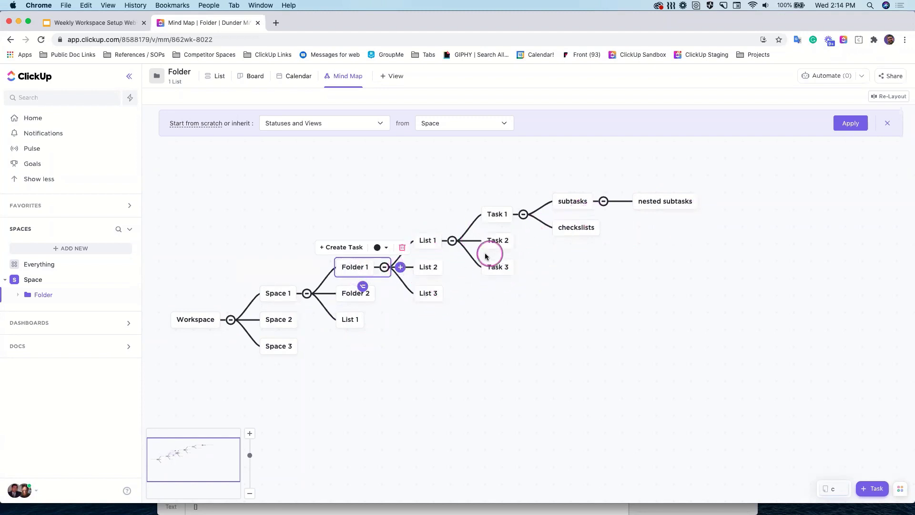
Step: Move Space 1's direct List 1 and Folder 2 nodes lower, apart from Folder 1
drag(350, 321, 339, 373)
drag(352, 294, 362, 337)
click(354, 271)
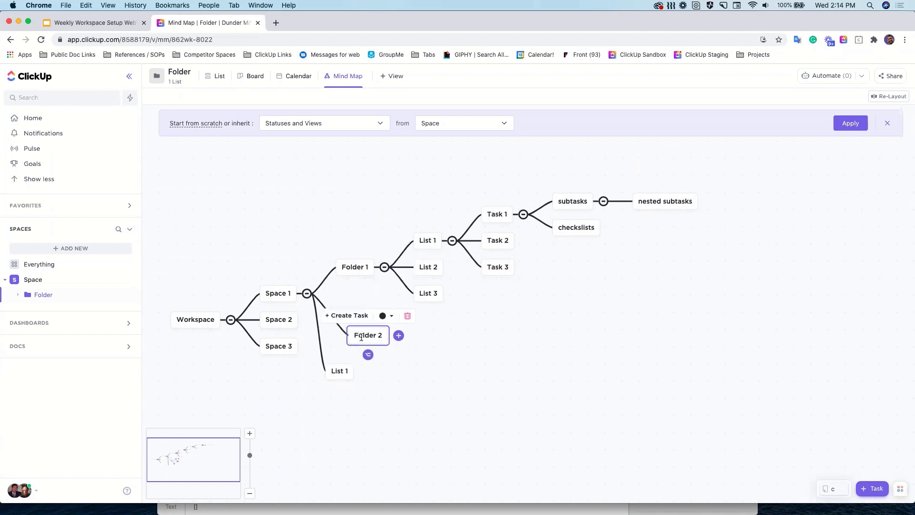
click(501, 367)
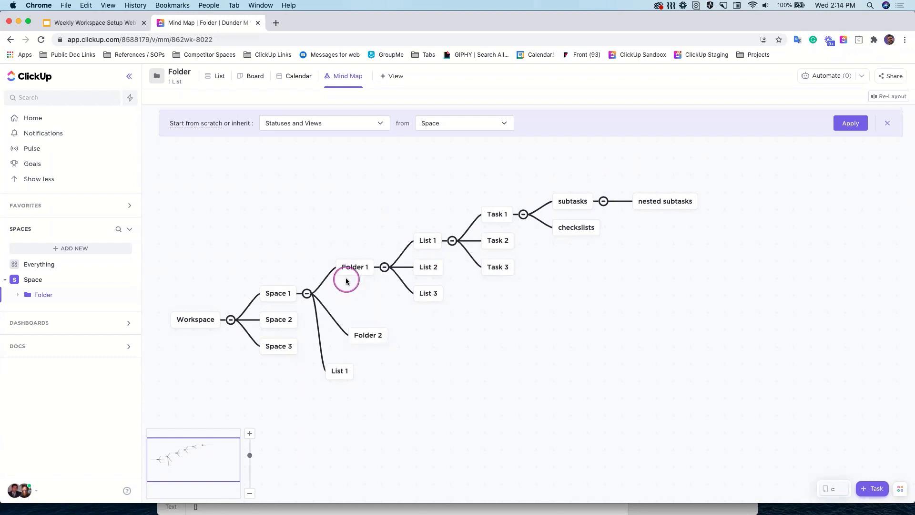
click(610, 326)
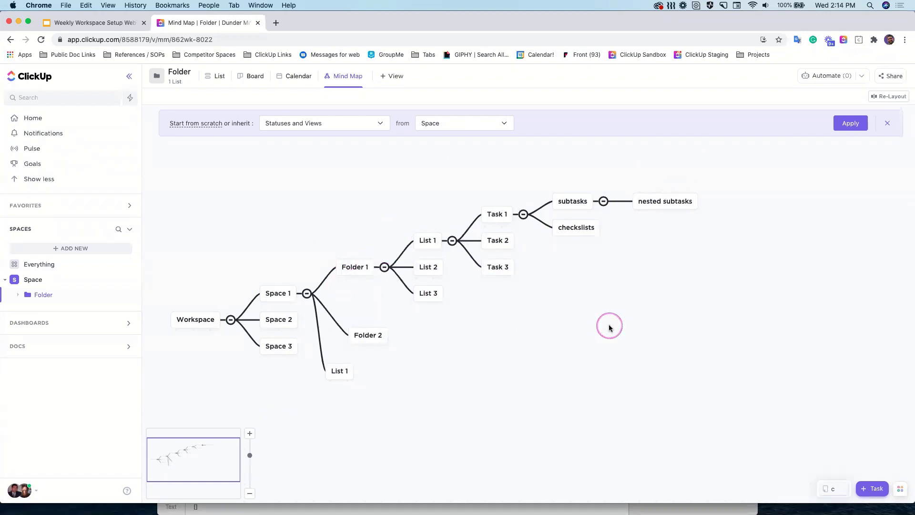
click(531, 337)
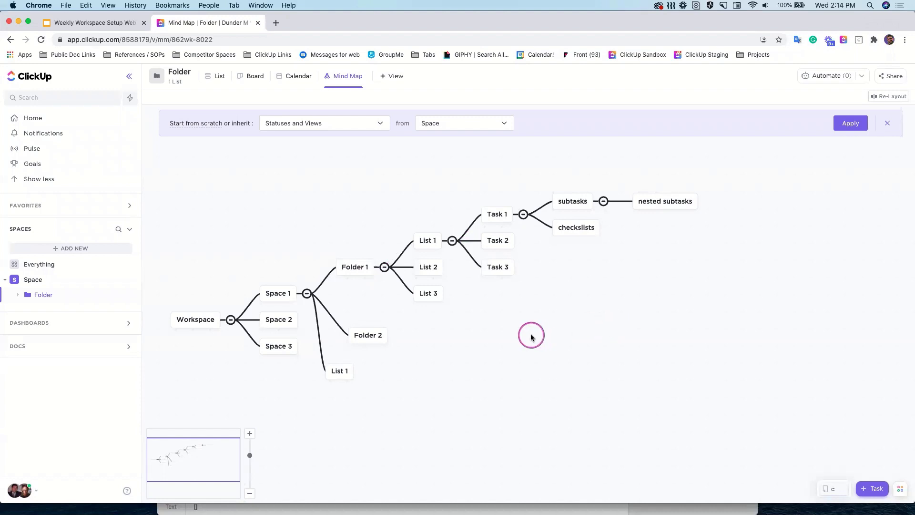
click(471, 319)
click(239, 330)
click(332, 311)
Step: Open the template browser from the Template Center options of the Space
click(58, 282)
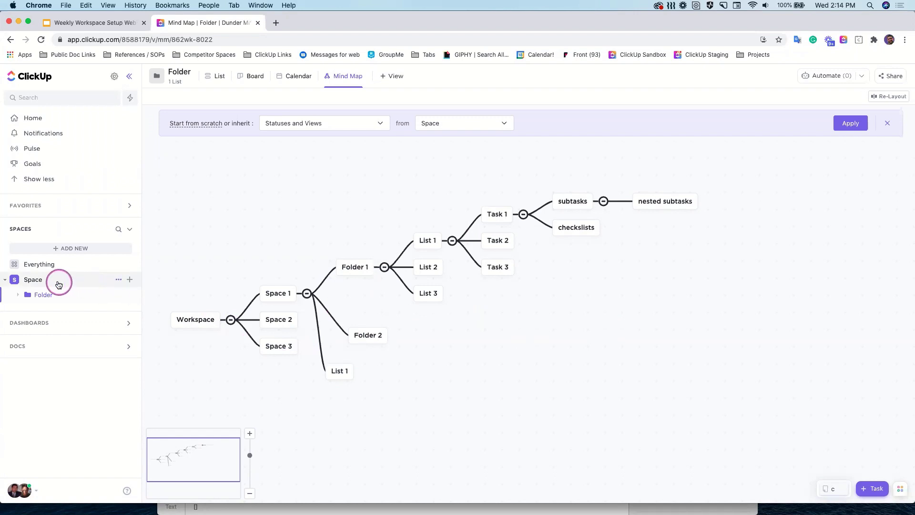
click(55, 282)
click(118, 280)
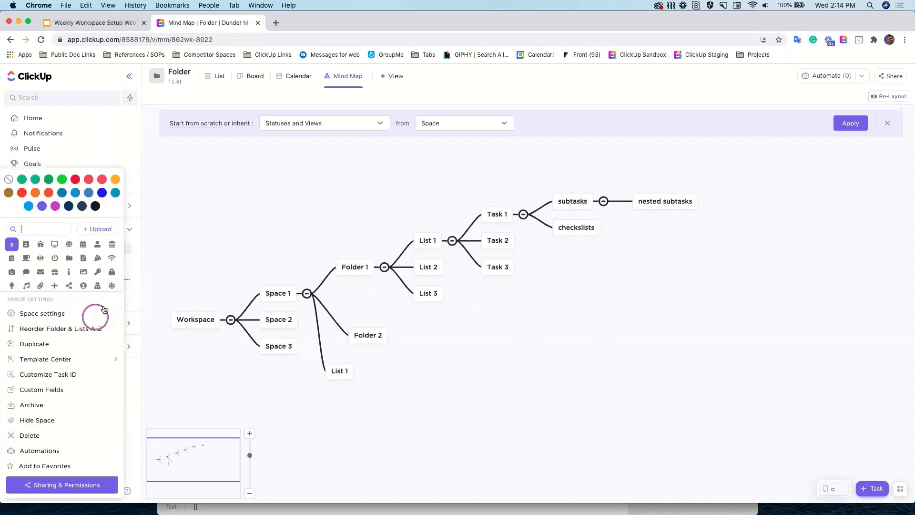
click(80, 360)
click(147, 348)
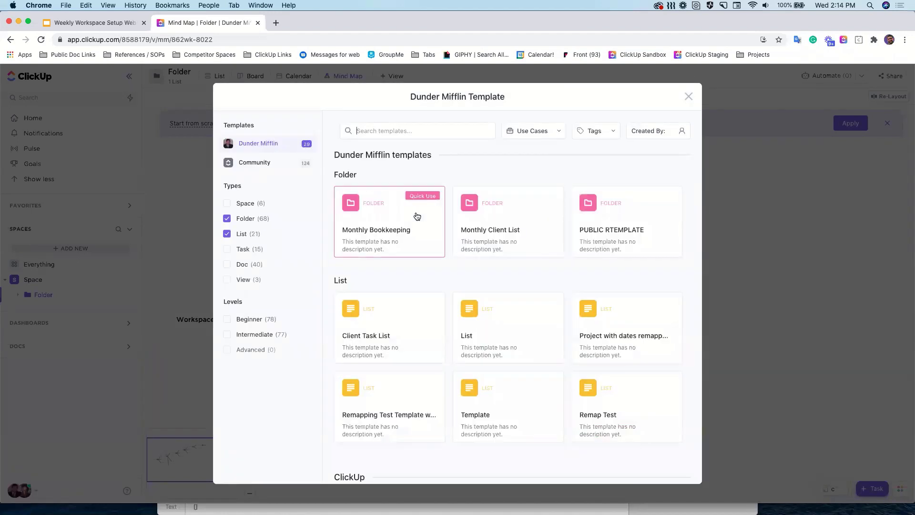
Step: Filter the templates by the Video Production use case
click(560, 134)
click(474, 166)
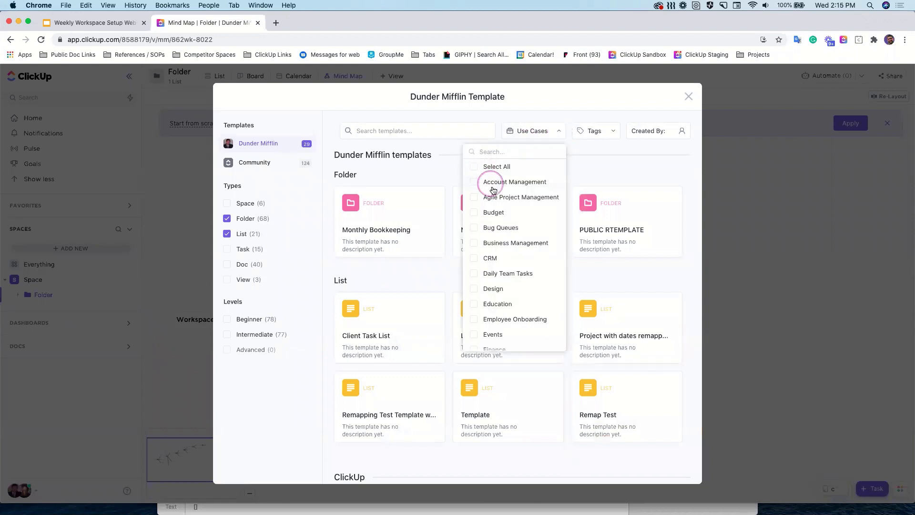
scroll(497, 188, down, 5)
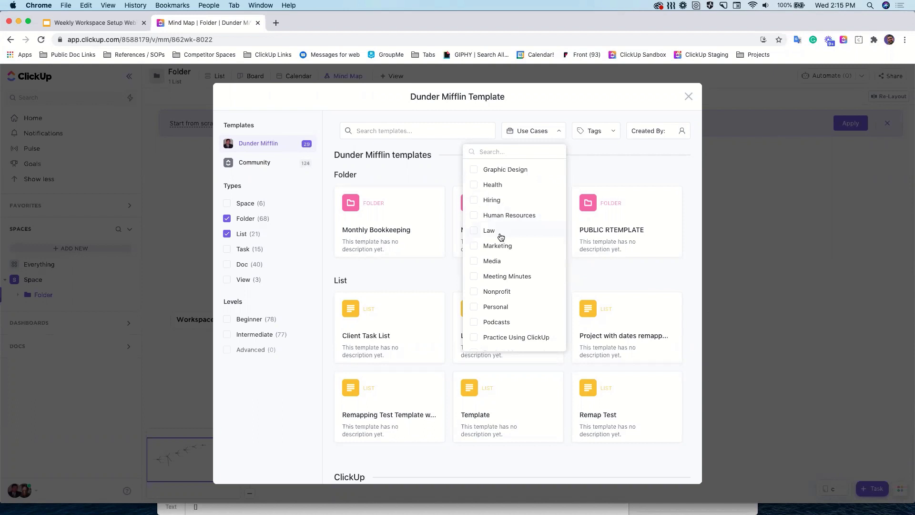
scroll(506, 267, down, 5)
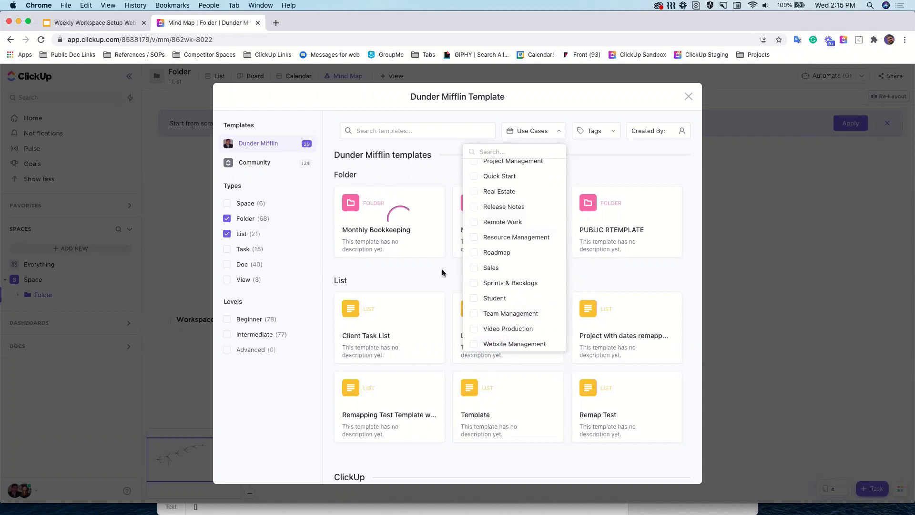
click(502, 328)
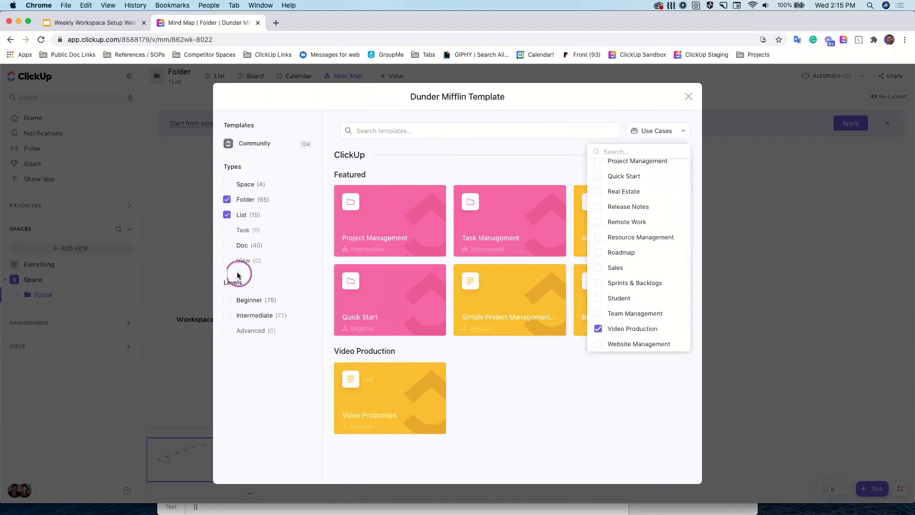
Step: Try including Space templates in the type filter, and restrict the shown types to Folder only
click(246, 188)
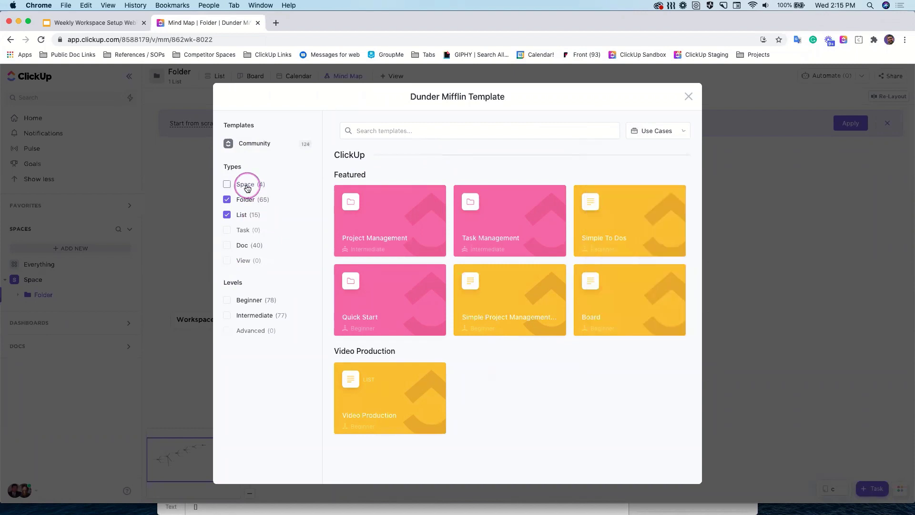
click(253, 189)
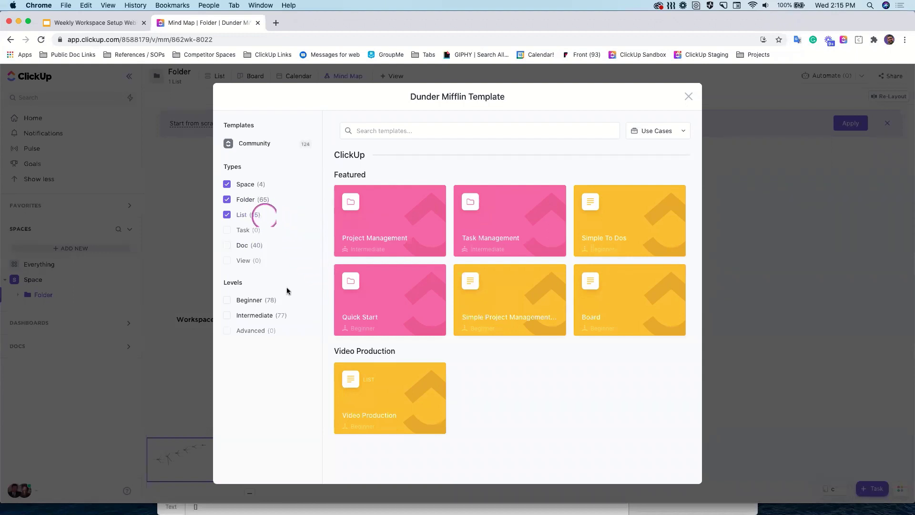
mouse_move(390, 384)
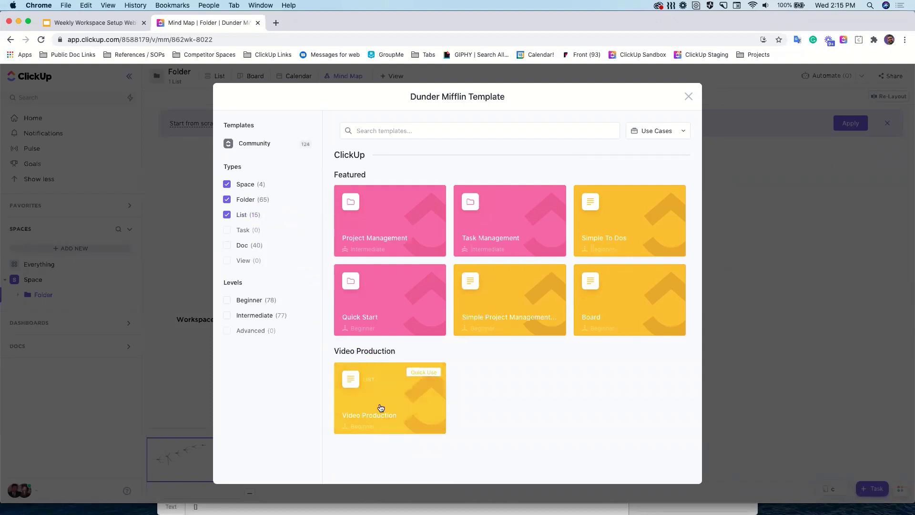
mouse_move(376, 232)
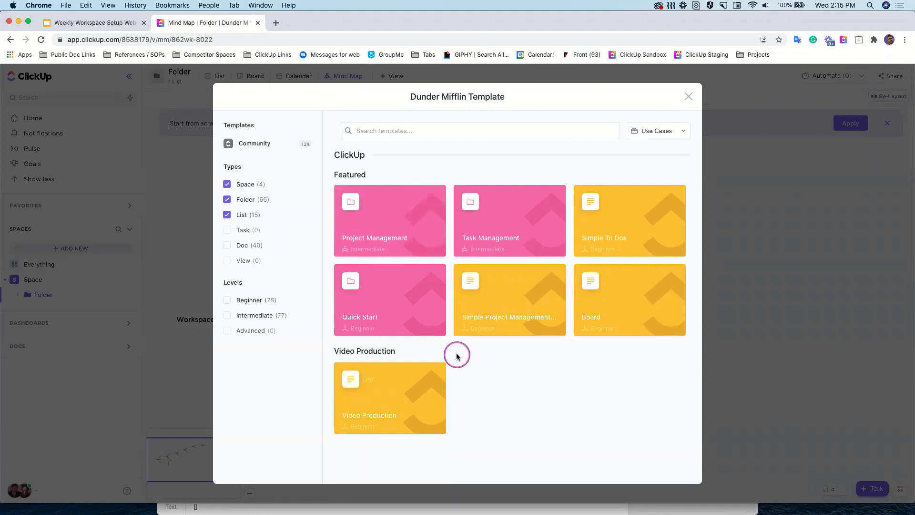
click(227, 184)
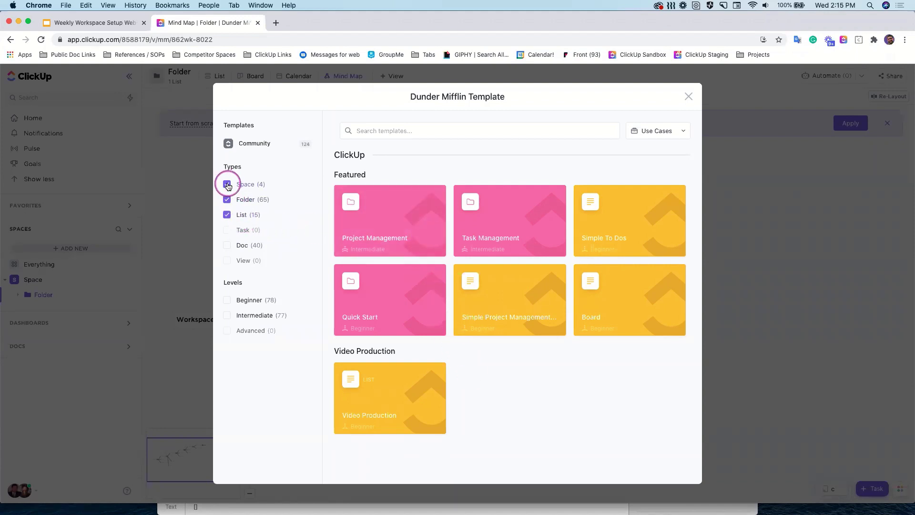
click(227, 214)
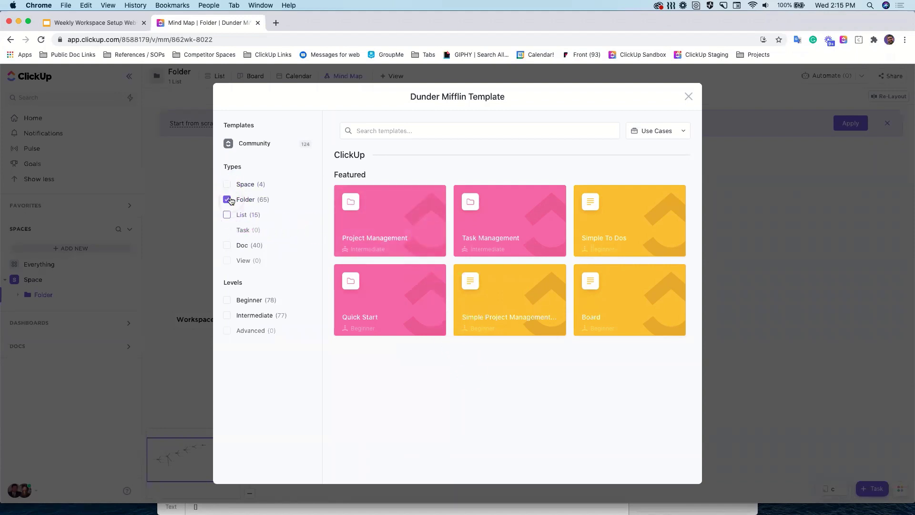
Step: Choose the featured Project Management folder template and open its import settings
click(399, 216)
click(471, 259)
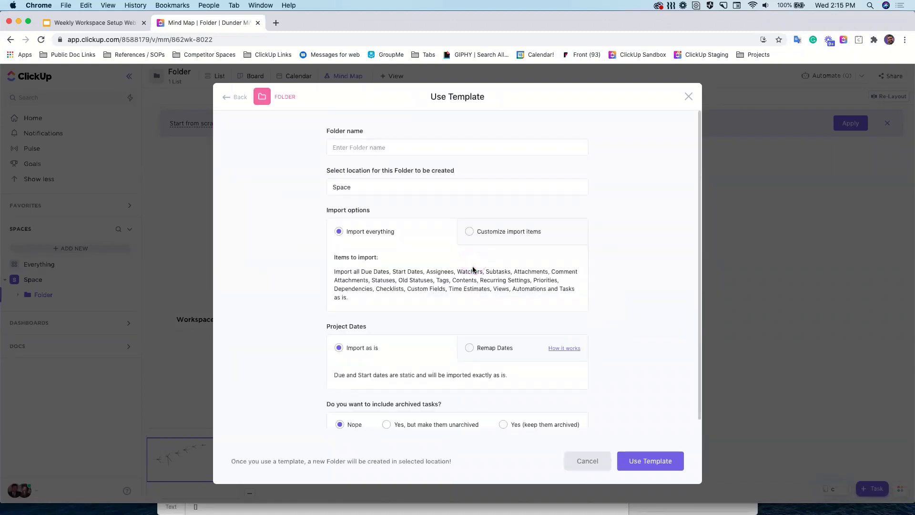
click(462, 275)
click(278, 221)
click(450, 298)
Step: Switch the template's project dates to Remap Dates and set the end date to today, March 31, 2021
scroll(438, 320, down, 1)
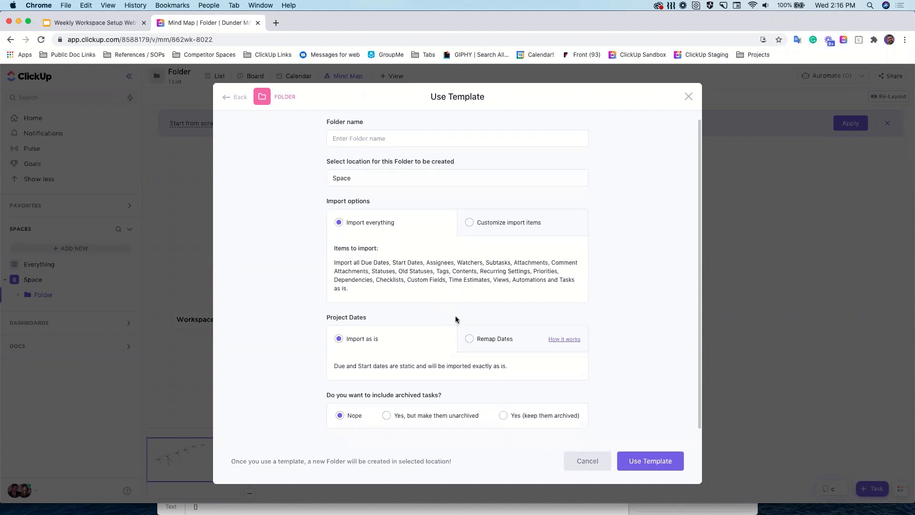
click(470, 340)
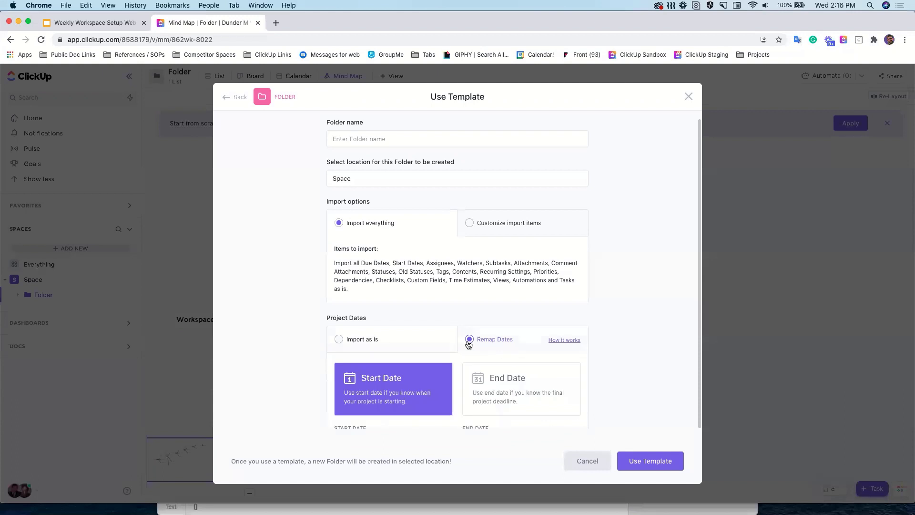
scroll(464, 339, down, 3)
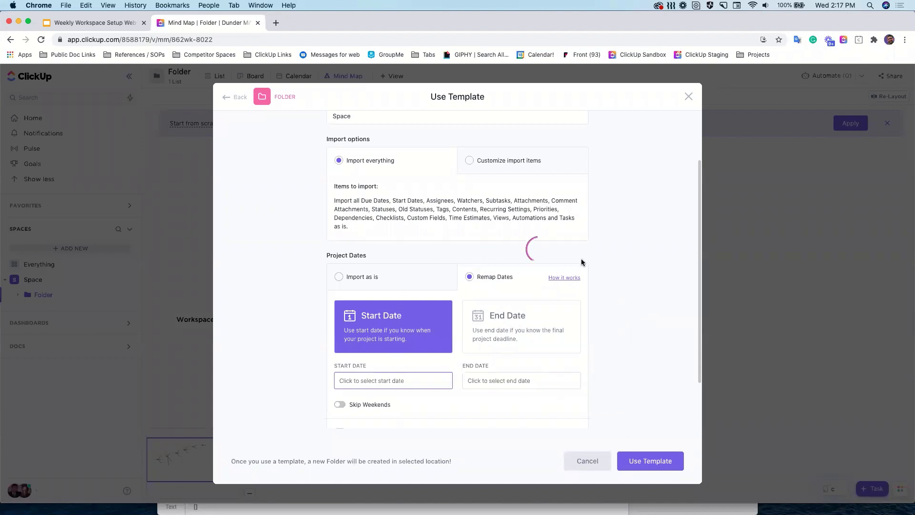
click(499, 380)
click(583, 470)
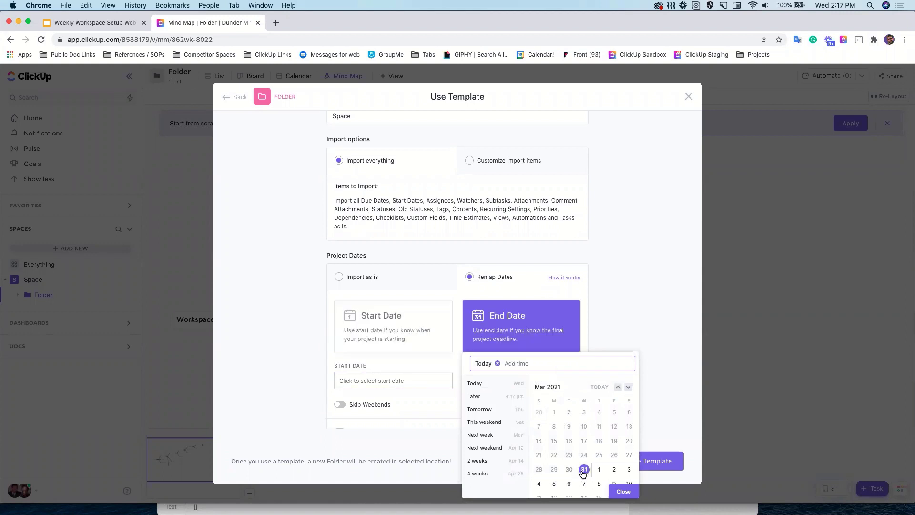
click(416, 386)
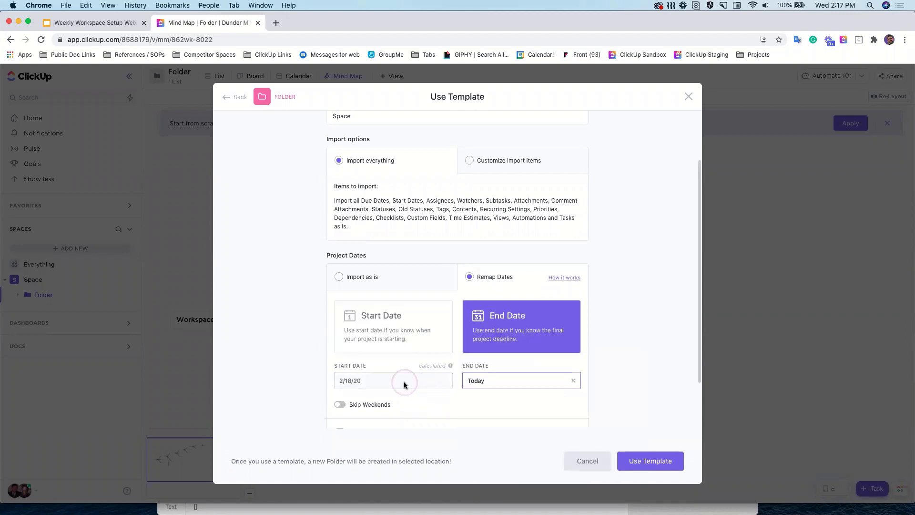
Step: Set the remapping start date to today and create the Project Management folder in the Space from the template
click(405, 381)
click(457, 470)
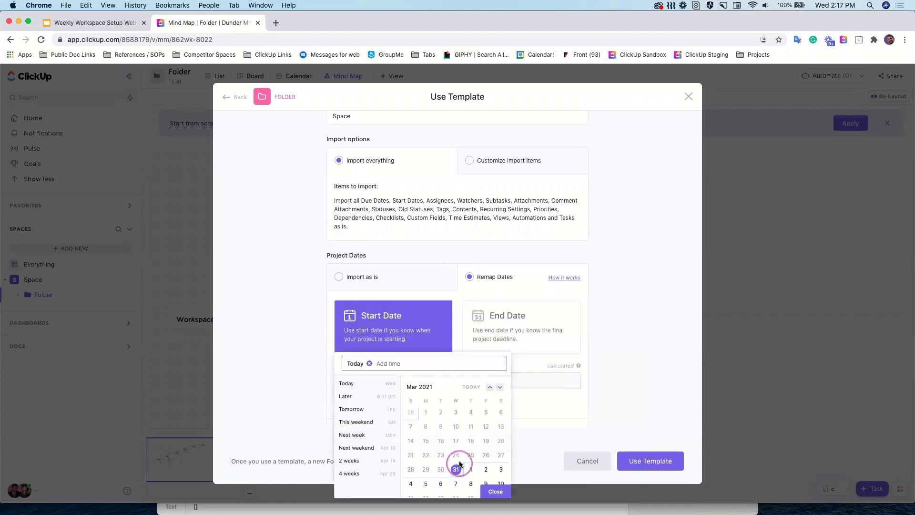
click(495, 491)
click(664, 464)
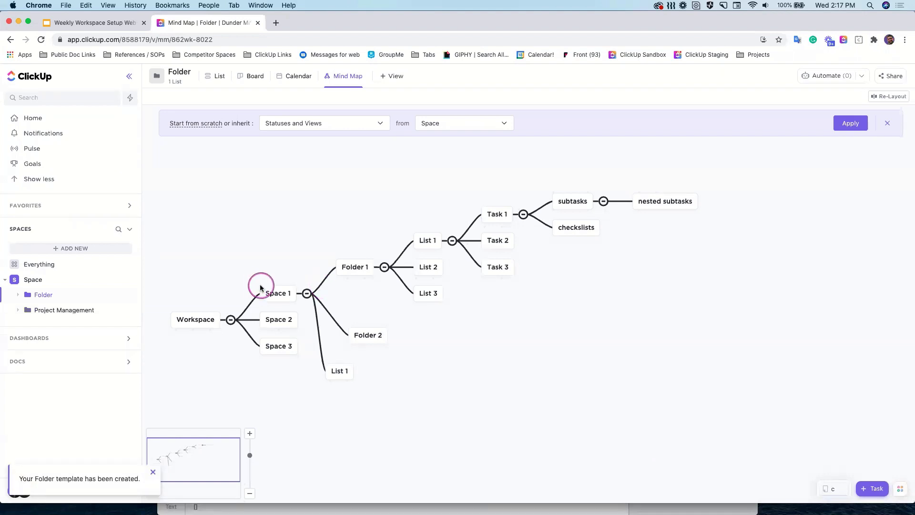
Step: Open the Project Management folder and review the task due dates from Phase 1 - Strategy through Phase 4 - Execution
click(93, 309)
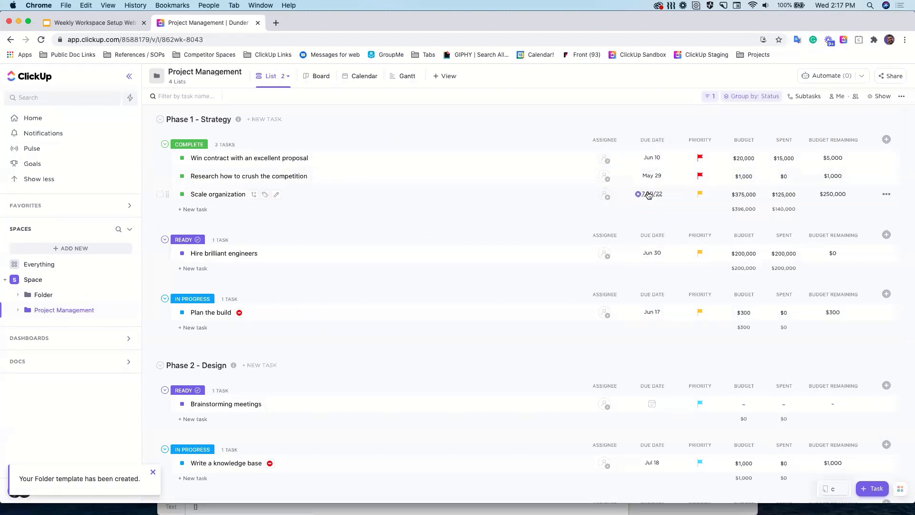
scroll(656, 180, down, 10)
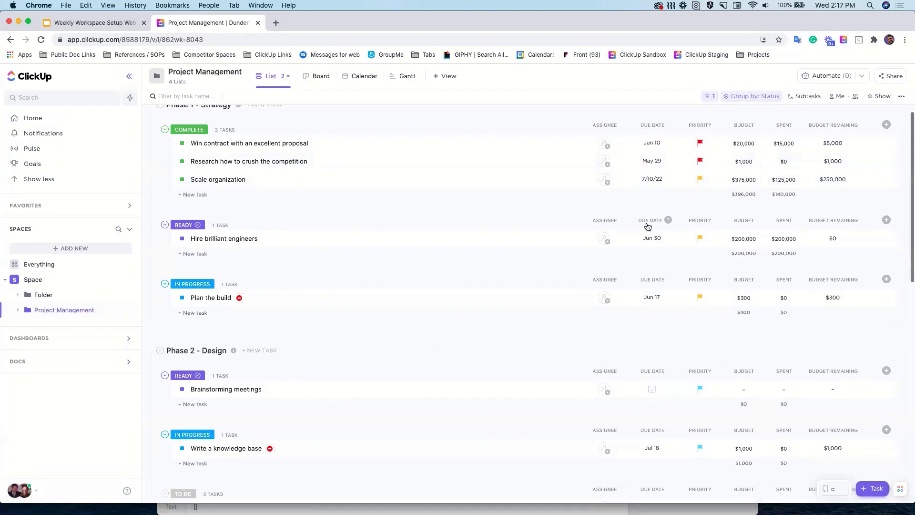
scroll(649, 240, down, 8)
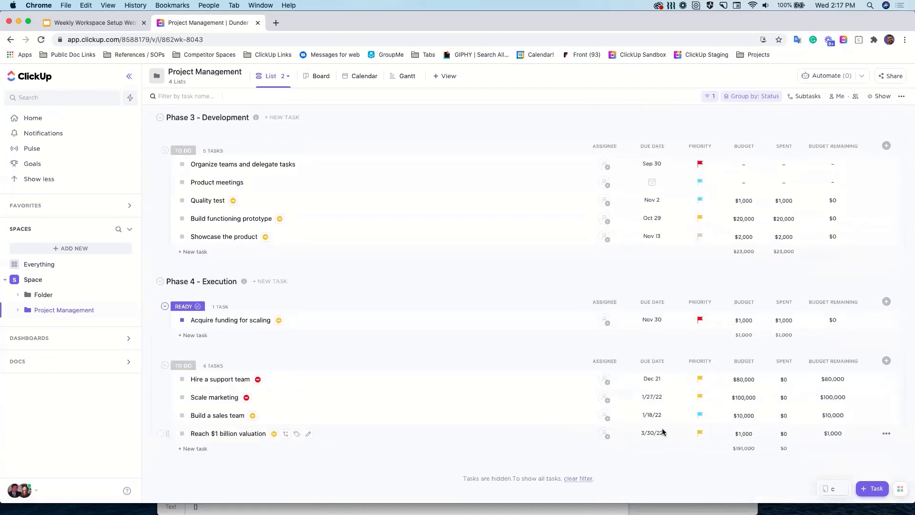
scroll(623, 411, up, 18)
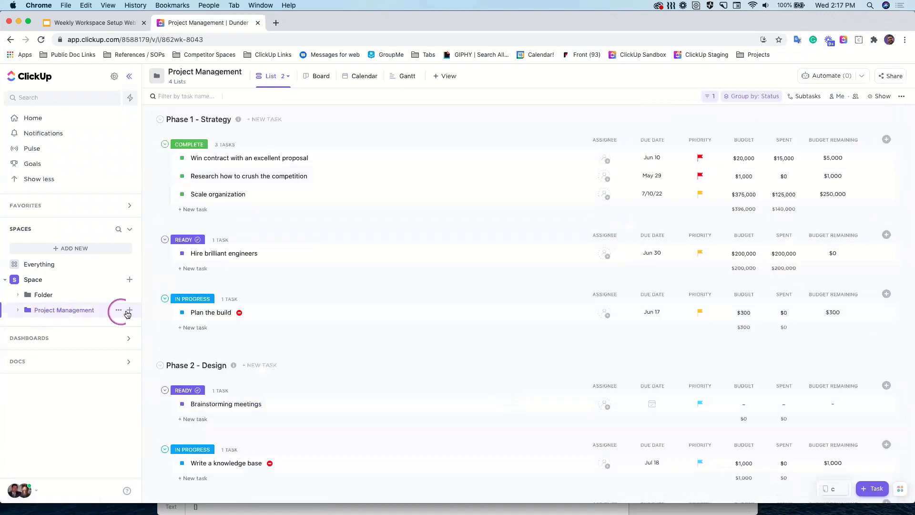
Step: Expand the Project Management folder's lists and open the template browser for adding a list to it
click(91, 310)
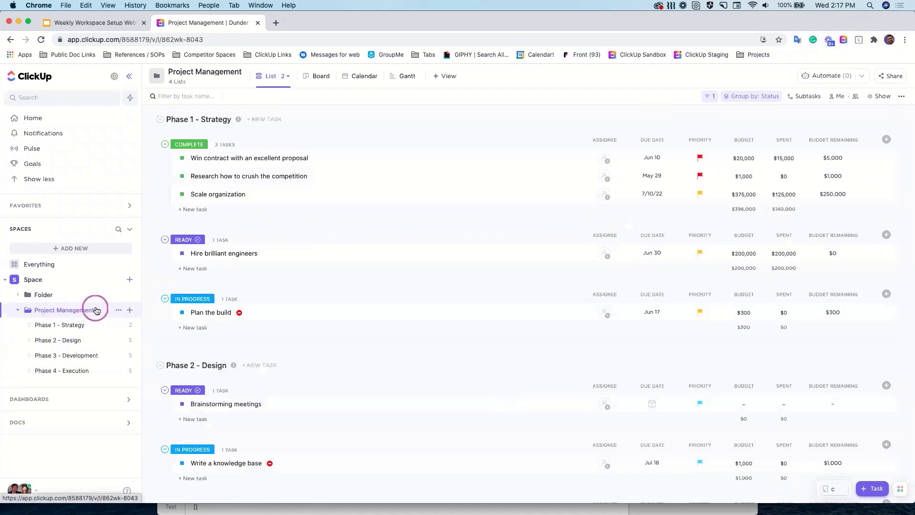
click(130, 309)
mouse_move(163, 355)
click(227, 349)
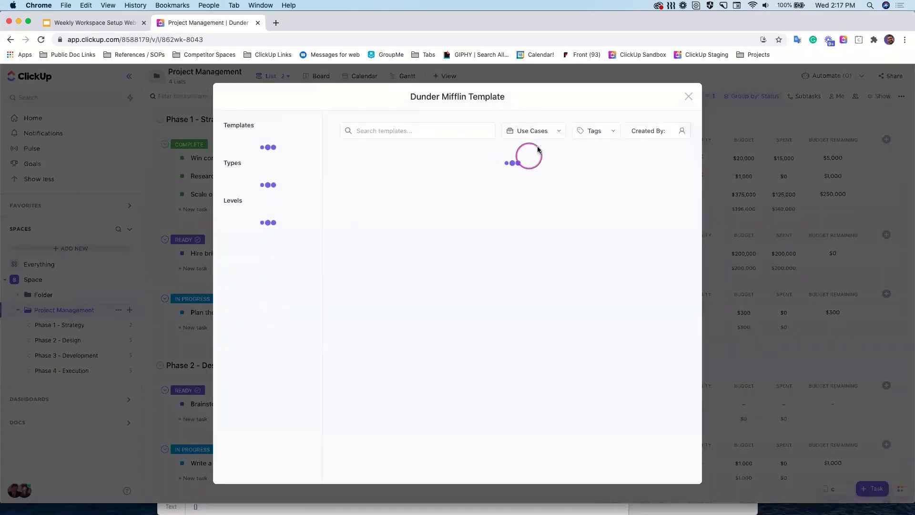
Step: Filter the list templates by the Video Production use case and open the Video Production template
click(558, 135)
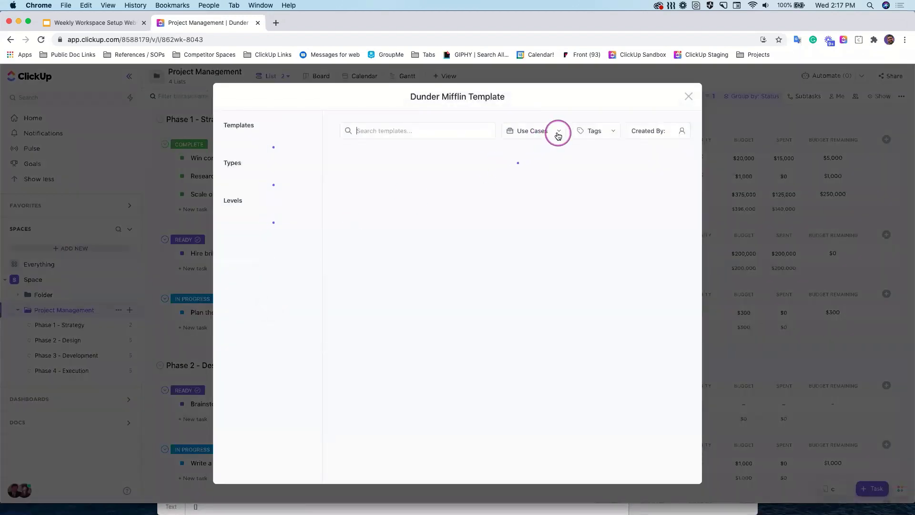
scroll(499, 278, down, 10)
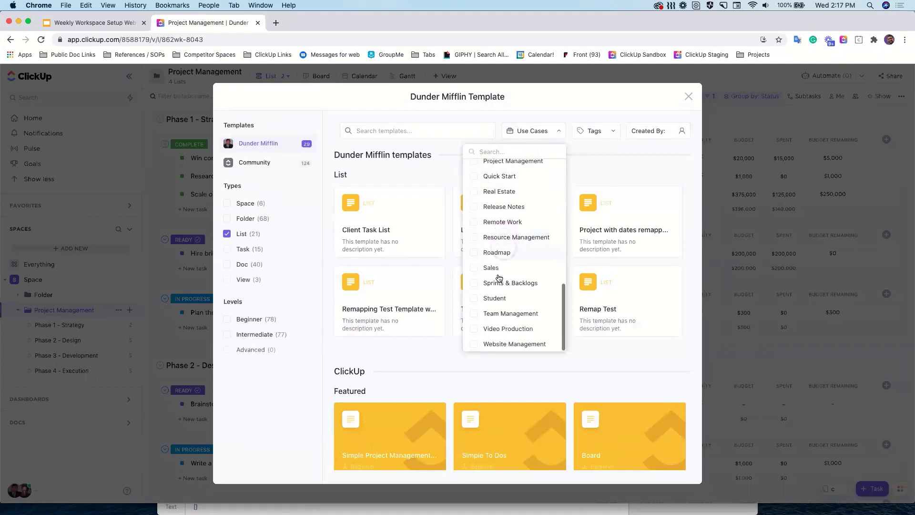
click(491, 329)
click(392, 329)
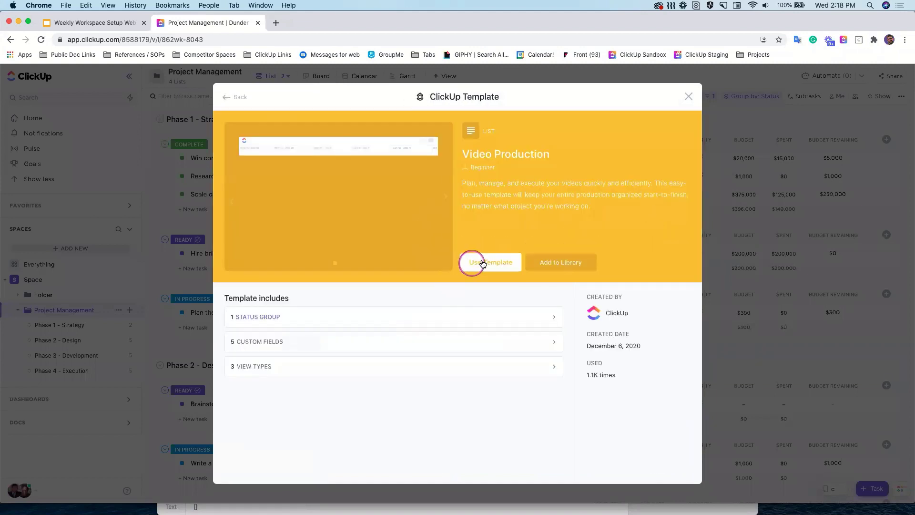
Step: Create the Video Production list in the Project Management folder with default import options and place it between Phase 2 - Design and Phase 3 - Development
click(474, 262)
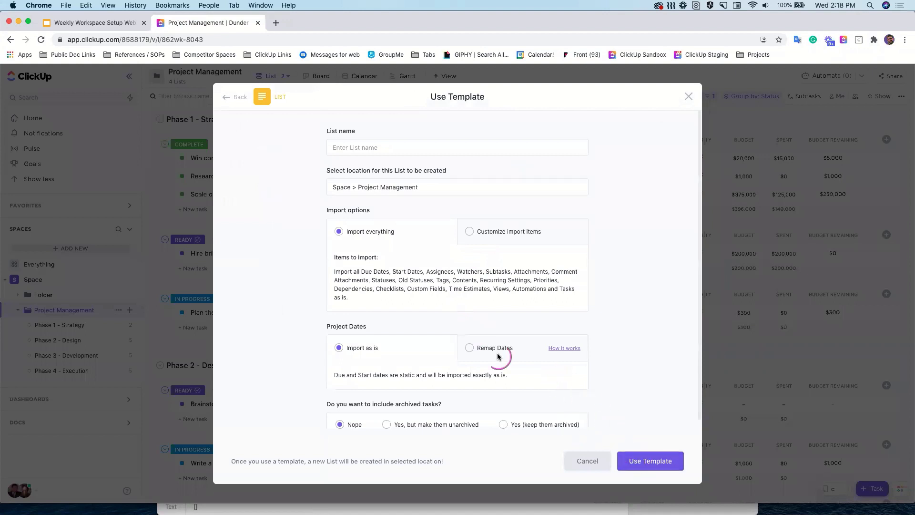
click(624, 452)
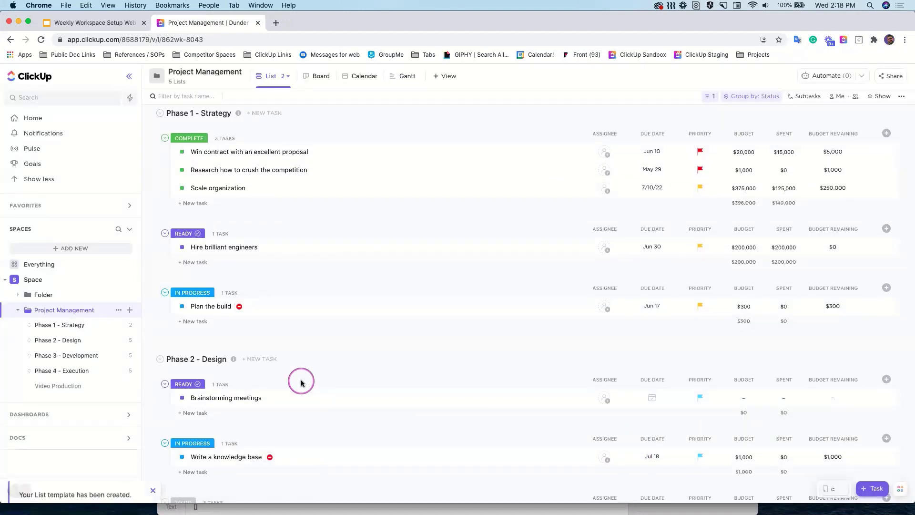
drag(71, 383, 70, 355)
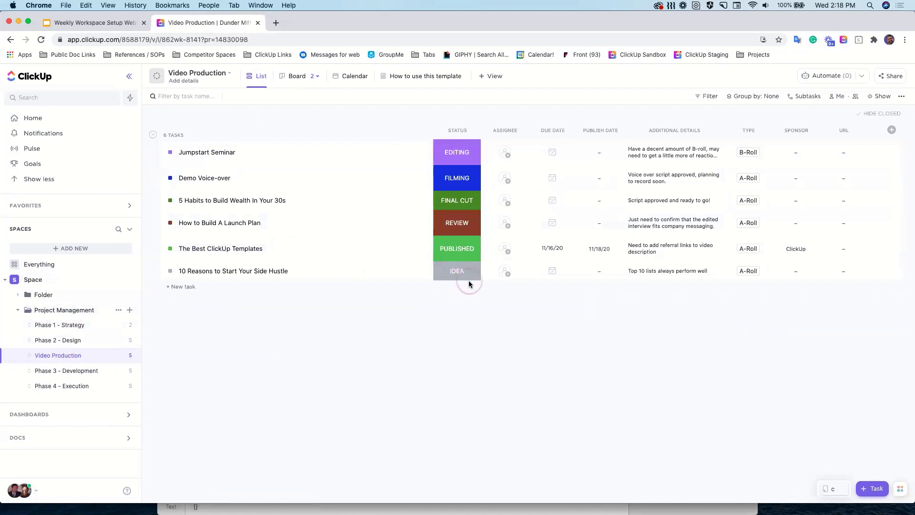
Step: Assign Jumpstart Seminar and How to Build A Launch Plan to yourself, and Demo Voice-over and 5 Habits to Build Wealth In Your 30s to different teammates
click(507, 154)
click(524, 214)
click(507, 180)
click(543, 260)
click(506, 200)
click(547, 296)
click(502, 227)
click(550, 288)
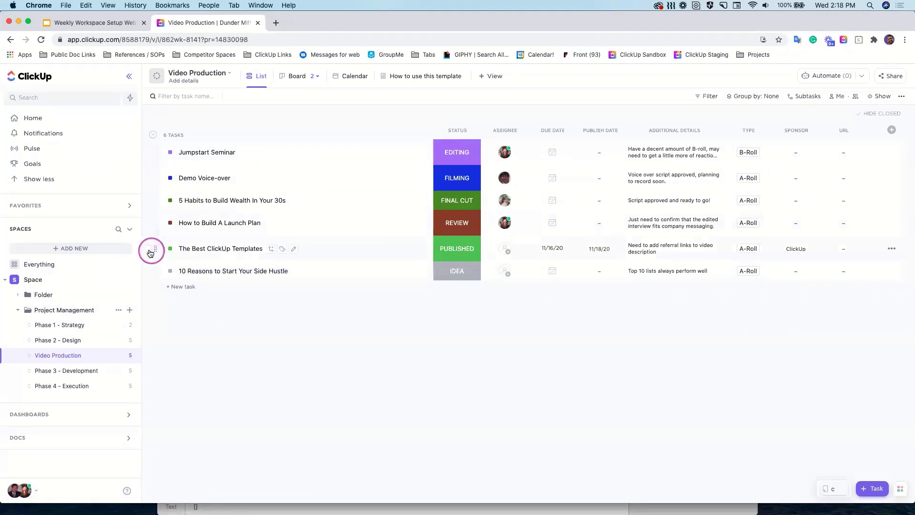
Step: Assign The Best ClickUp Templates and 10 Reasons to Start Your Side Hustle to yourself in one bulk change
click(149, 250)
click(148, 270)
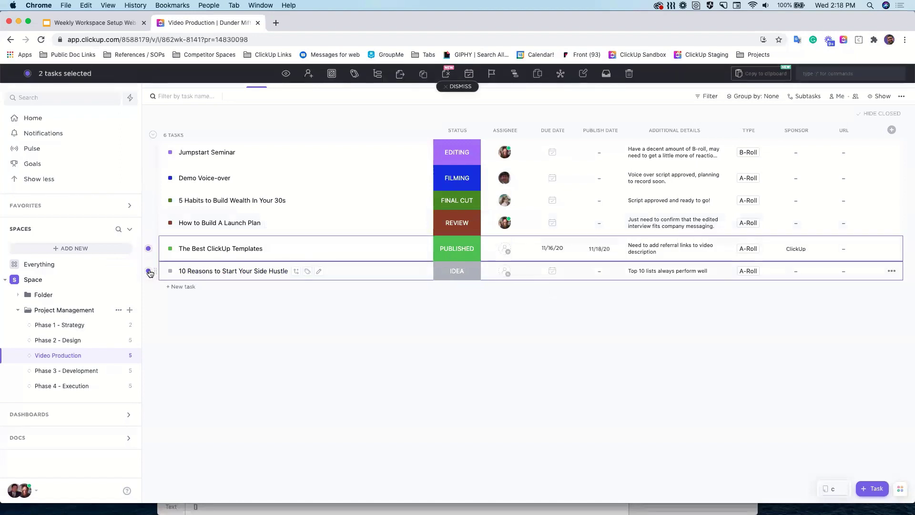
click(309, 73)
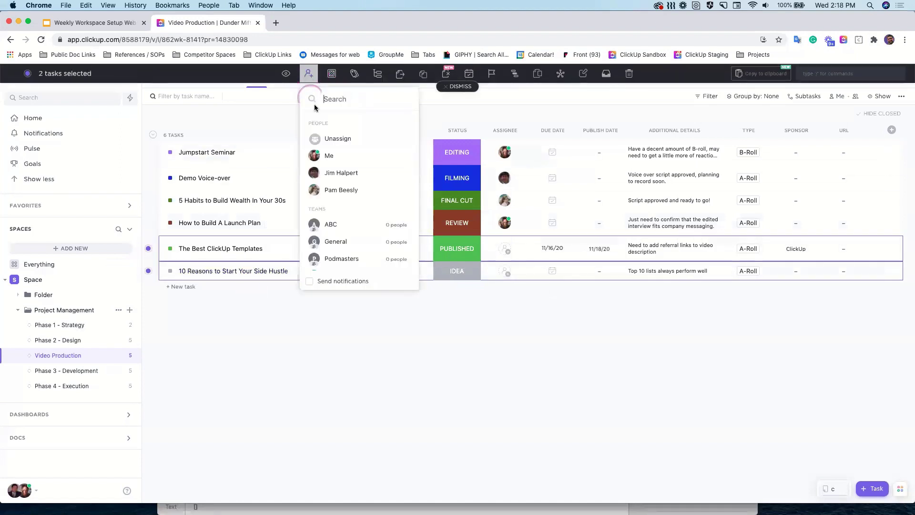
click(326, 159)
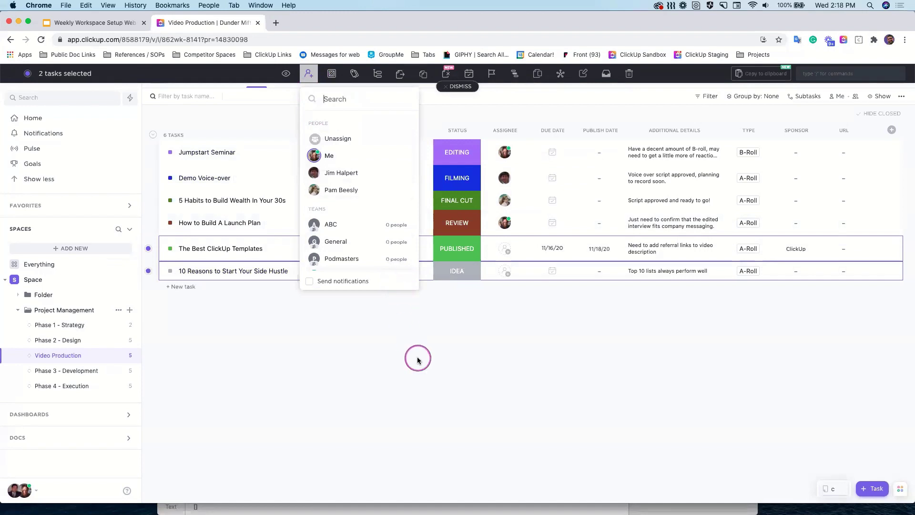
click(443, 355)
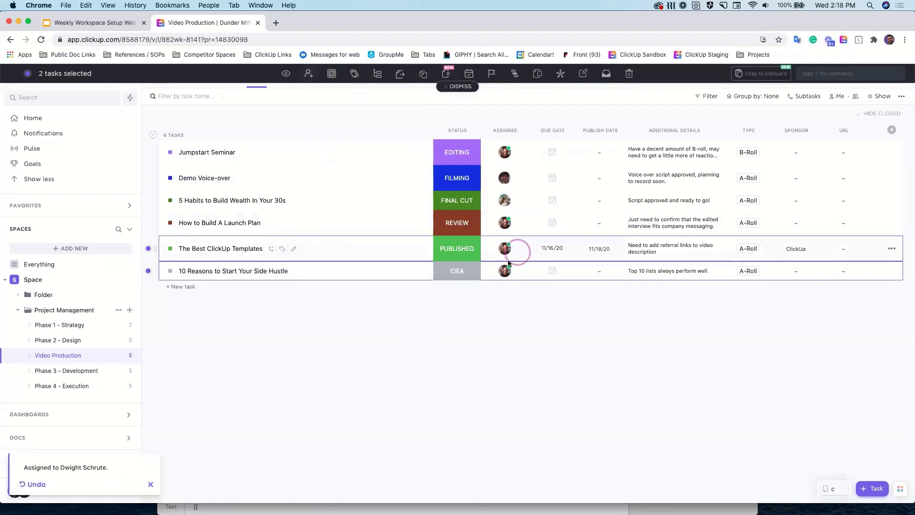
Step: Clear the bulk task selection, open the Jumpstart Seminar task and change its status to Idea
click(455, 87)
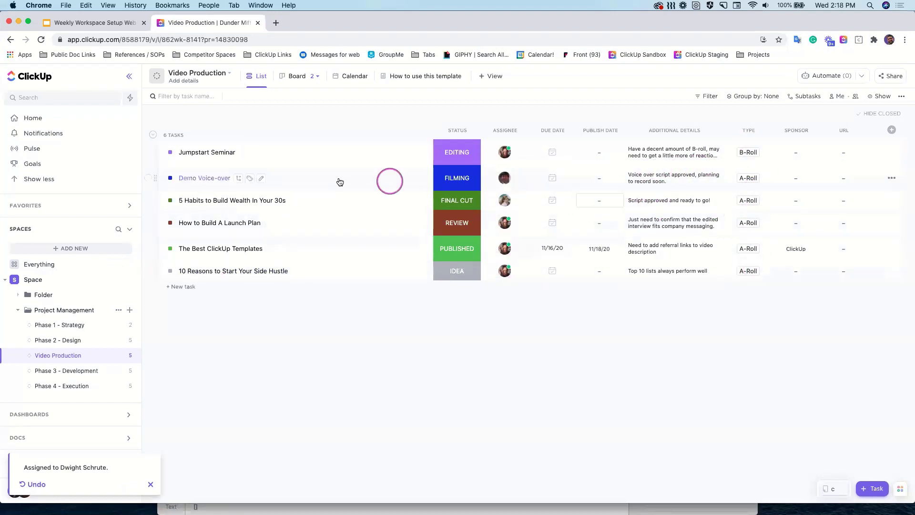
click(204, 153)
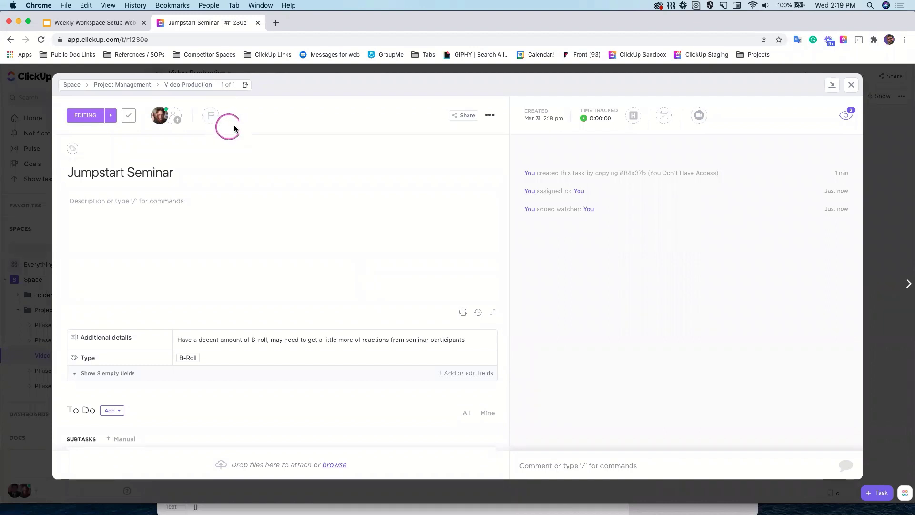
click(92, 116)
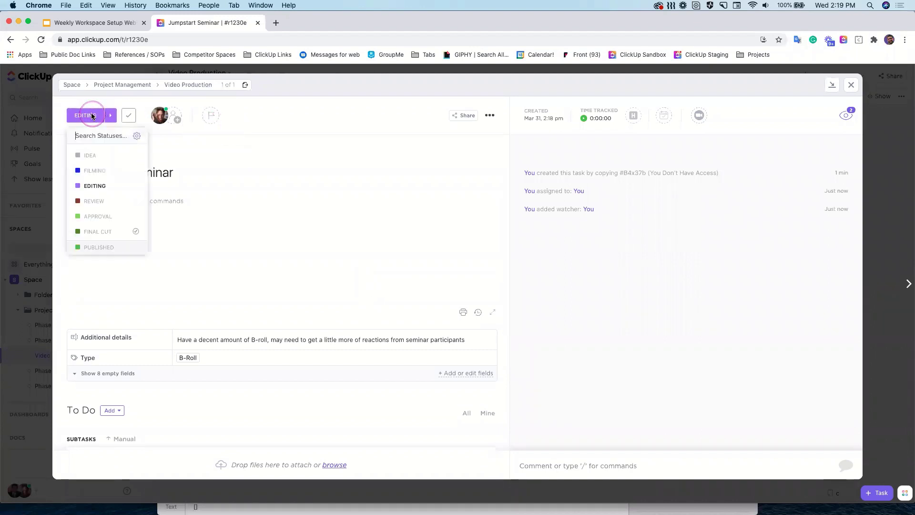
click(97, 158)
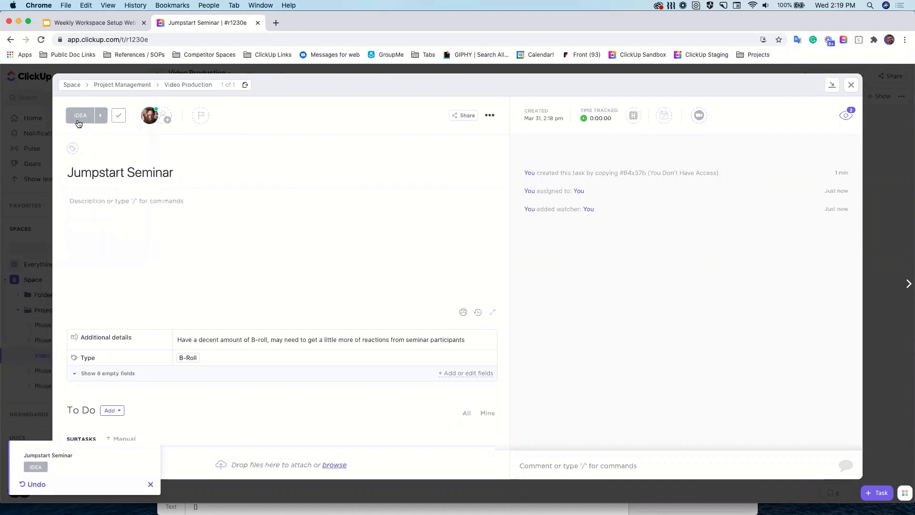
Step: Check the assignee options of Jumpstart Seminar and set the task's due date to today, March 31
click(149, 123)
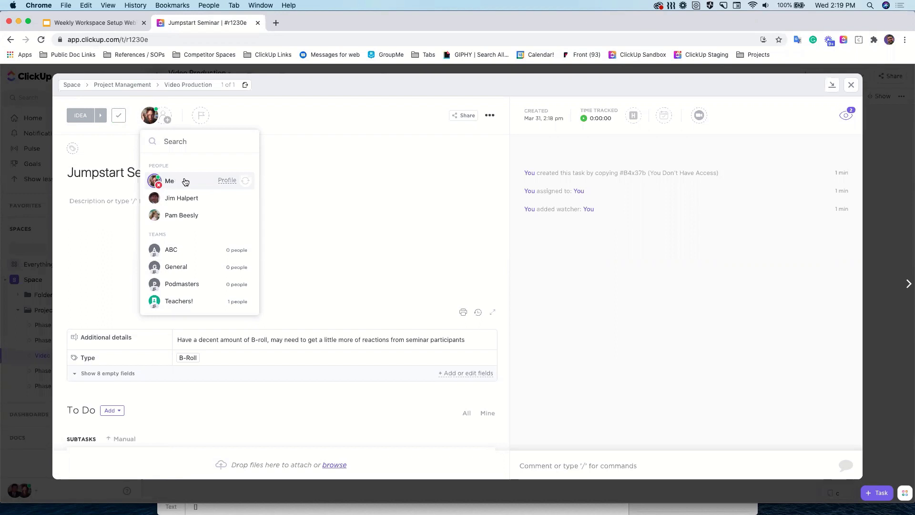
click(229, 129)
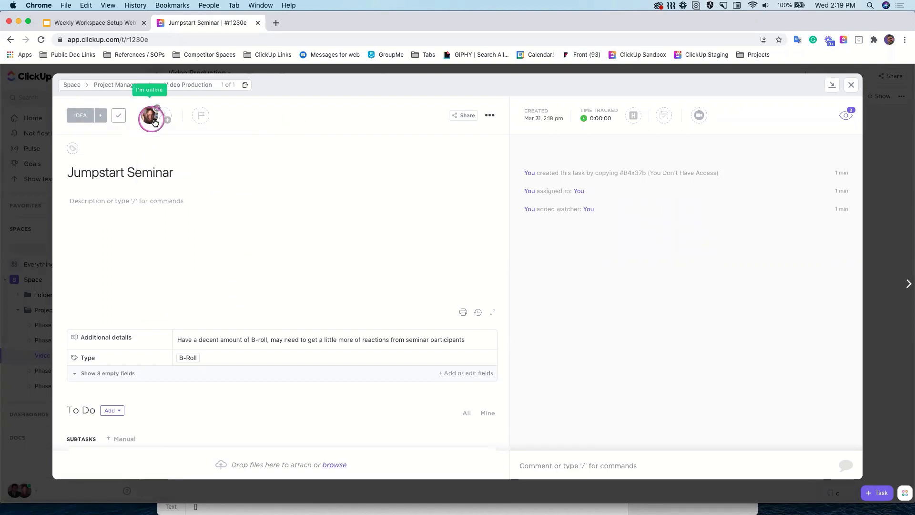
click(666, 120)
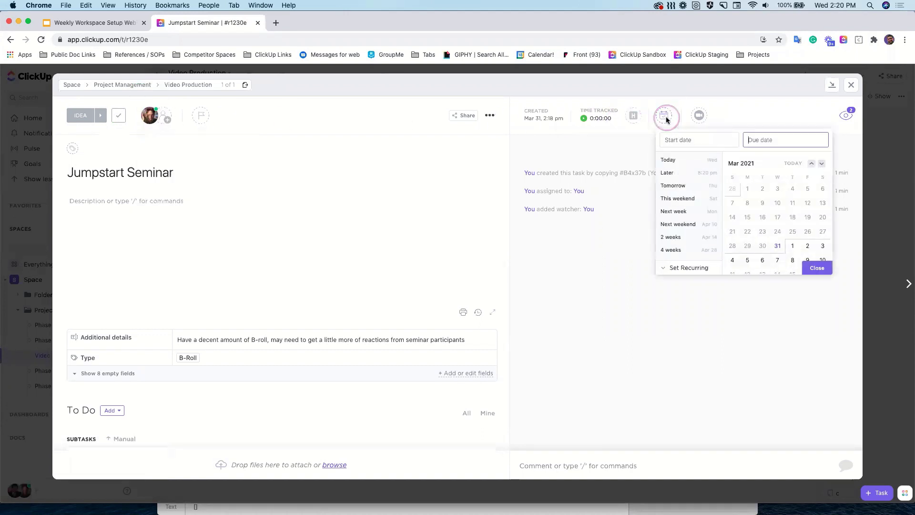
click(778, 247)
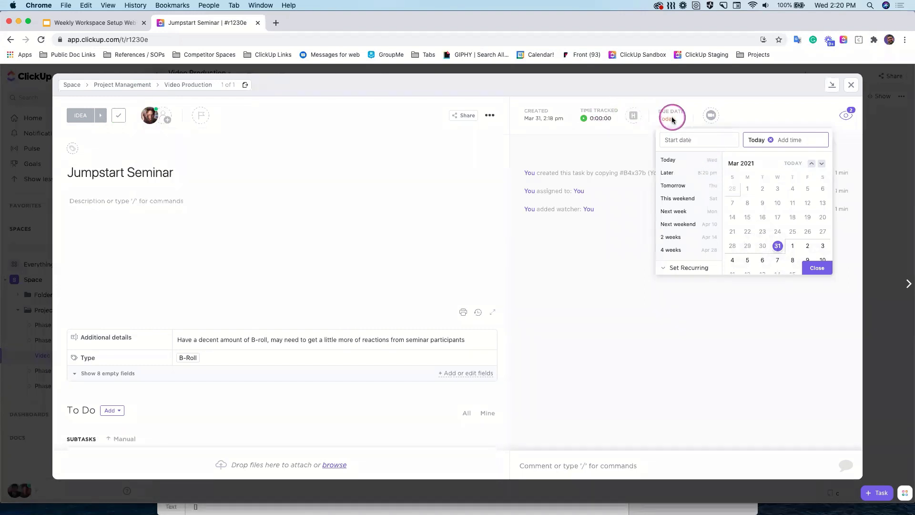
click(732, 115)
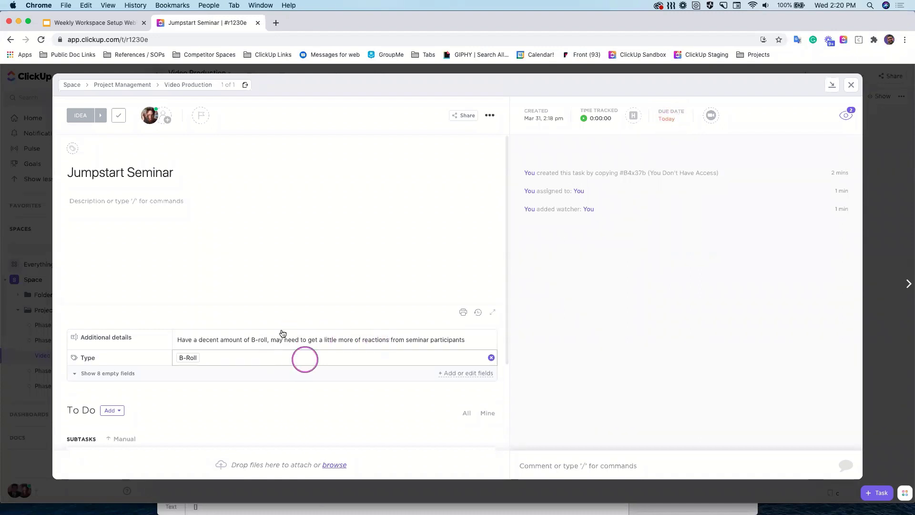
Step: Reveal the empty custom fields of Jumpstart Seminar to look them over, and close the task
scroll(143, 355, down, 1)
click(117, 360)
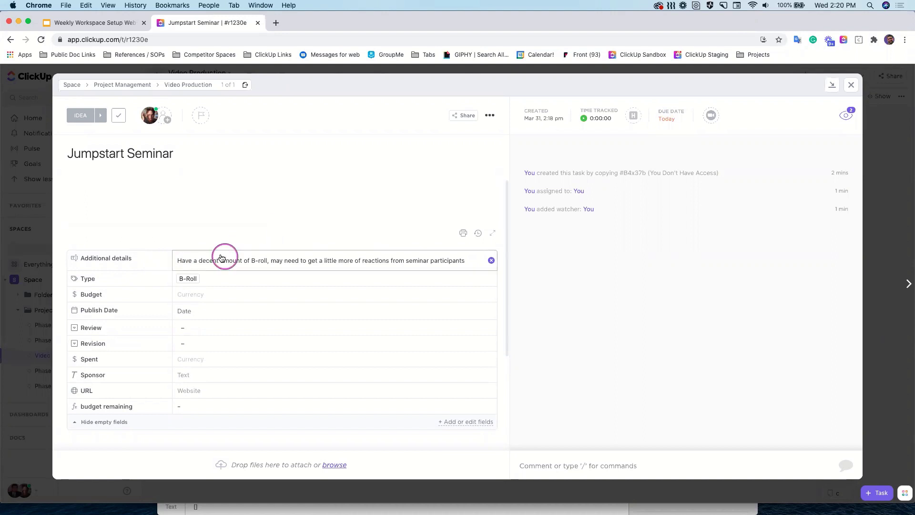
click(851, 80)
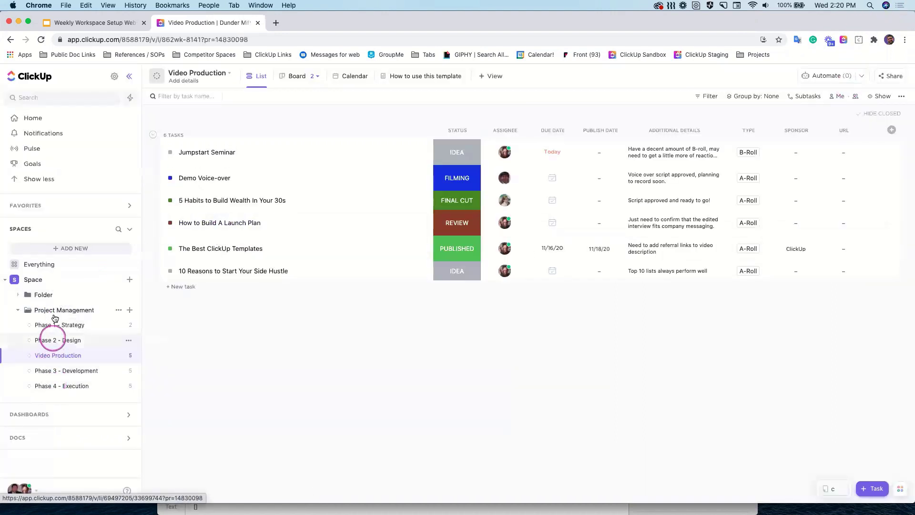
Step: Expand the folders in the Space and view the hierarchy mind map of the folder named Folder
click(33, 280)
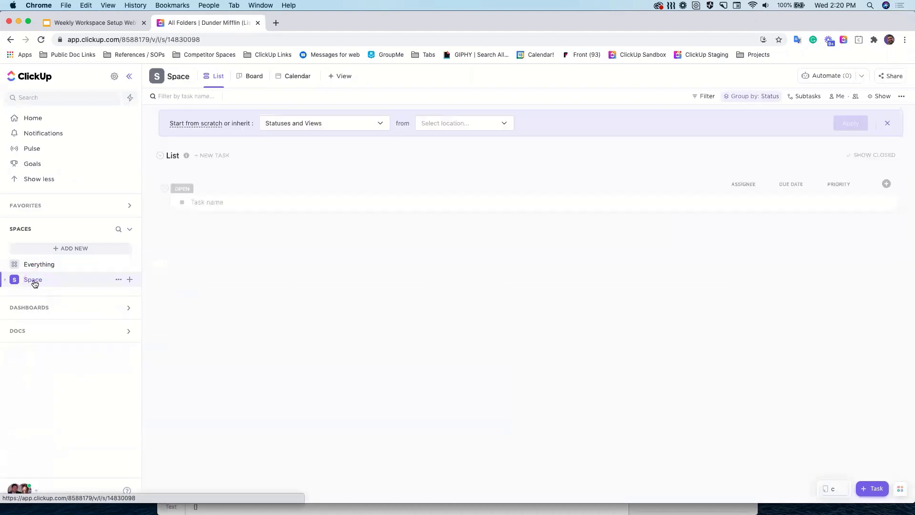
click(17, 295)
click(39, 309)
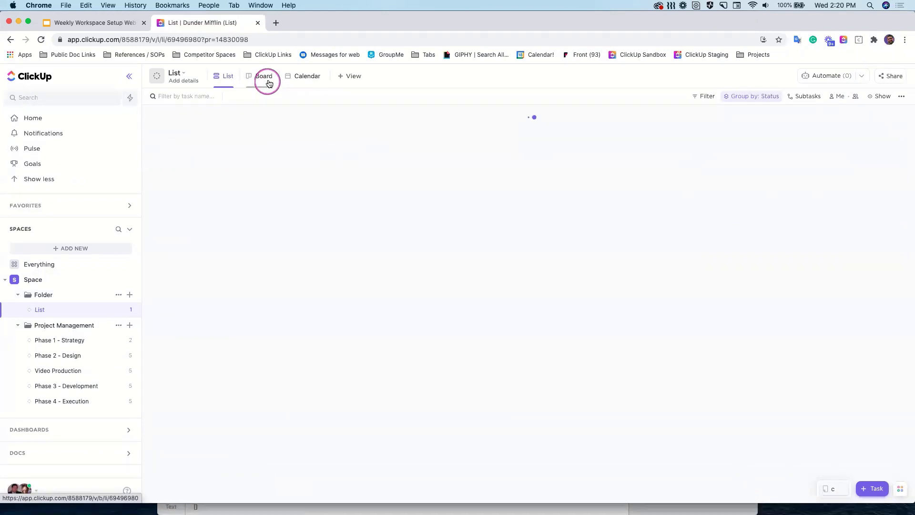
click(44, 295)
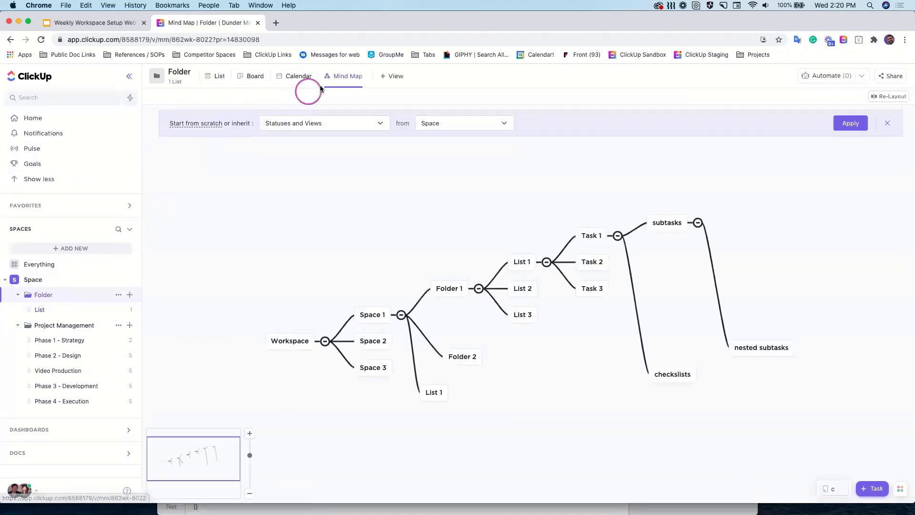
drag(512, 395, 417, 384)
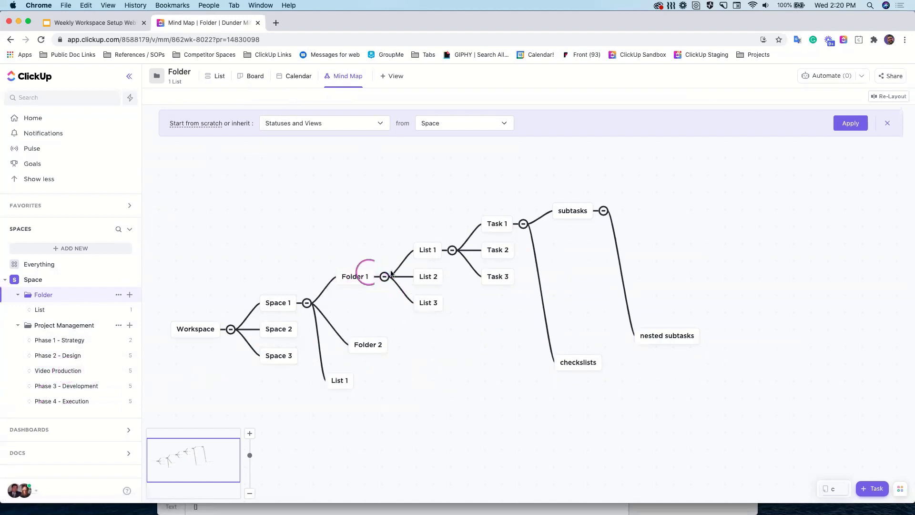
Step: Reopen Jumpstart Seminar from the Video Production list and expand the hidden updates in its activity history
click(72, 371)
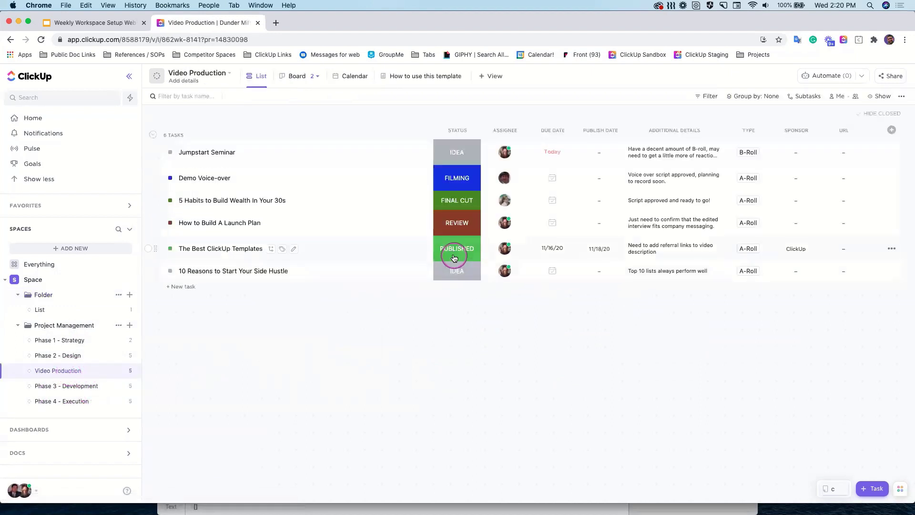
click(204, 156)
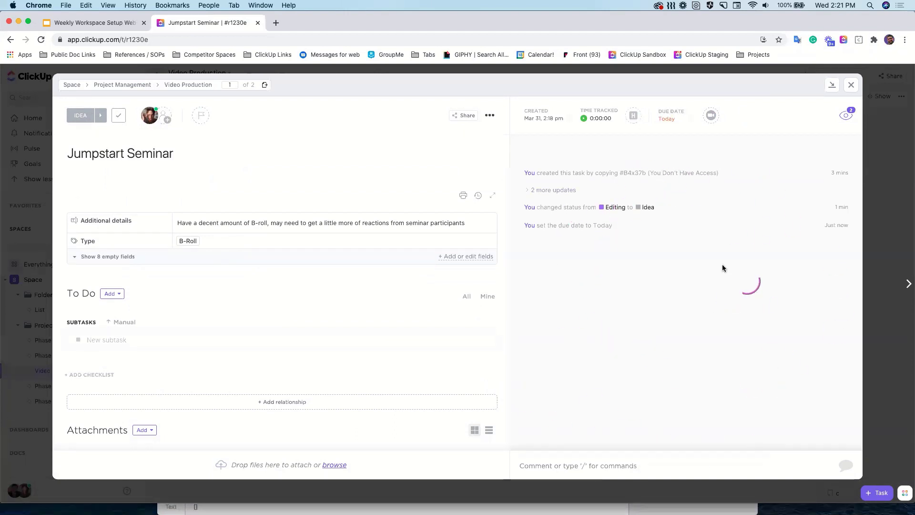
click(562, 193)
click(629, 201)
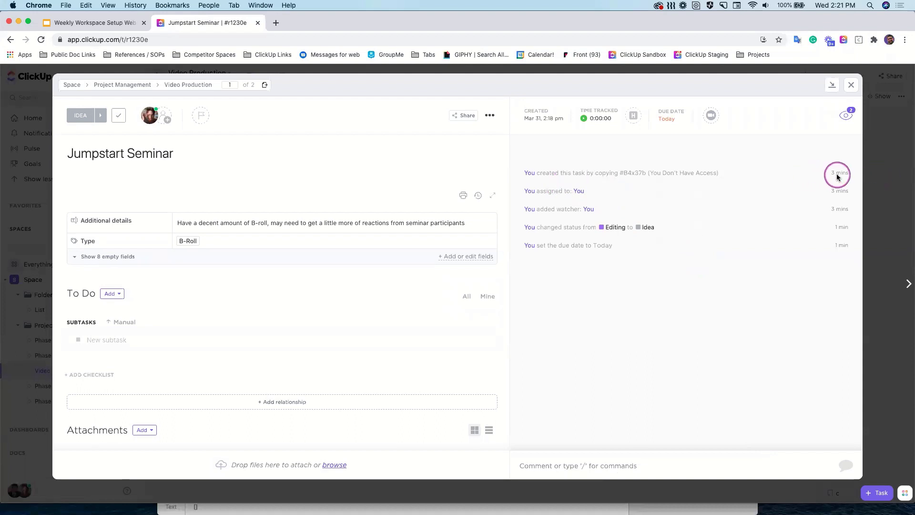
Step: Examine the task's watchers and the timestamp of its status change in the activity history
click(846, 115)
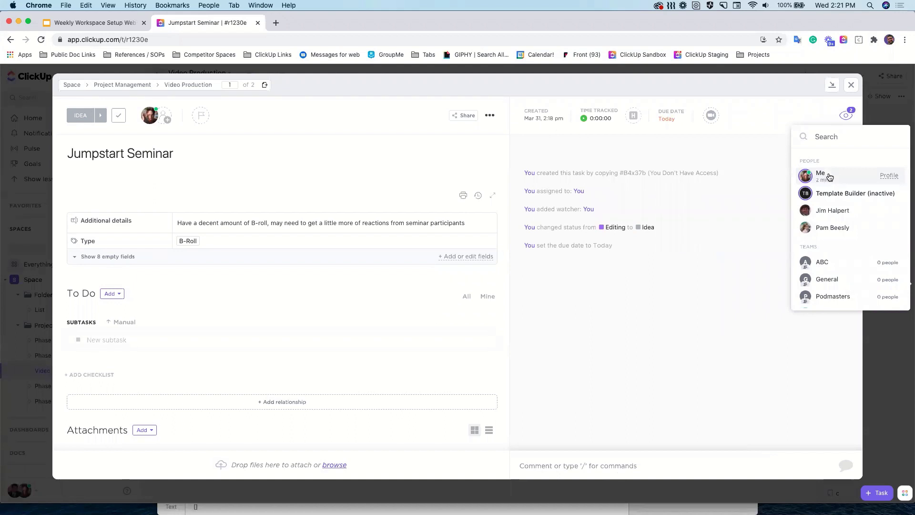
click(598, 282)
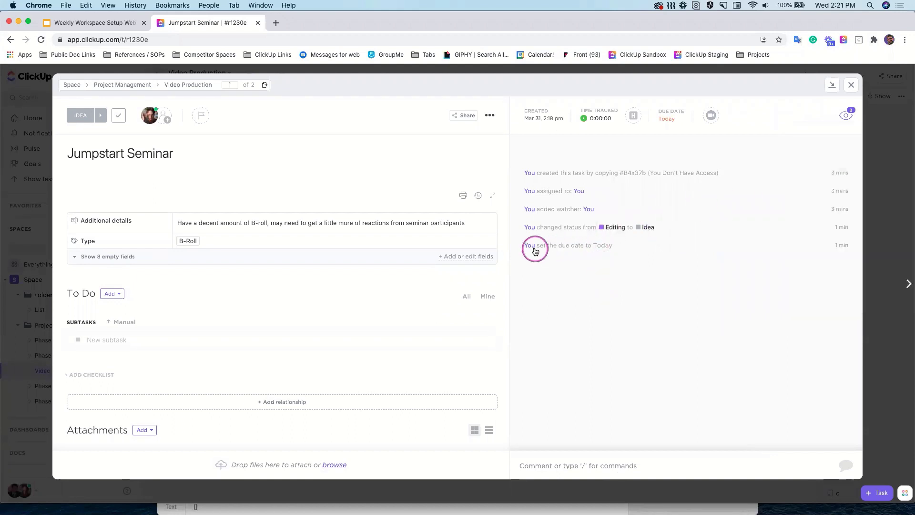
mouse_move(610, 247)
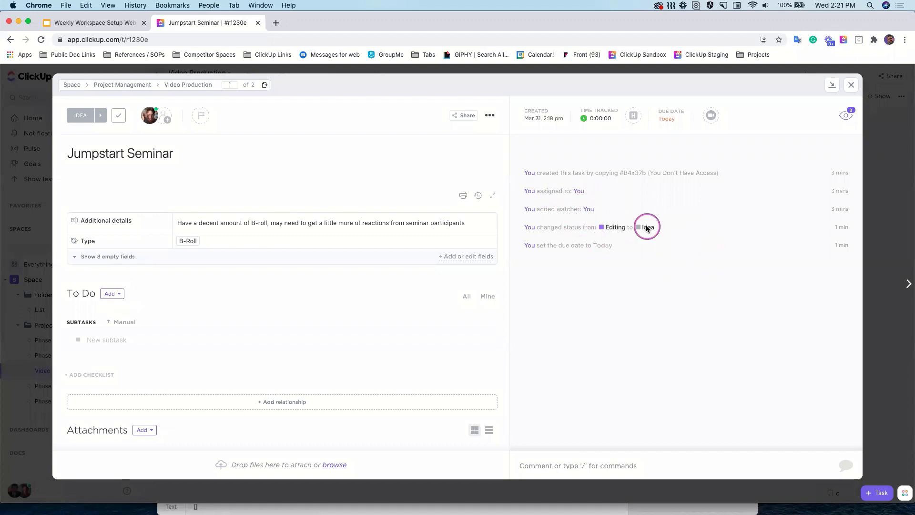
mouse_move(848, 230)
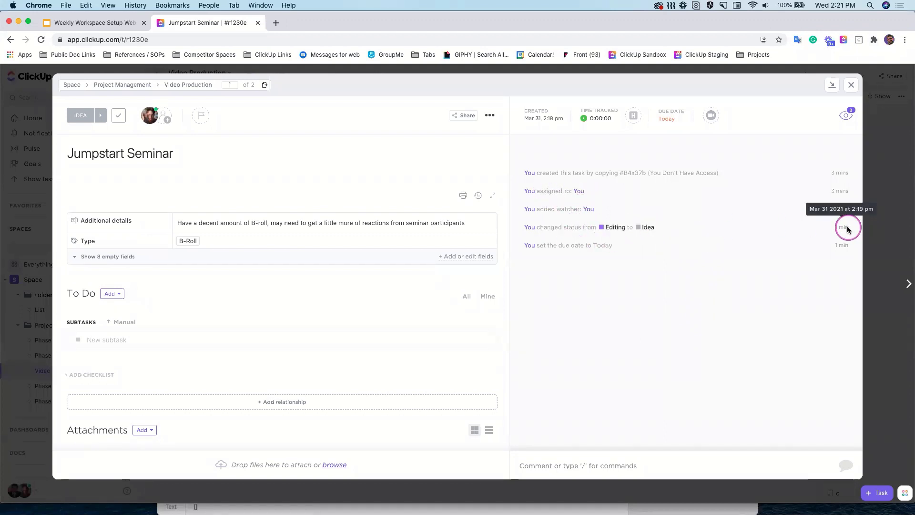
Step: Post a comment mentioning the Demo Voice-over assignee with "what are you doing on this task today?" and check the task's watchers
click(603, 466)
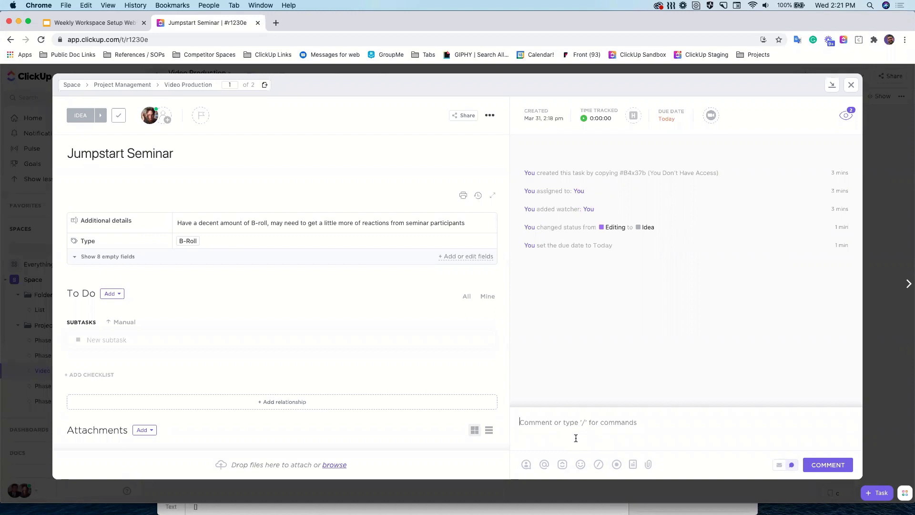
text(@j)
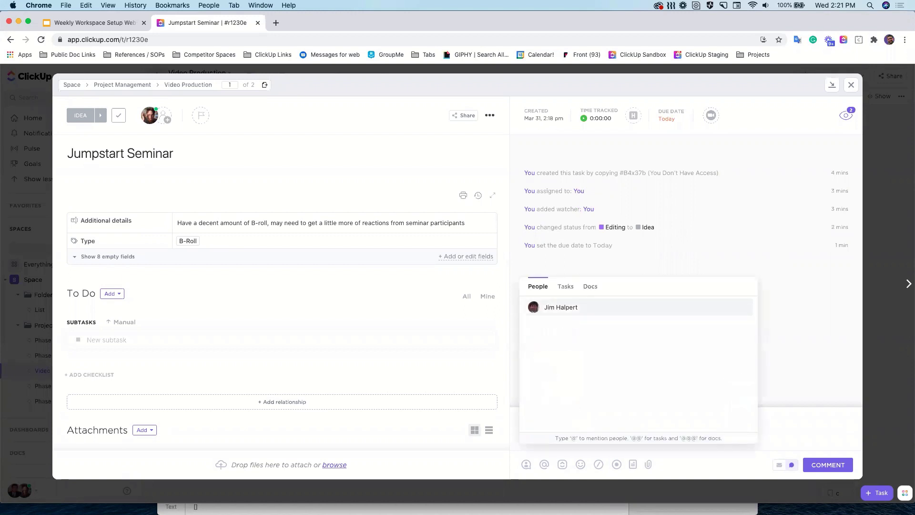
key(Return)
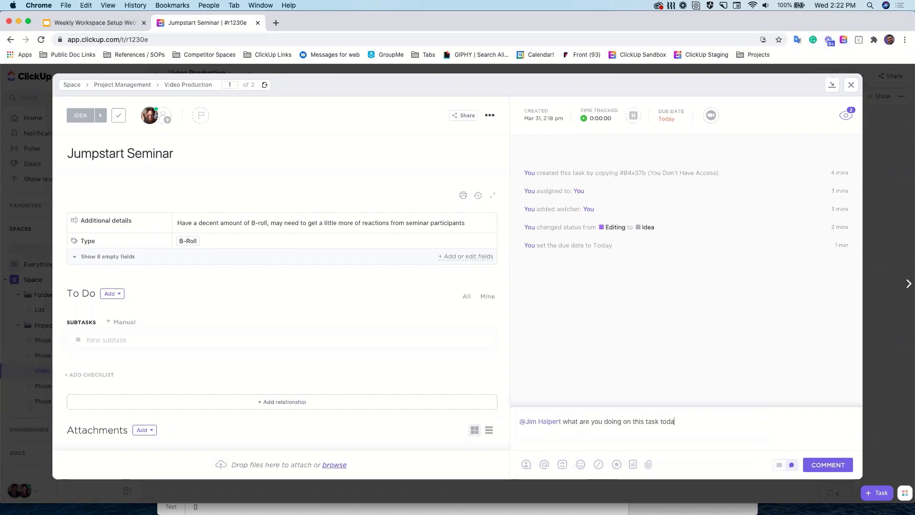
key(Return)
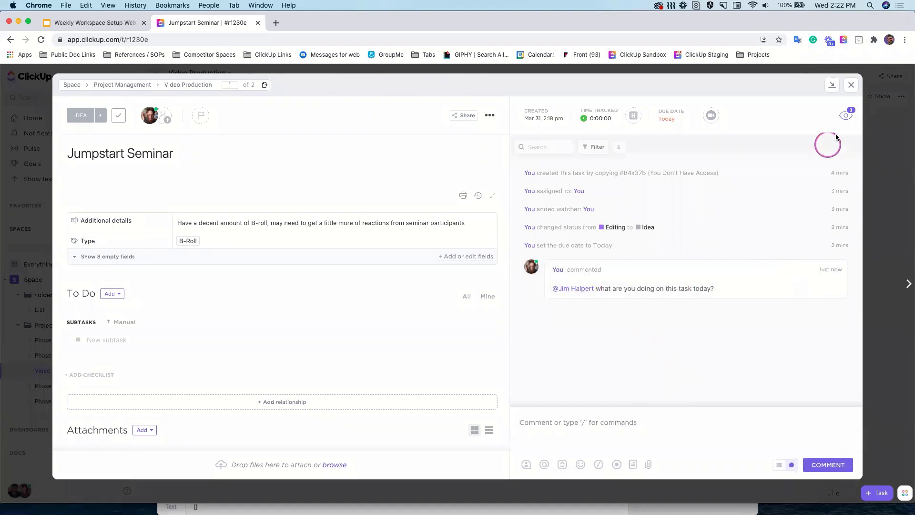
click(844, 120)
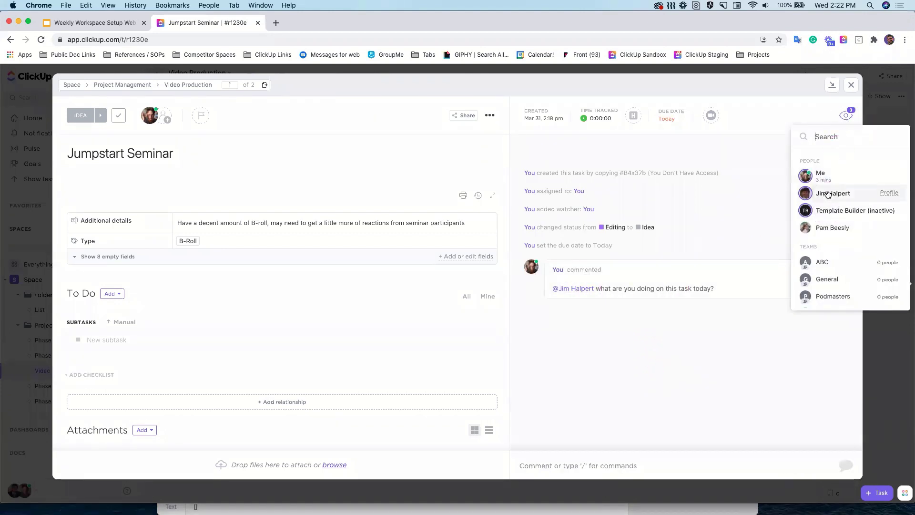
click(725, 357)
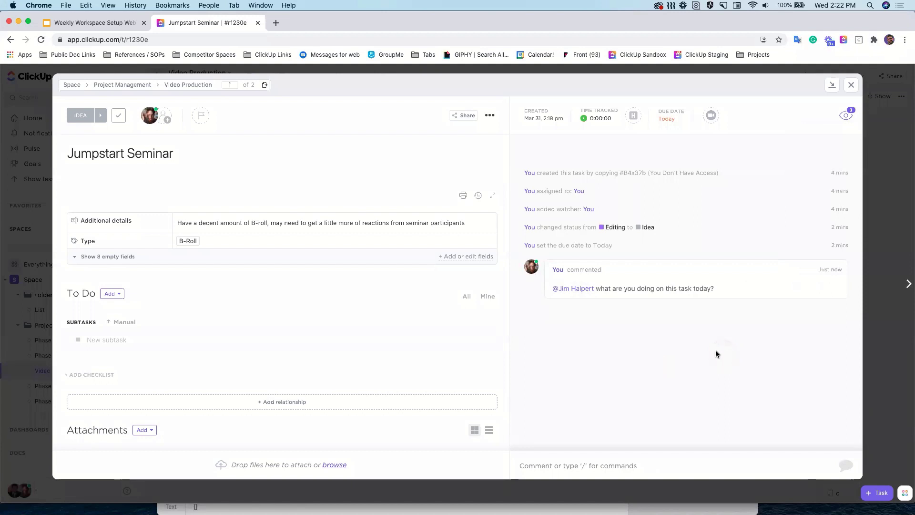
Step: Post a comment telling the 5 Habits assignee to "stop flirting with" the mentioned Demo Voice-over assignee "and make some progress today!"
click(651, 466)
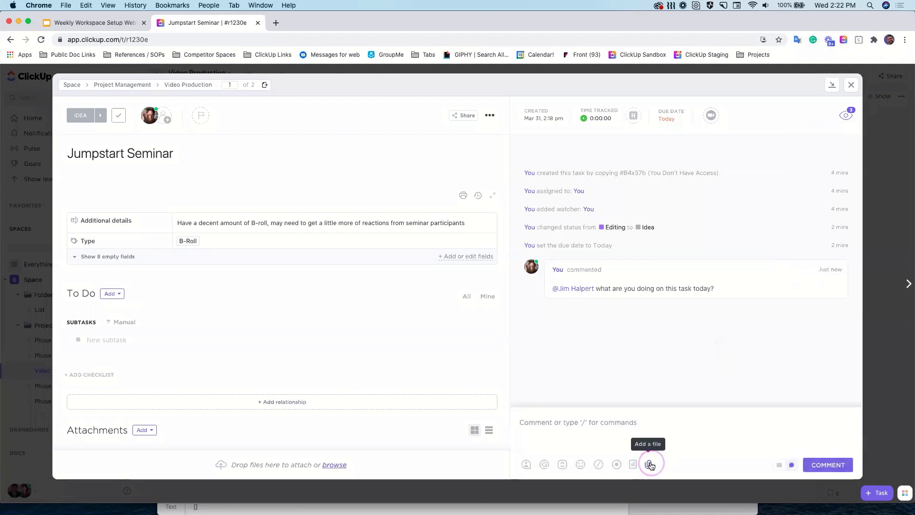
text(@pam)
key(Return)
text(stop fli)
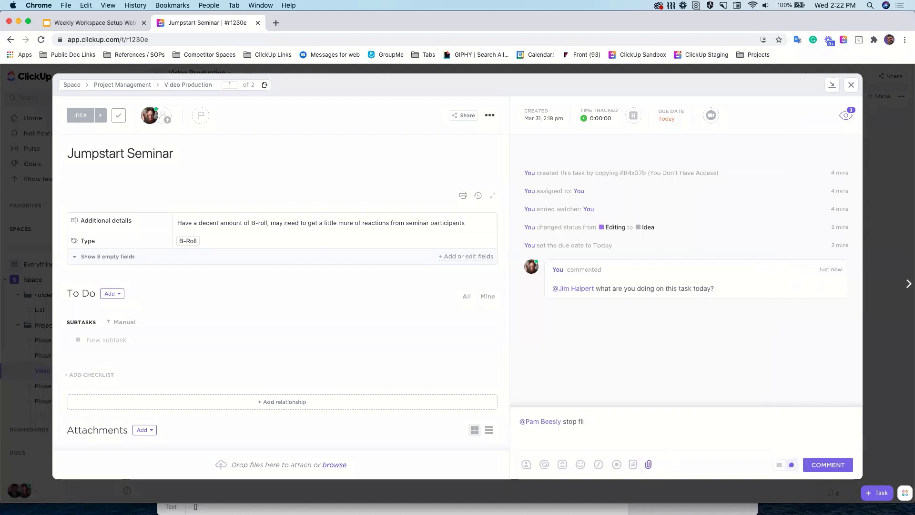
text(rting with @j)
key(Return)
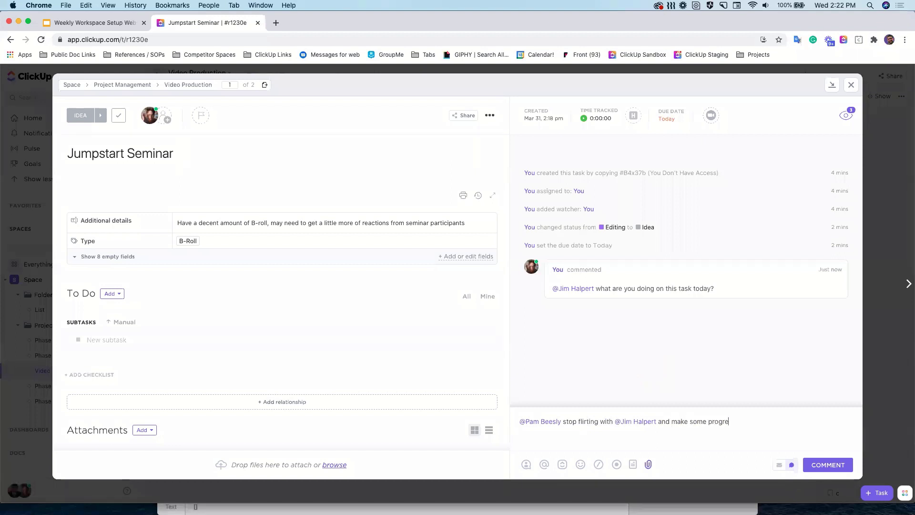
key(BackSpace)
text(a)
key(Return)
Step: Assign the second comment to the teammate mentioned at its start and check the task's watchers
click(803, 323)
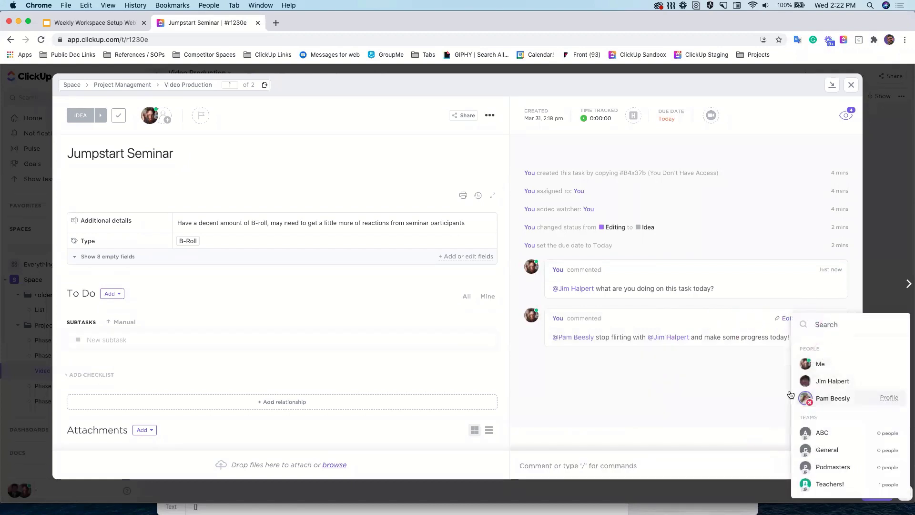
click(791, 395)
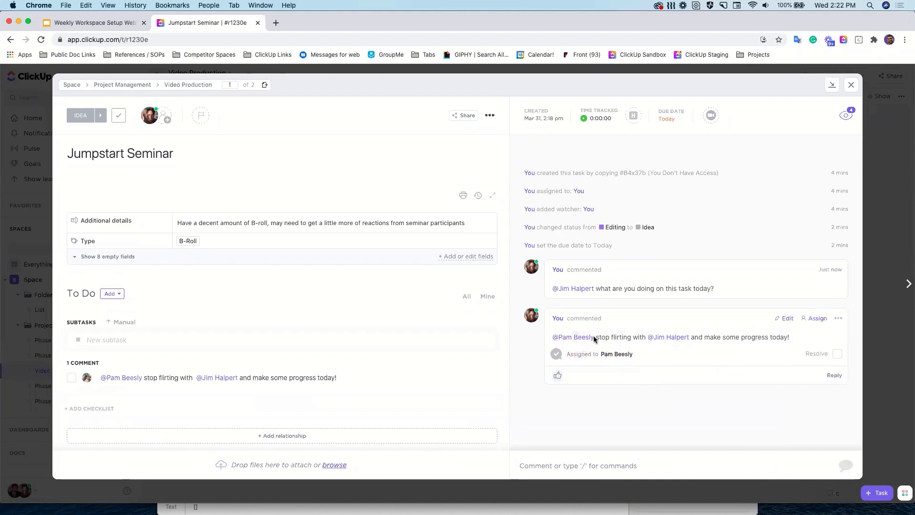
click(853, 115)
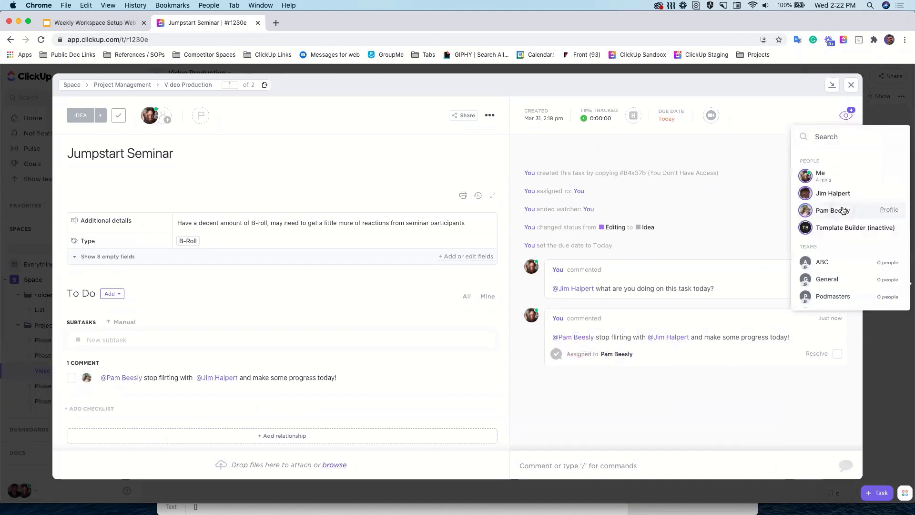
click(643, 368)
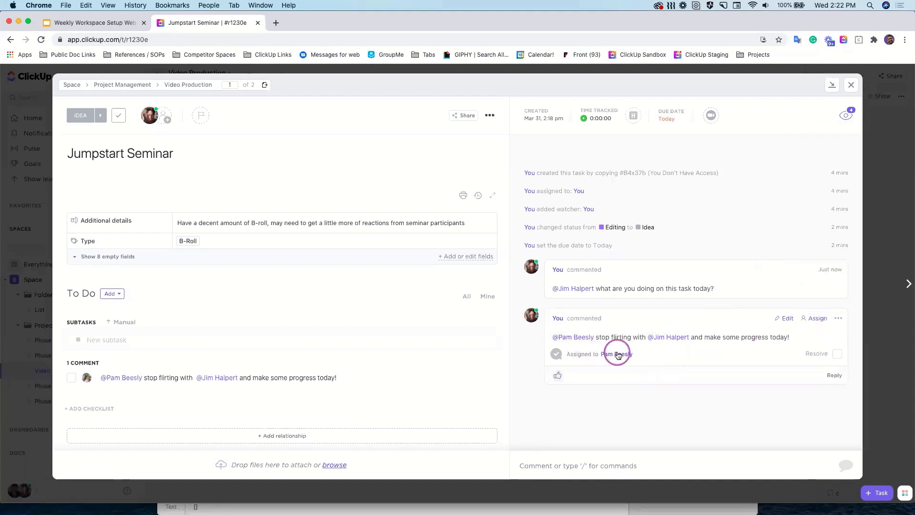
Step: Reply "I got it!" in the thread of the assigned comment
click(829, 376)
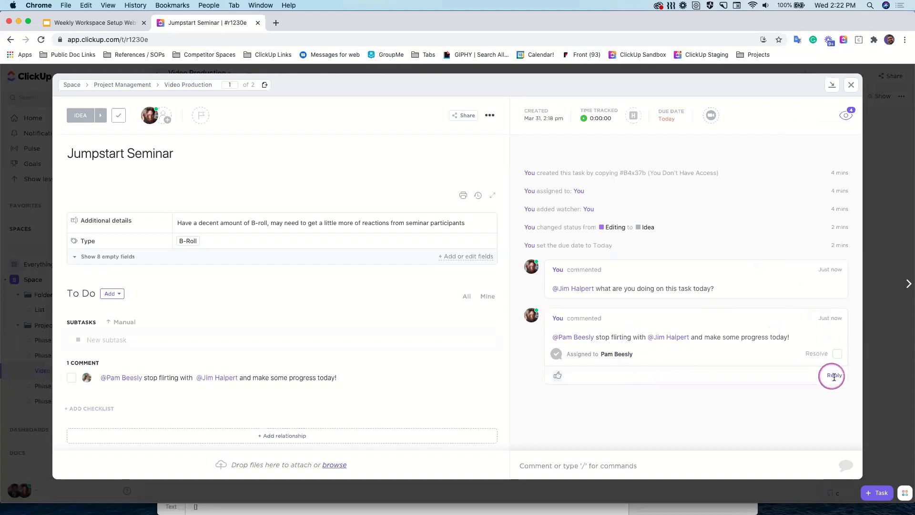
click(664, 341)
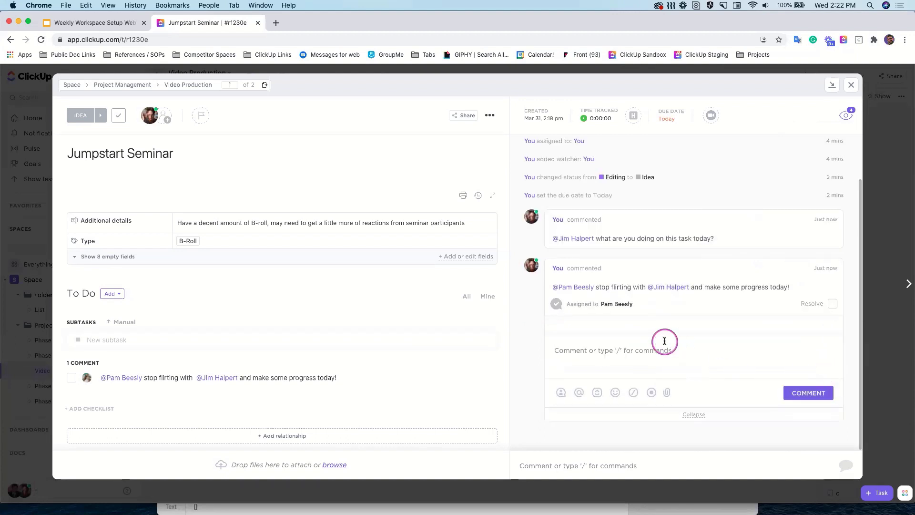
text(I got it!)
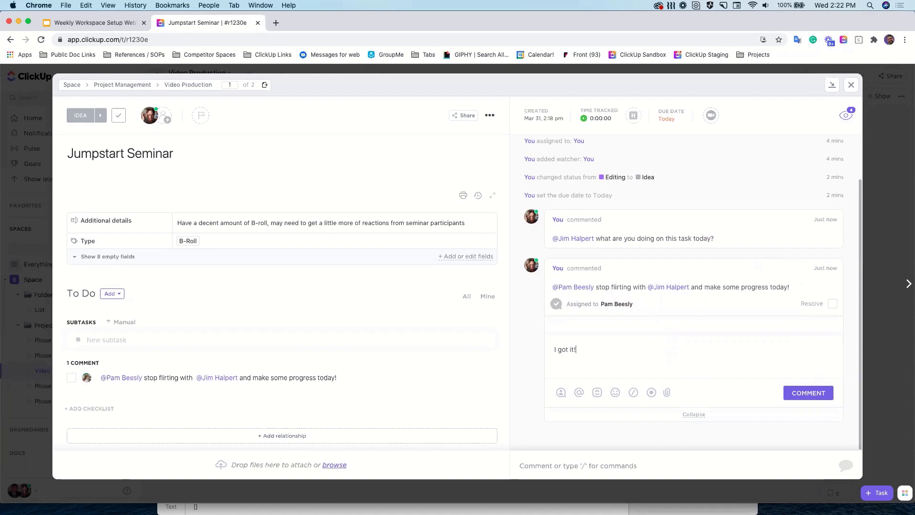
key(Return)
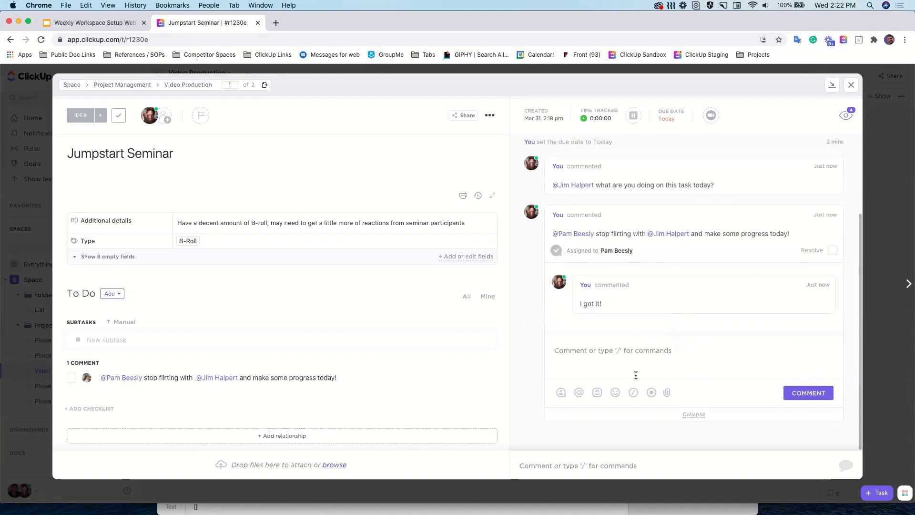
click(632, 226)
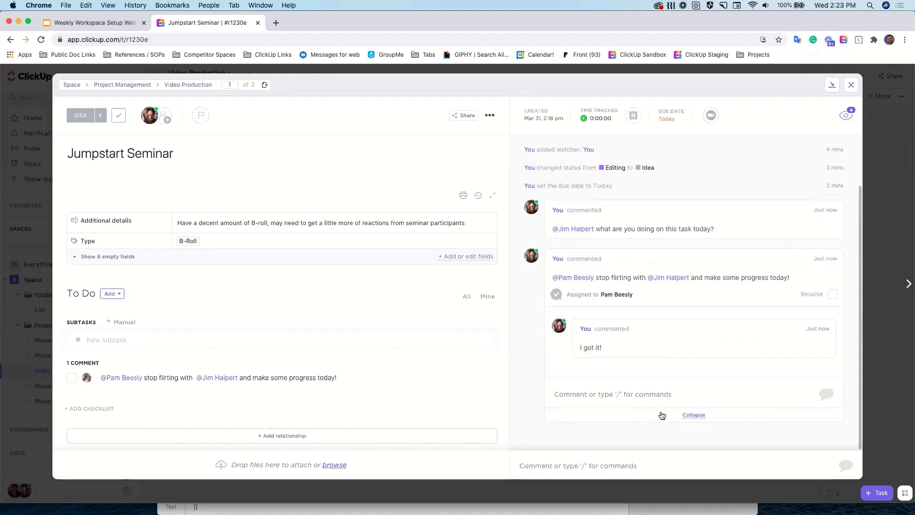
Step: Email the suggested user contact from the task with subject "Helllo" and body "bring 'em in to the conversation", check it in the activity feed and close the task
click(738, 462)
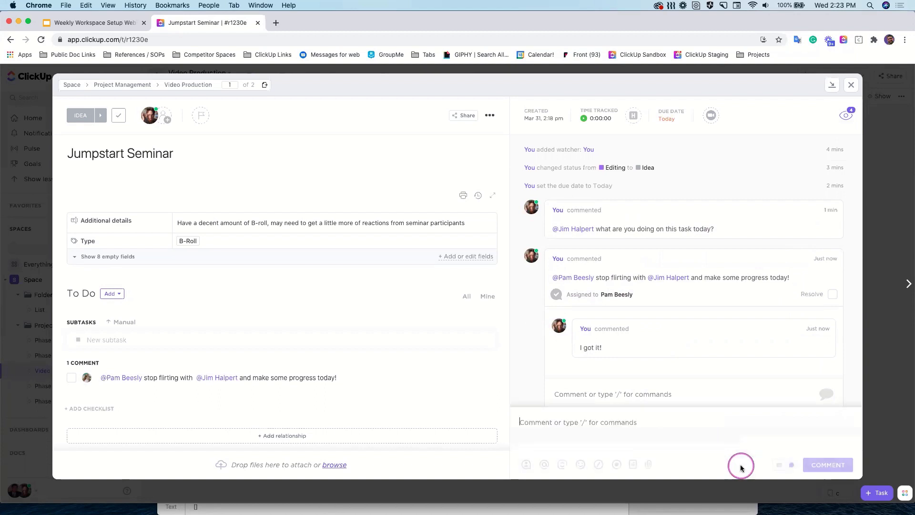
click(779, 468)
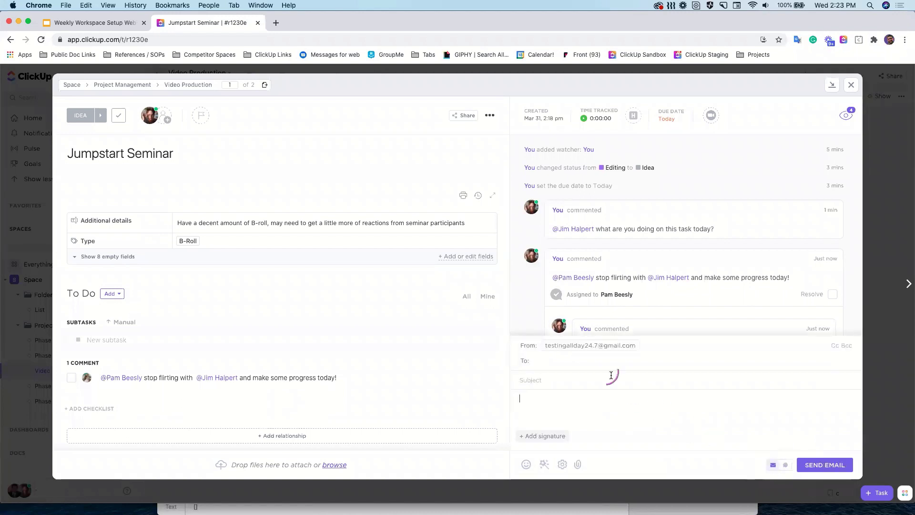
click(549, 362)
text(user)
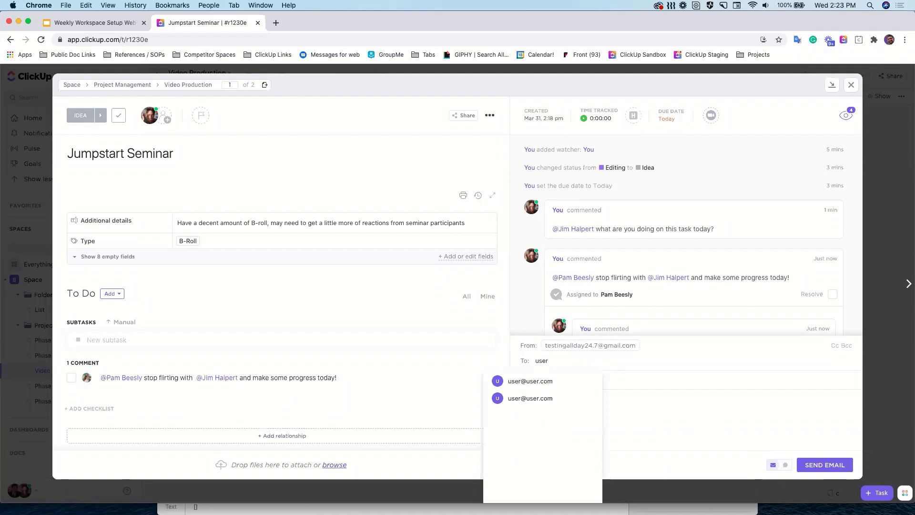
click(543, 382)
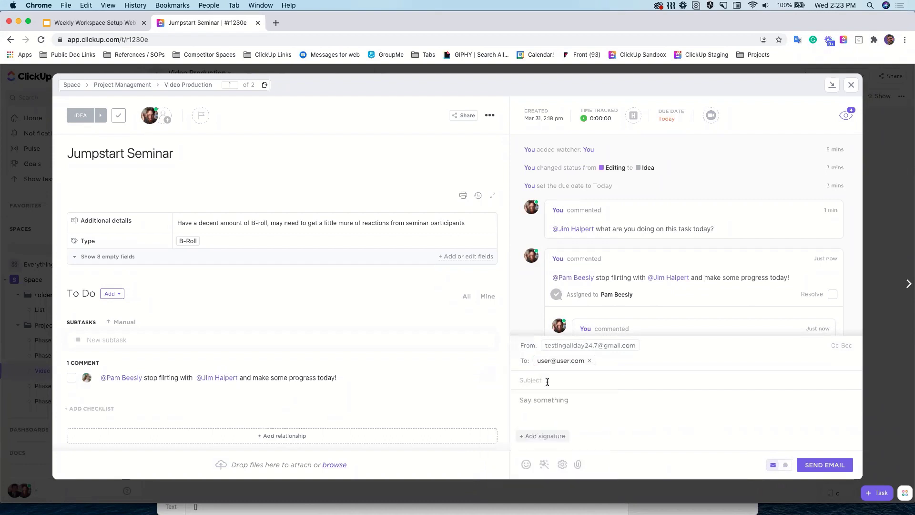
text(Helllo)
key(Tab)
text(brin)
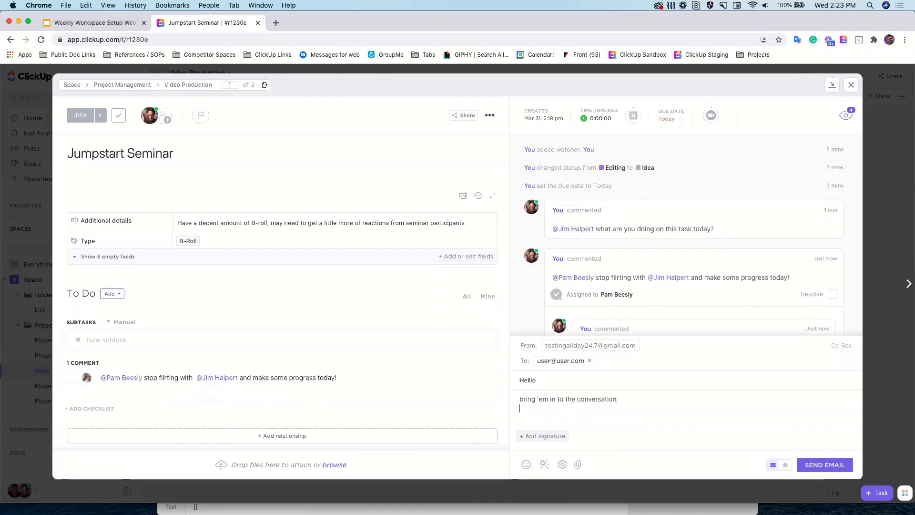
click(803, 464)
click(658, 317)
scroll(633, 275, down, 3)
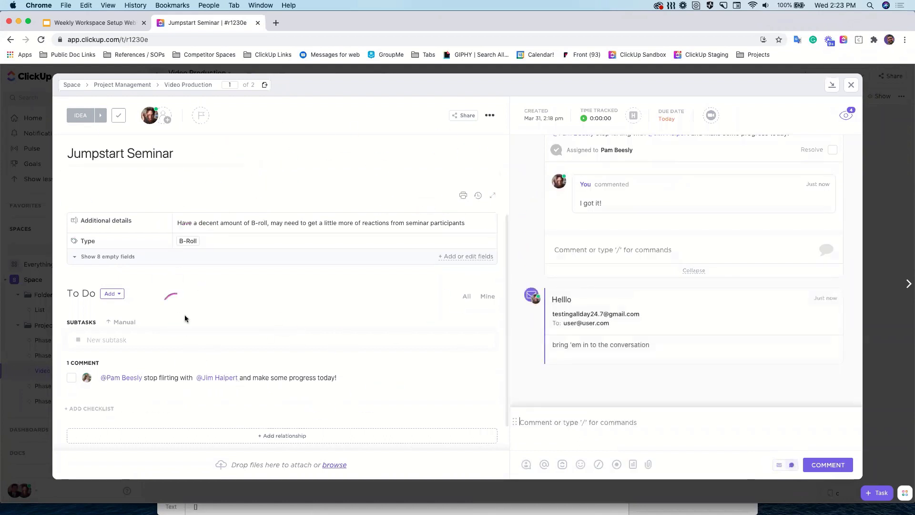
mouse_move(610, 312)
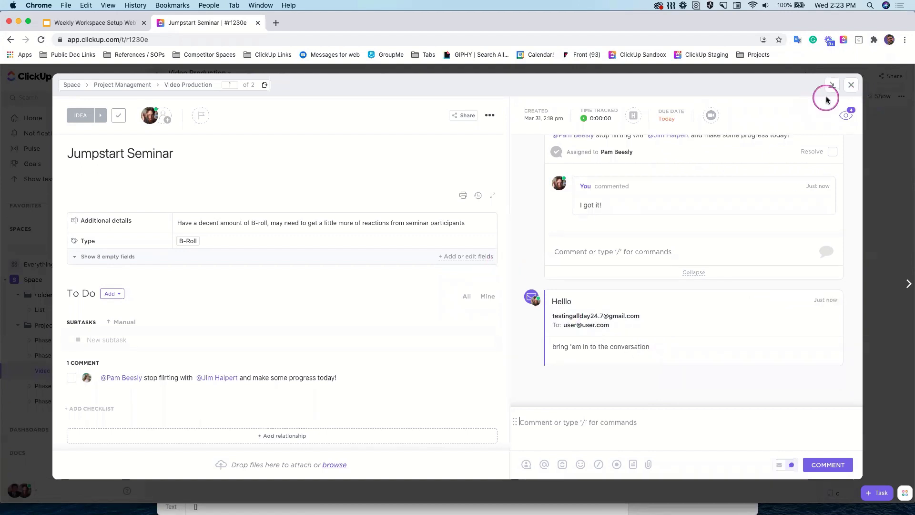
click(850, 87)
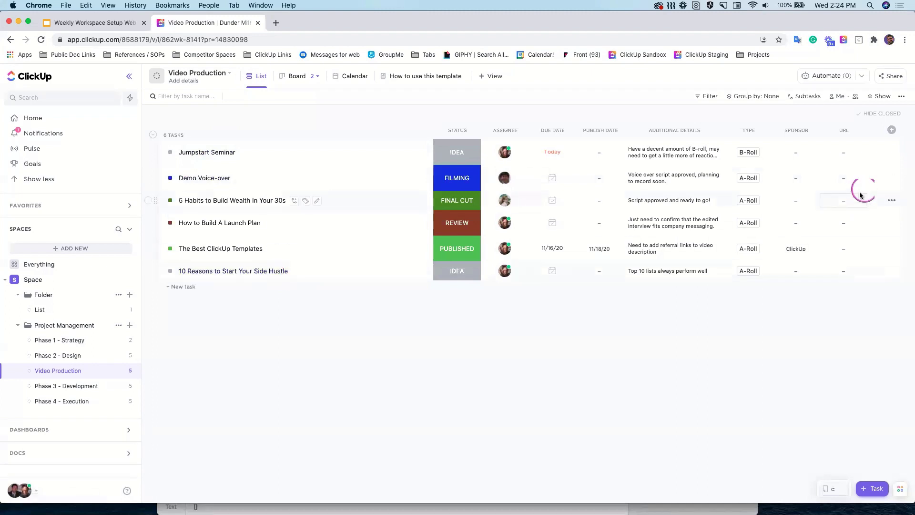
Step: Show the existing Review field as a column in the Video Production list and set it to In progress for Jumpstart Seminar
click(890, 130)
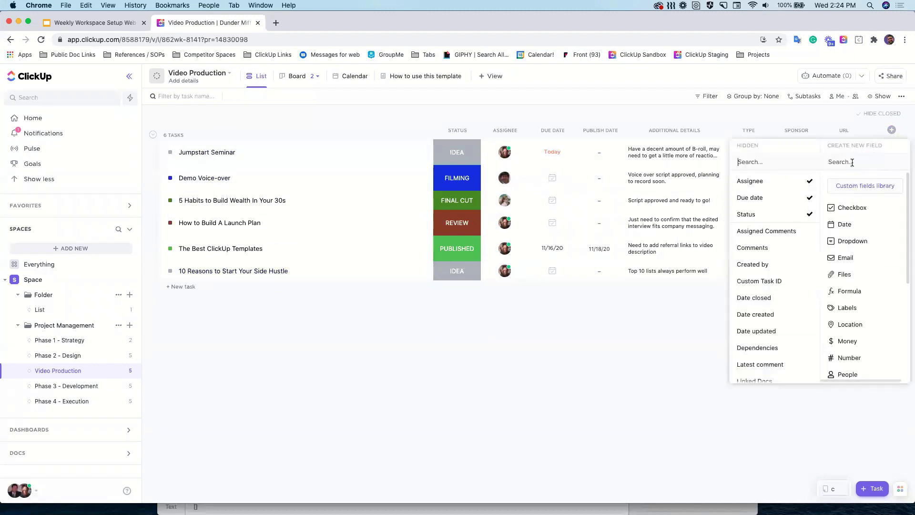
scroll(853, 309, down, 2)
scroll(855, 313, down, 4)
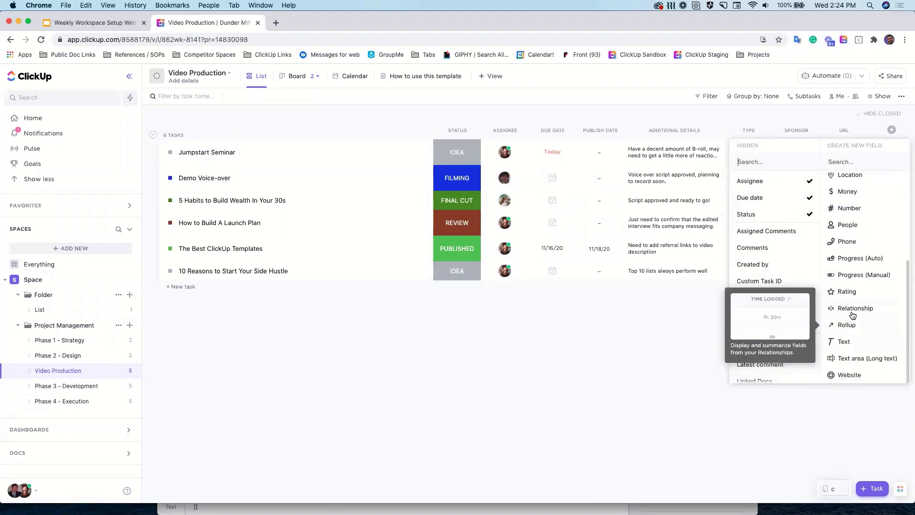
scroll(852, 309, up, 3)
scroll(850, 311, up, 3)
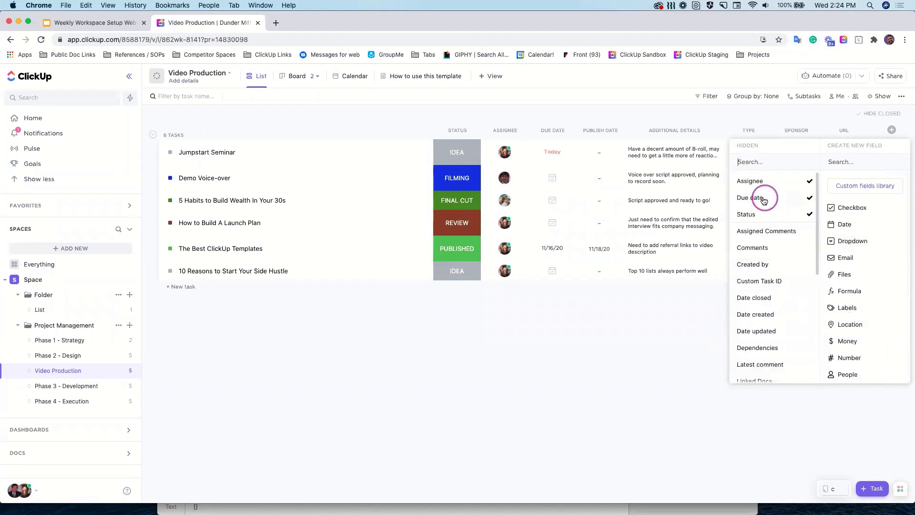
scroll(758, 290, down, 5)
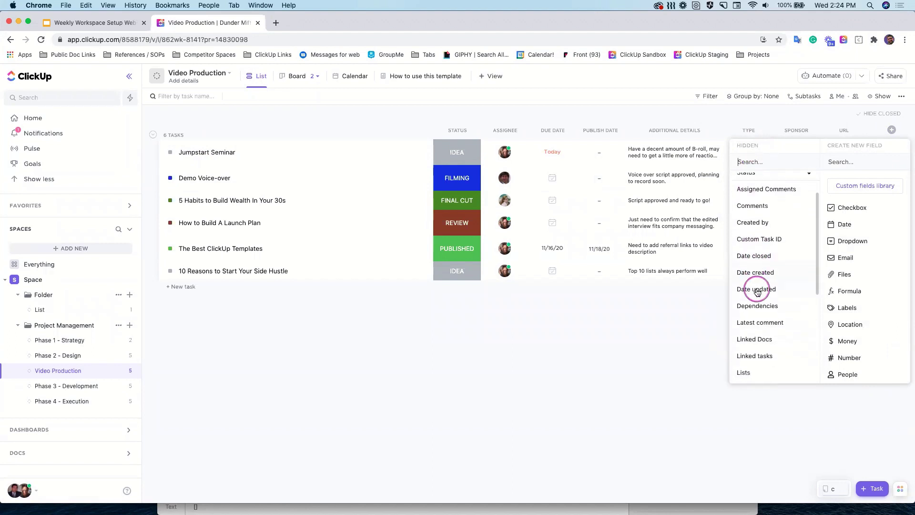
scroll(758, 293, down, 2)
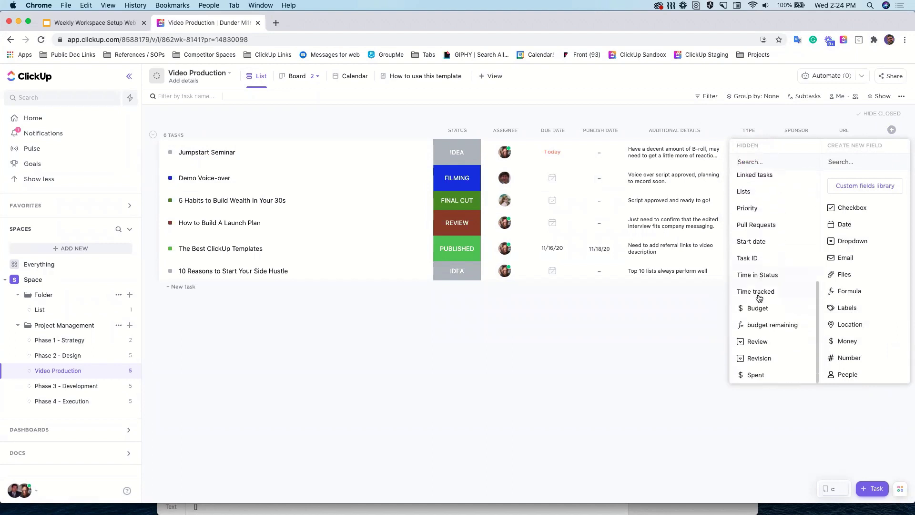
click(757, 341)
click(662, 380)
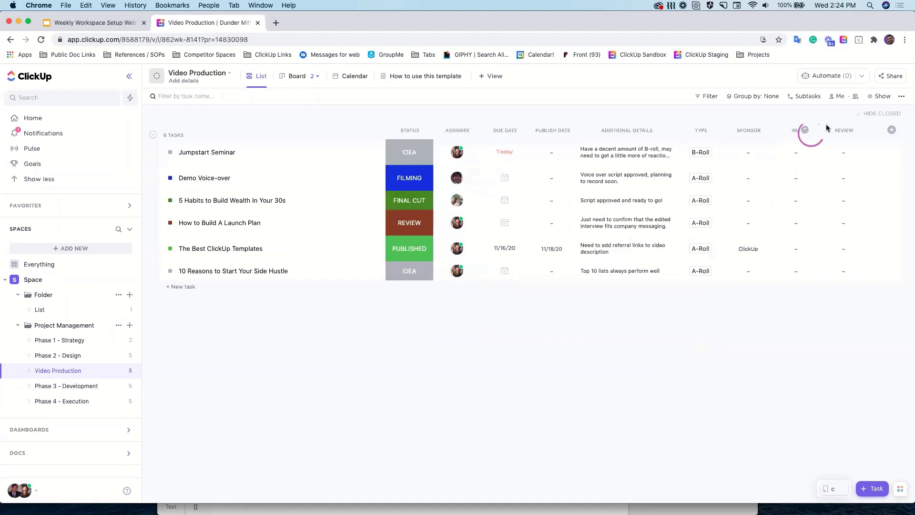
click(843, 152)
click(850, 252)
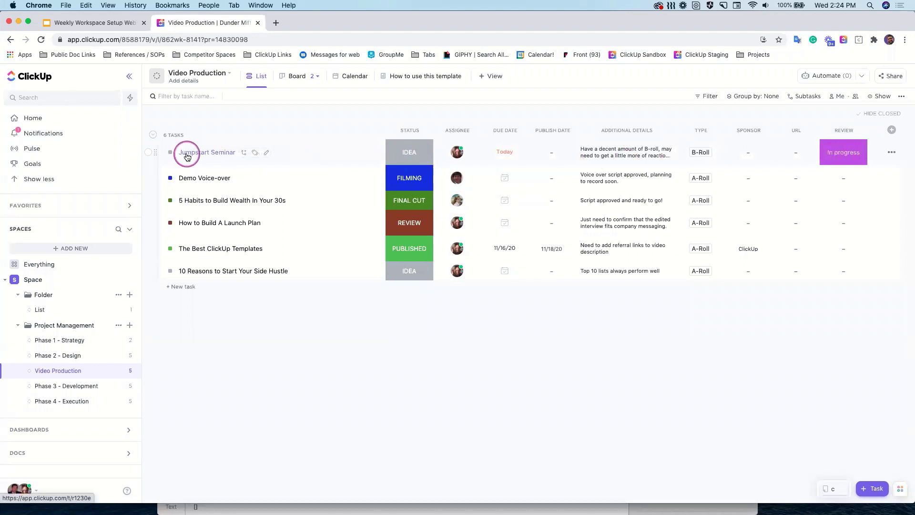
Step: Group the Video Production list's tasks by status
click(763, 101)
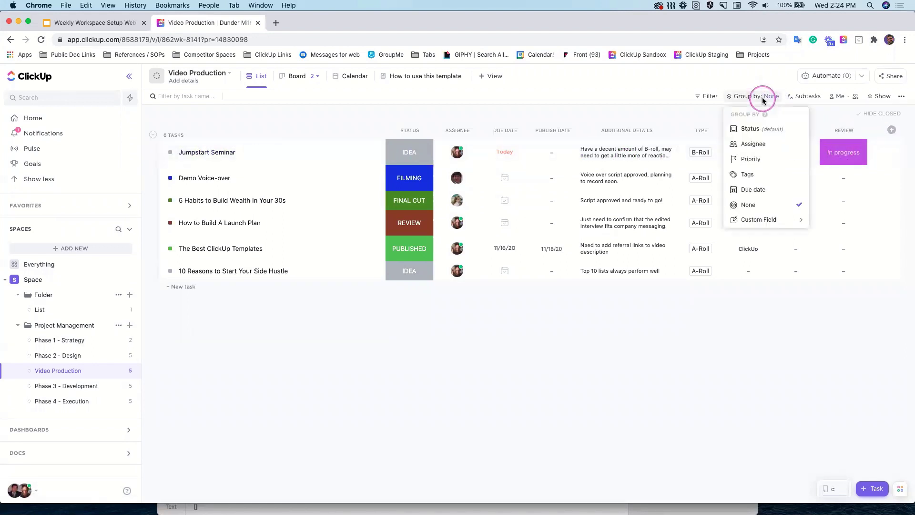
click(750, 129)
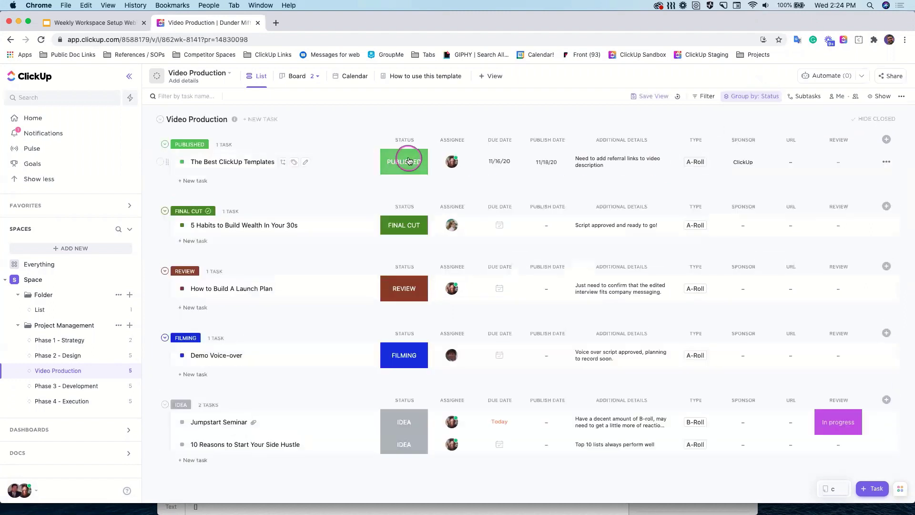
scroll(261, 313, down, 2)
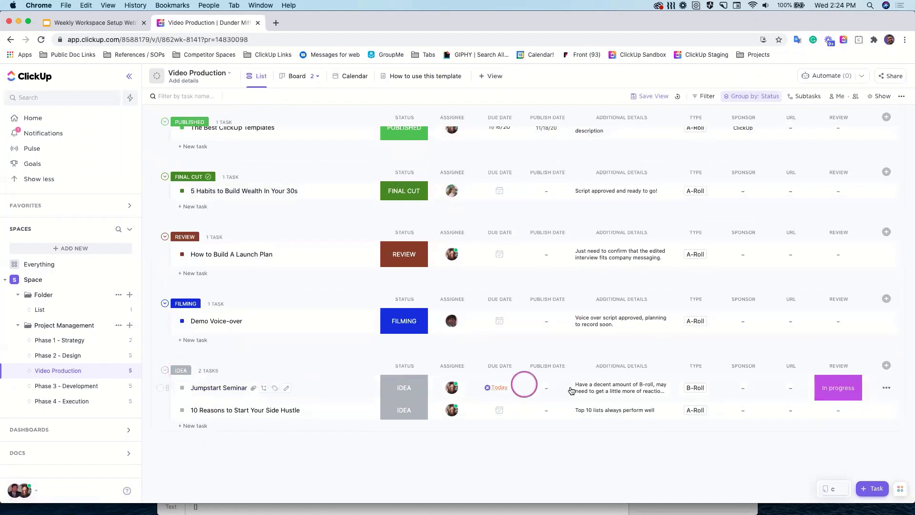
Step: Examine the Review field's dropdown options and its editable name, option labels and colors, leaving Jumpstart Seminar at In progress
click(841, 390)
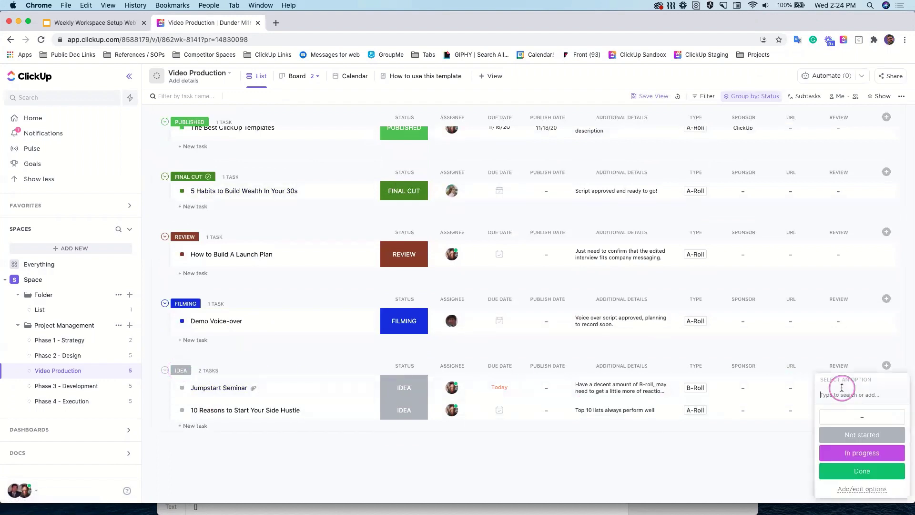
click(861, 453)
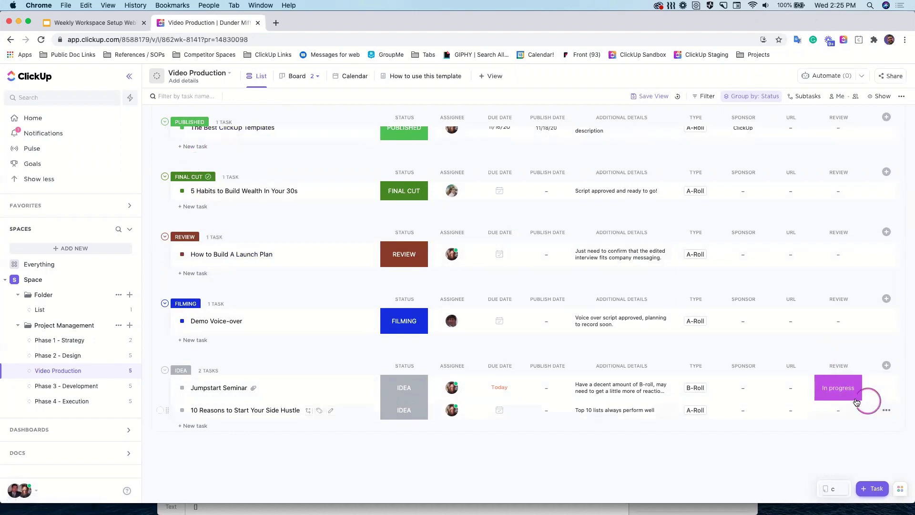
click(836, 392)
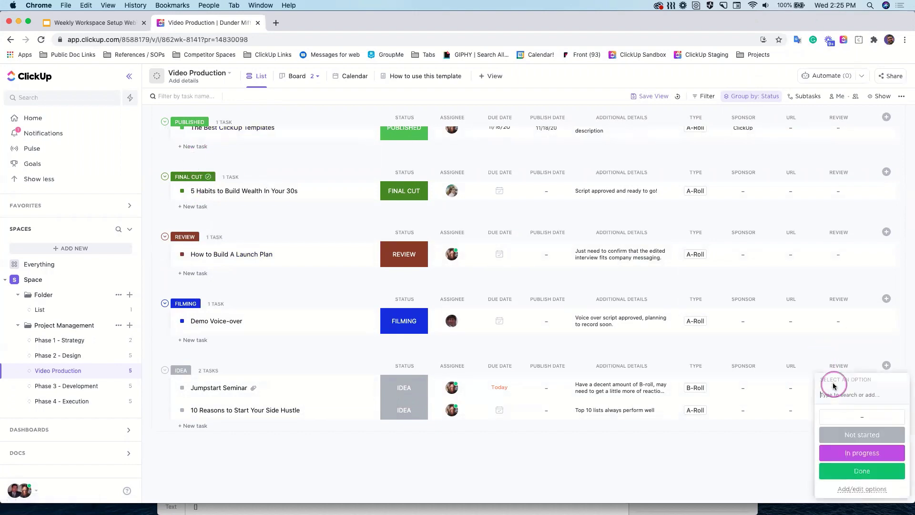
click(860, 488)
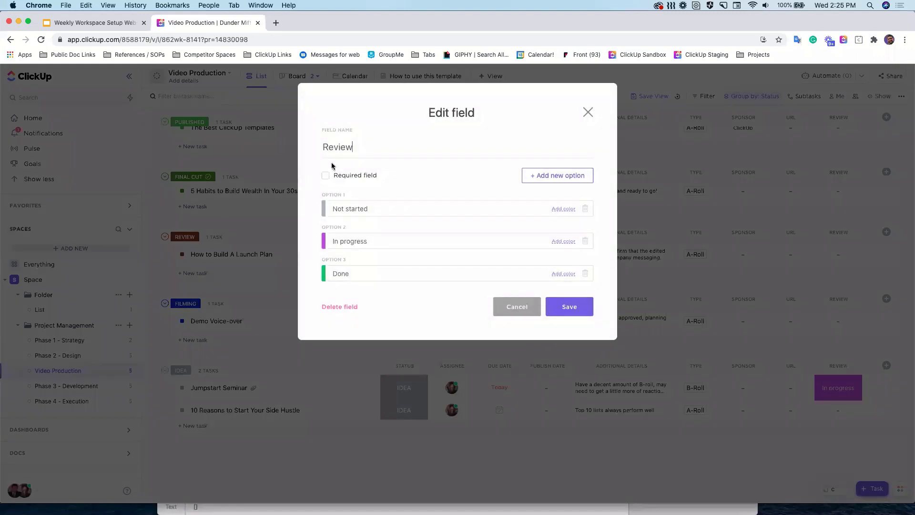
click(353, 149)
drag(354, 149, 317, 153)
click(363, 210)
click(359, 244)
click(558, 274)
click(569, 289)
click(526, 306)
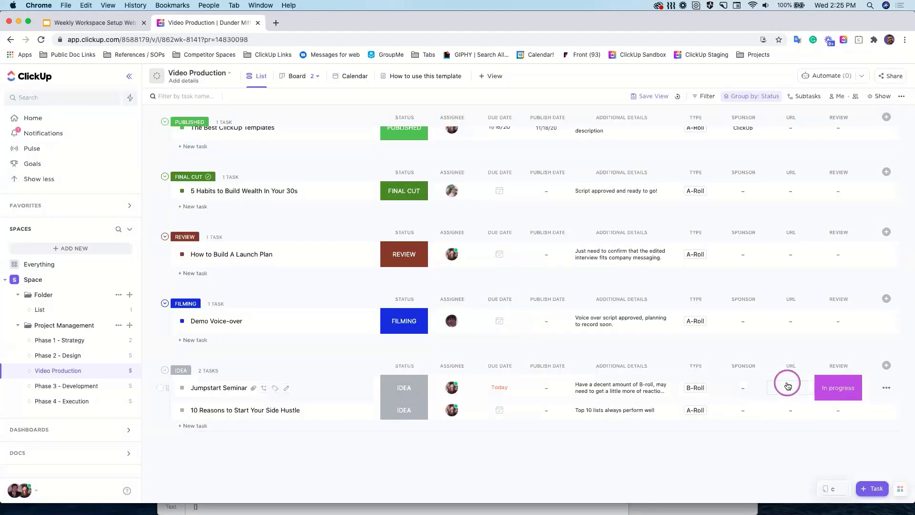
Step: Group the Video Production list's tasks by assignee
scroll(765, 219, up, 1)
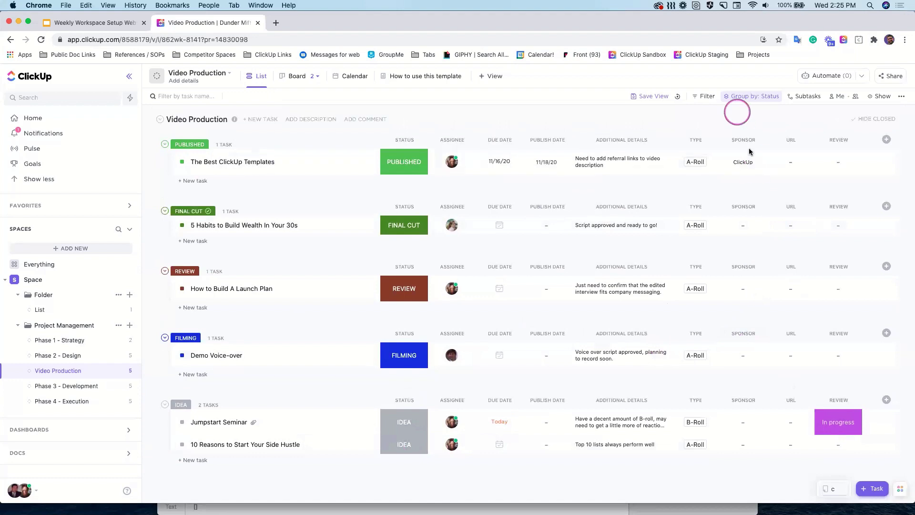
click(747, 99)
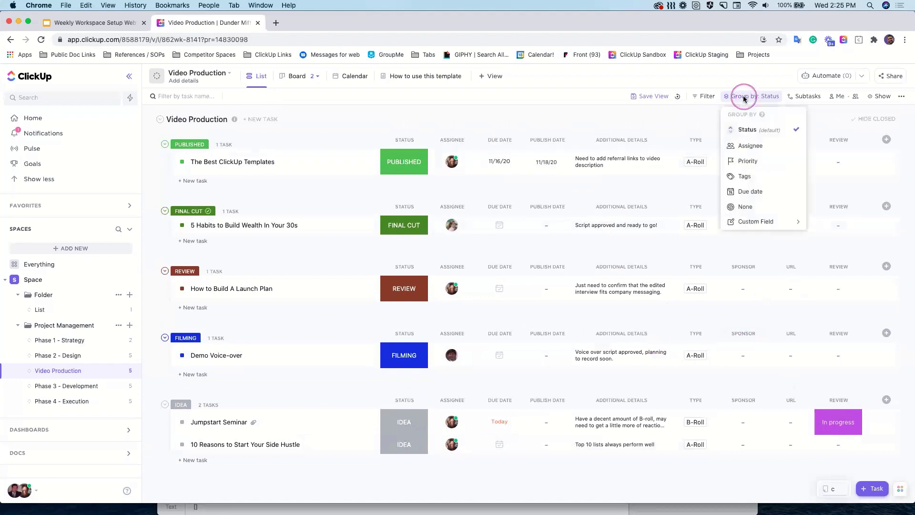
click(750, 145)
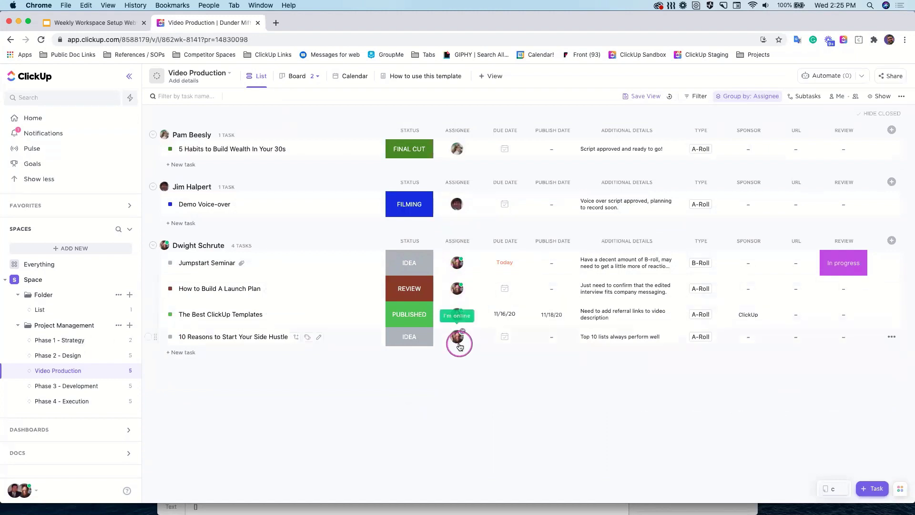
Step: Show the Priority field as a column in the Video Production list
click(891, 240)
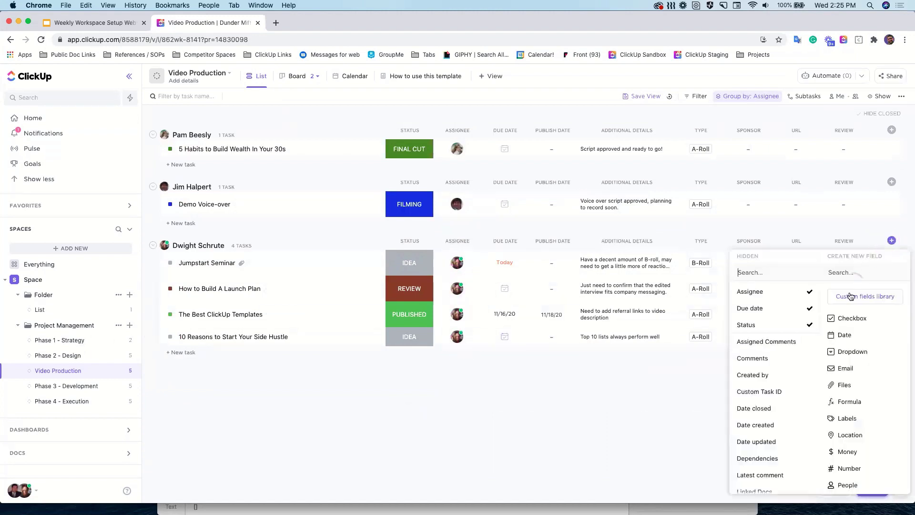
scroll(750, 367, down, 5)
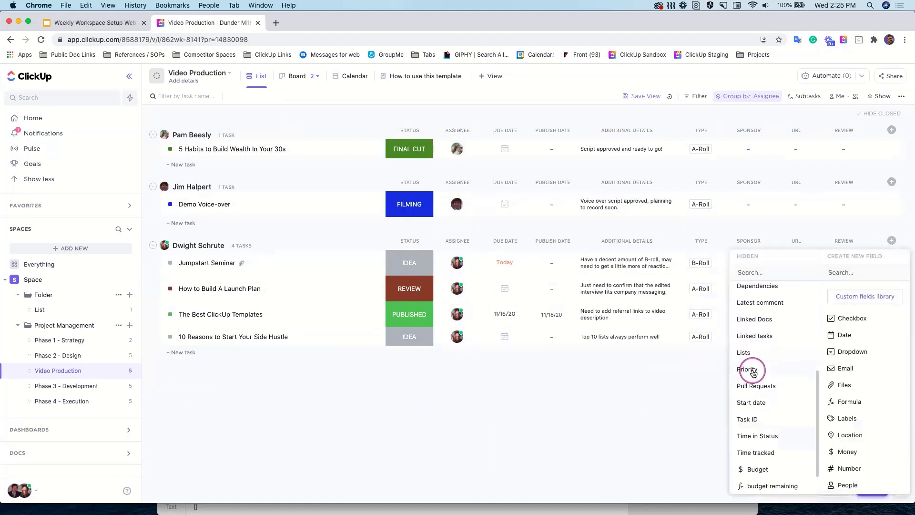
click(753, 372)
click(668, 406)
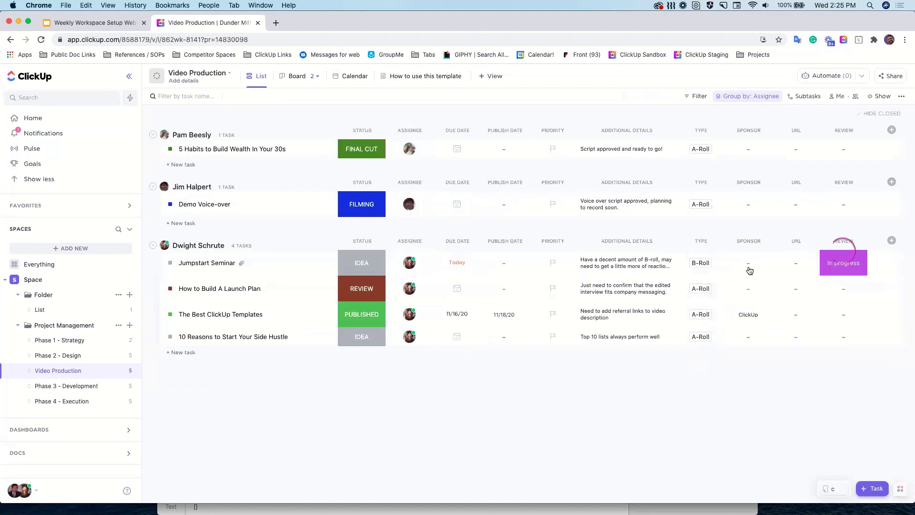
Step: Set the priority of 5 Habits to Build Wealth In Your 30s and Jumpstart Seminar to High, and Demo Voice-over to Low
click(551, 149)
click(560, 189)
click(550, 203)
click(573, 281)
click(552, 262)
click(573, 304)
Step: Set the priority of How to Build A Launch Plan and 10 Reasons to Start Your Side Hustle to Urgent, and The Best ClickUp Templates to High
click(552, 288)
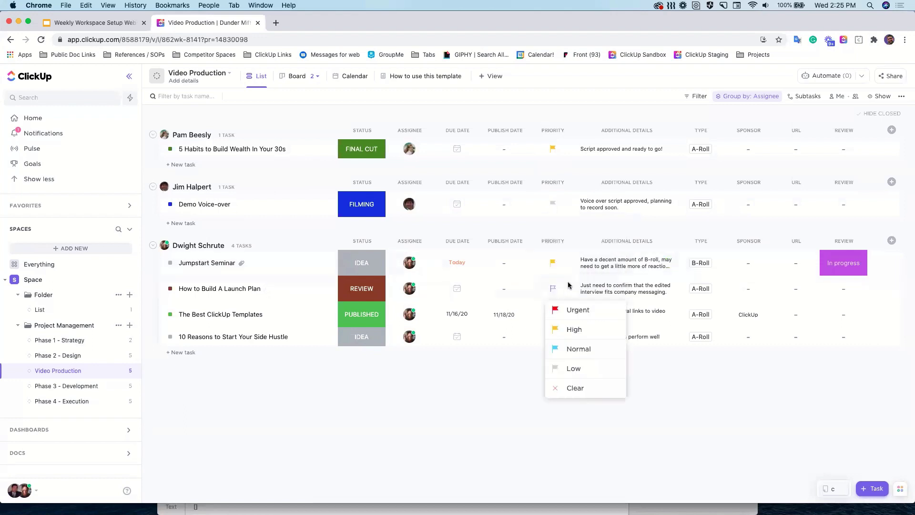
click(572, 313)
click(553, 314)
click(574, 353)
click(553, 336)
click(582, 360)
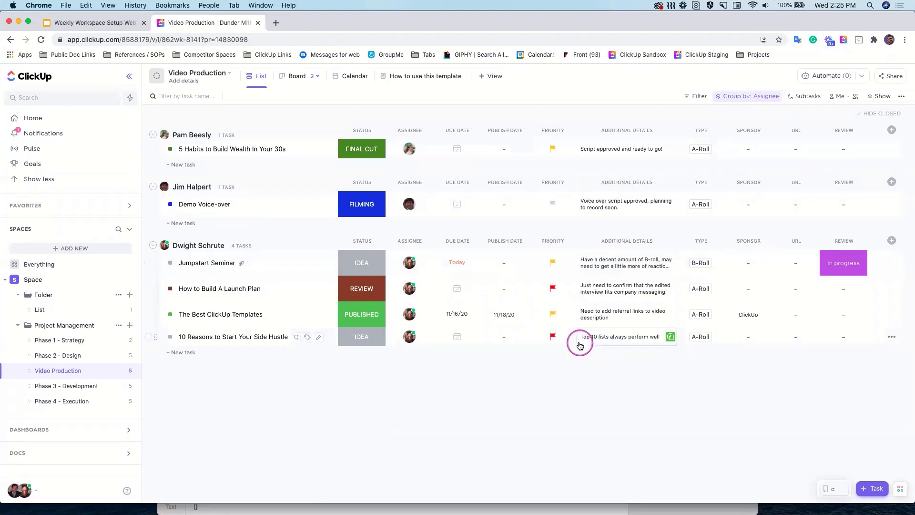
Step: Sort the Video Production tasks by priority within their assignee groups, with the most urgent first
click(550, 242)
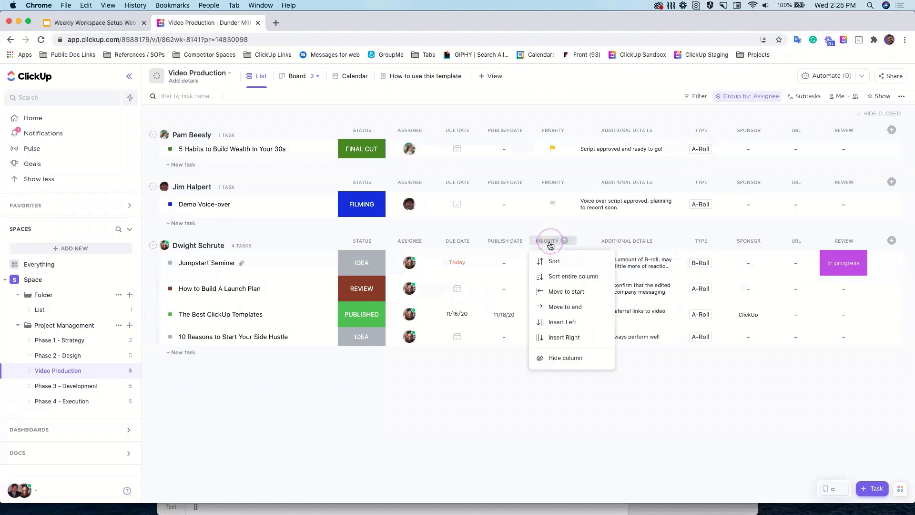
click(558, 265)
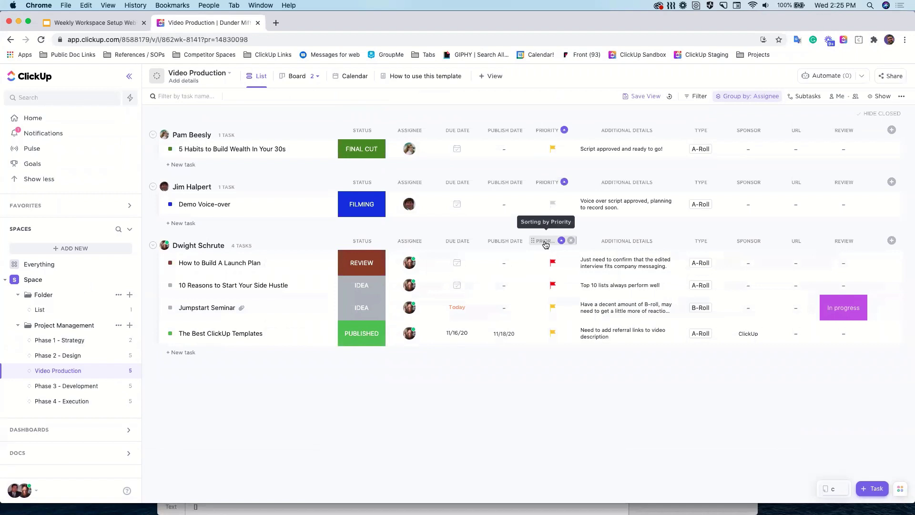
drag(503, 244, 540, 244)
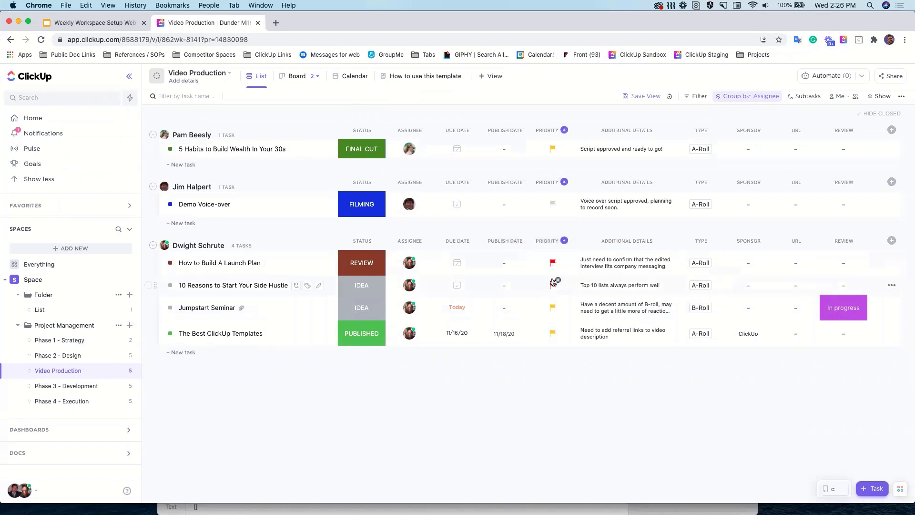
Step: Set the due date of How to Build A Launch Plan to today and of 10 Reasons to Start Your Side Hustle to Saturday
drag(460, 249, 457, 262)
click(456, 262)
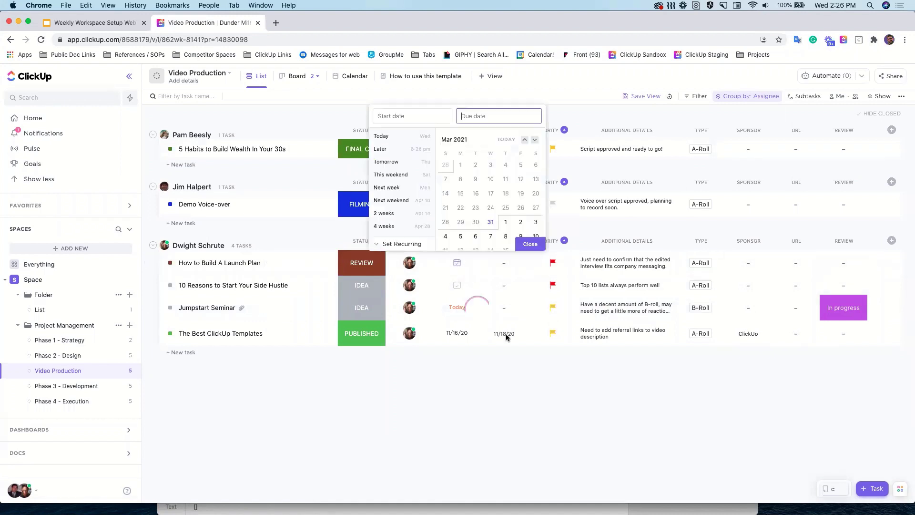
click(491, 221)
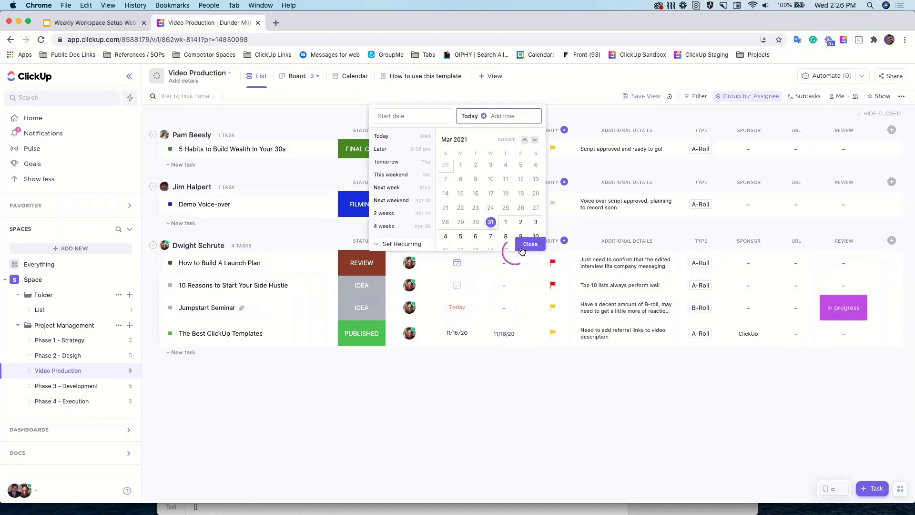
click(526, 244)
click(456, 285)
click(535, 244)
click(530, 267)
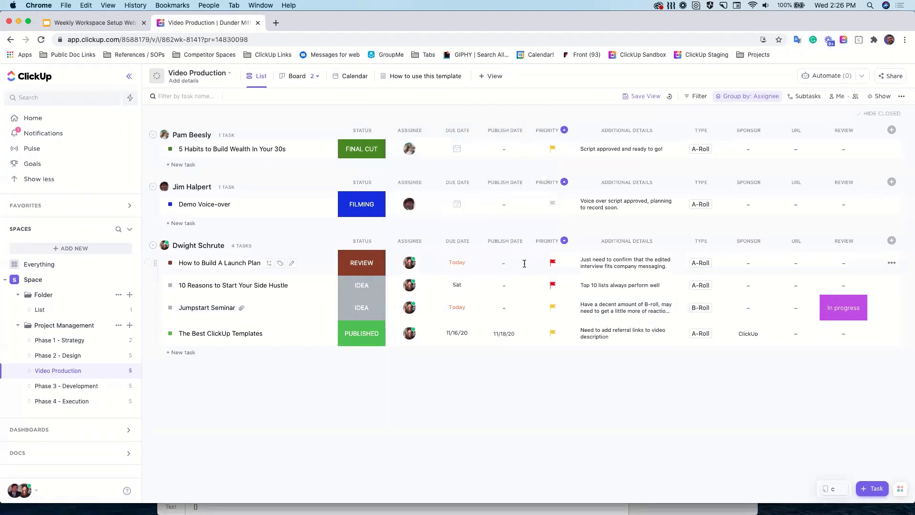
Step: Add due date as the second sort level after priority, ordered from earliest to latest
click(470, 241)
click(481, 262)
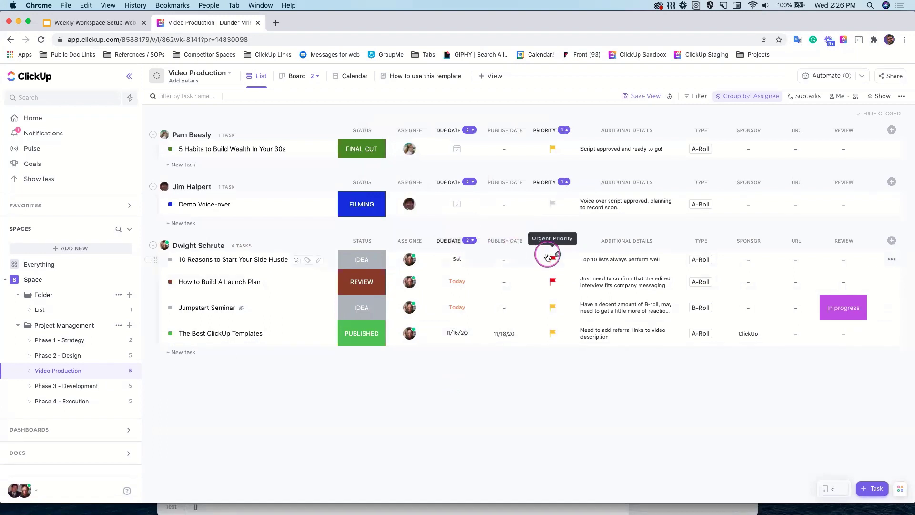
click(462, 241)
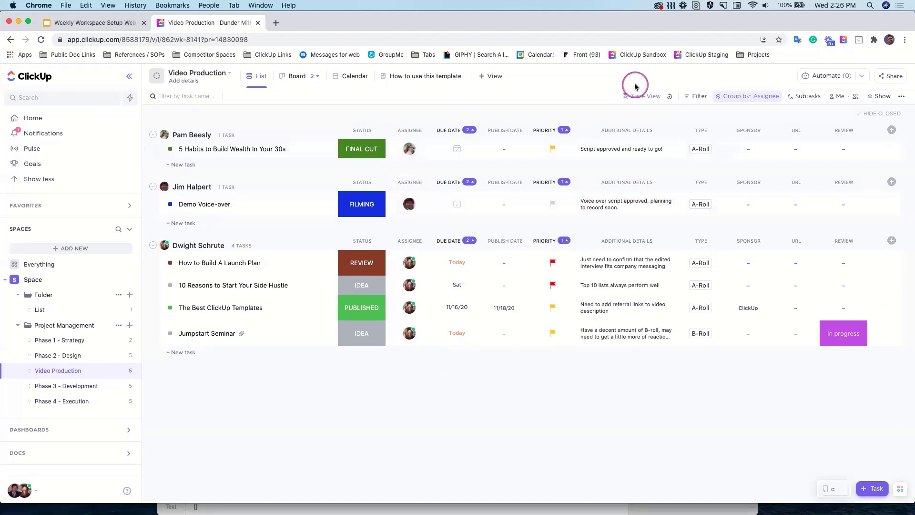
Step: Filter the Video Production list to tasks whose assignee is the signed-in user
click(698, 98)
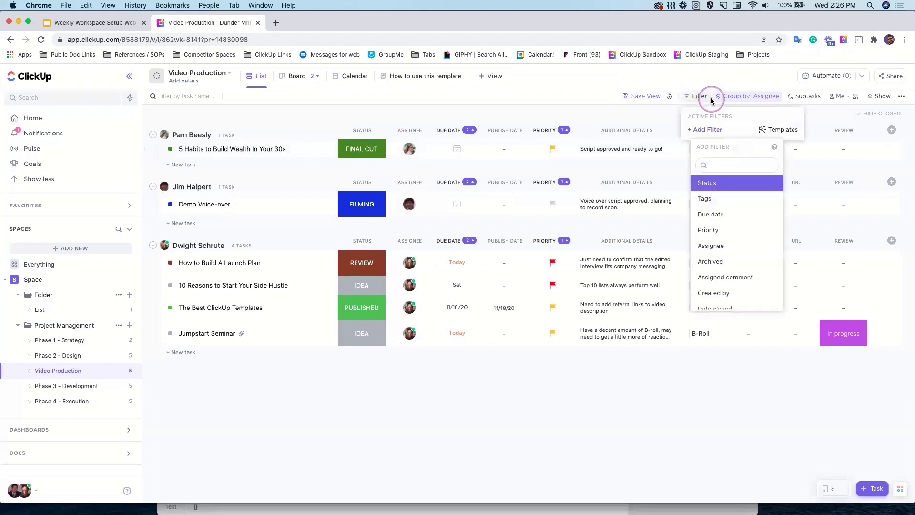
click(725, 239)
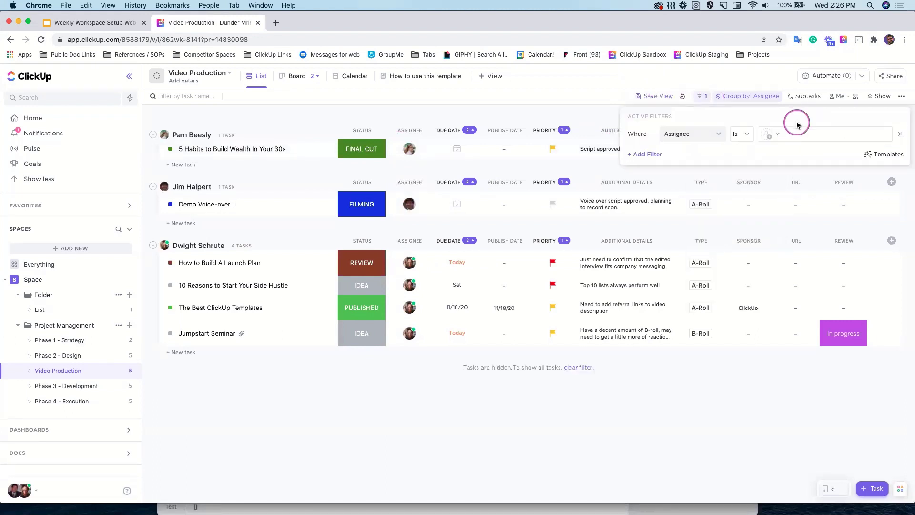
click(761, 138)
click(786, 211)
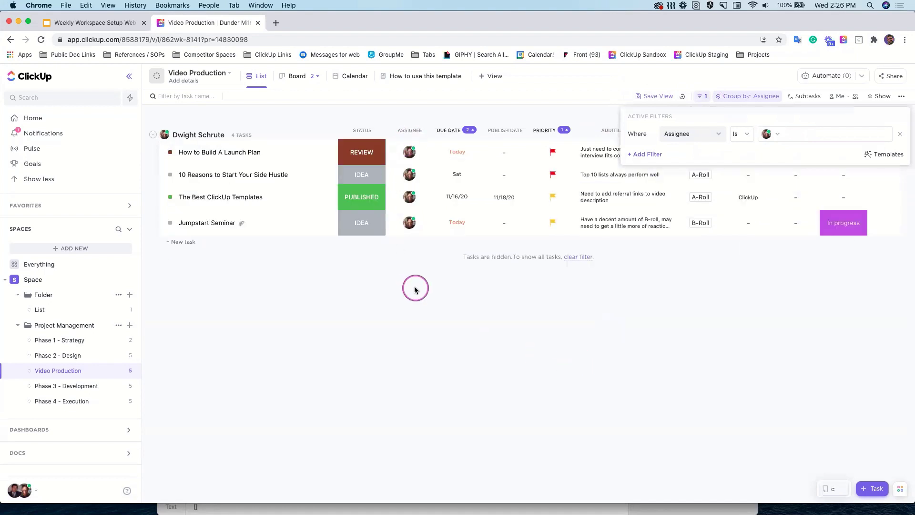
click(428, 291)
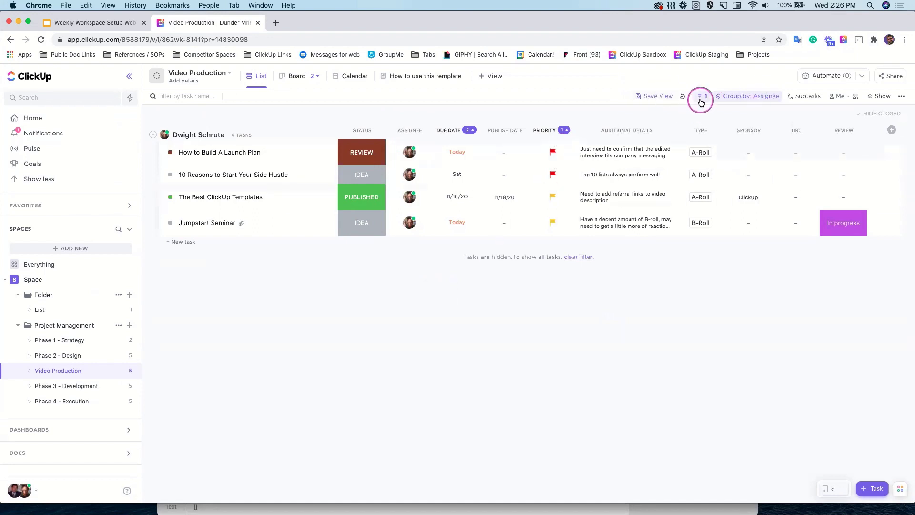
Step: Turn on Autosave view for the Video Production List view
click(654, 99)
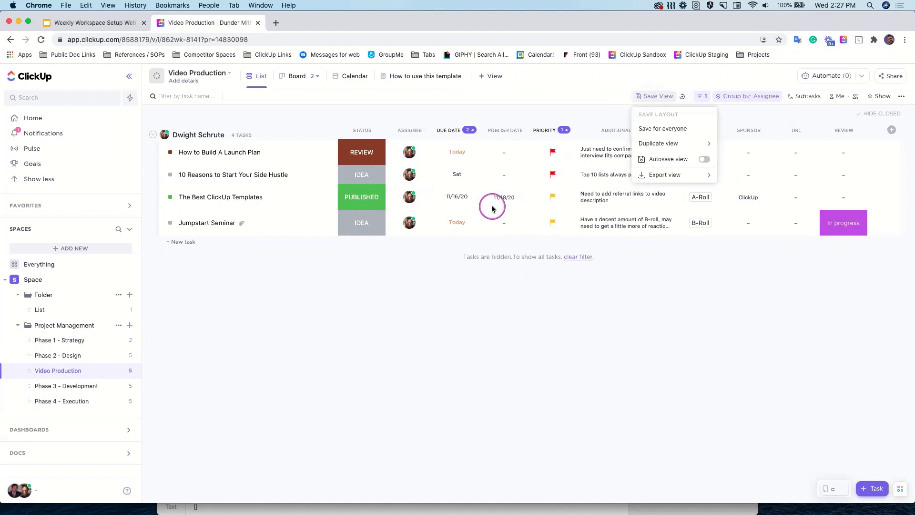
click(704, 161)
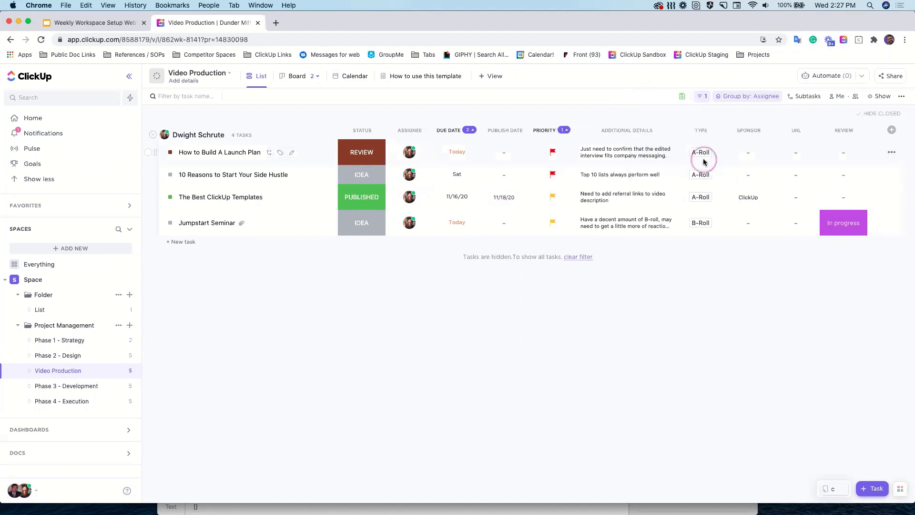
click(681, 97)
click(593, 111)
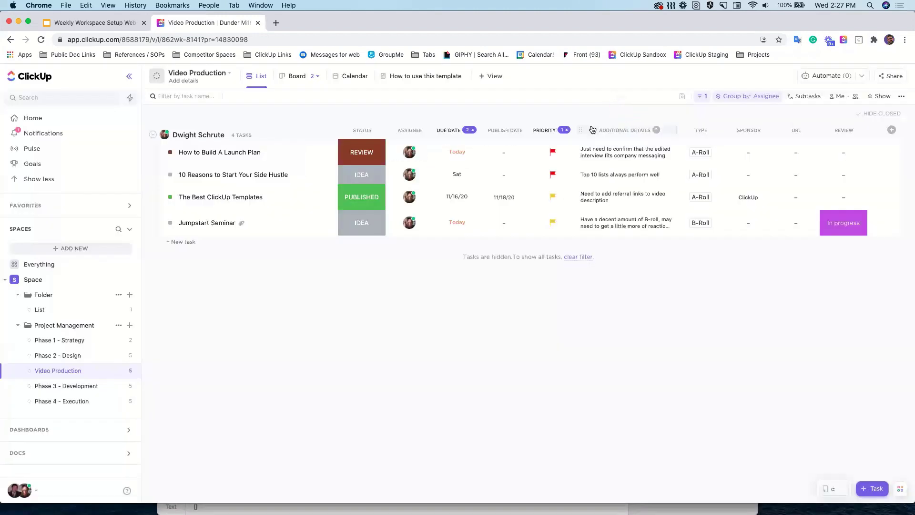
click(394, 162)
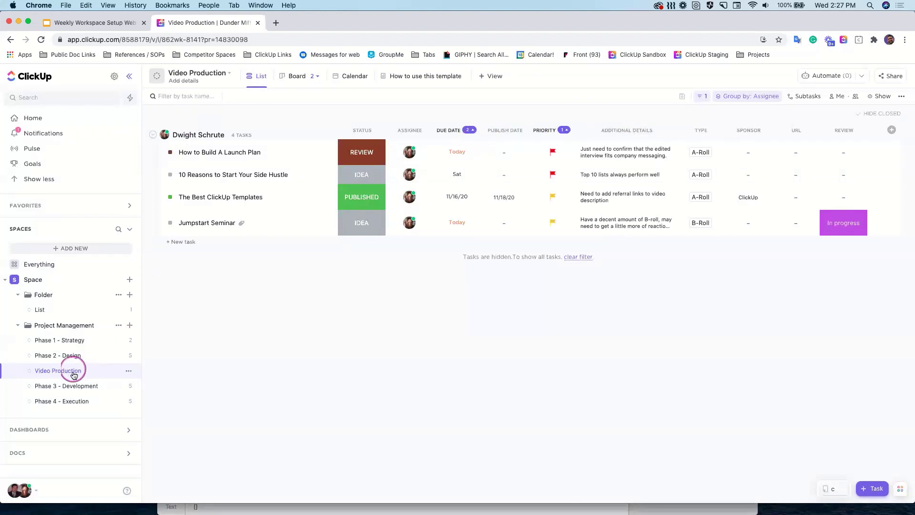
click(254, 78)
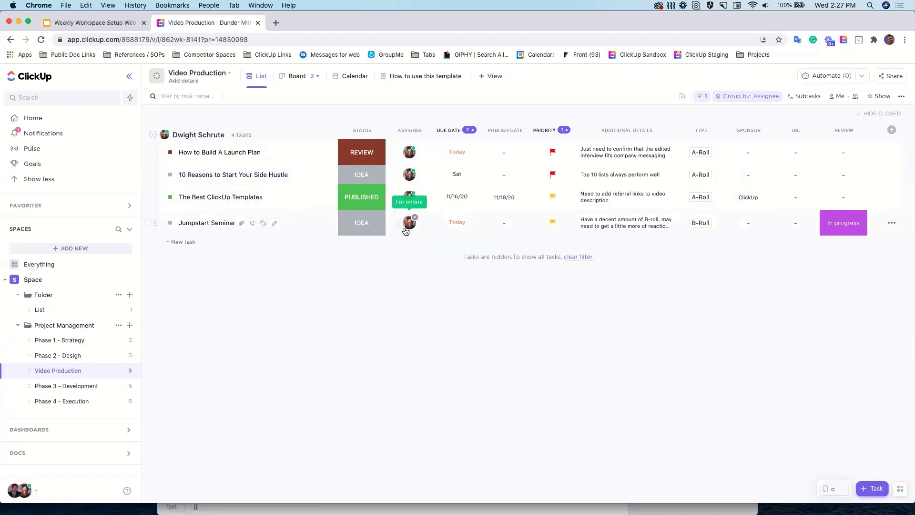
Step: Remove the assignee filter from the Video Production list
click(702, 96)
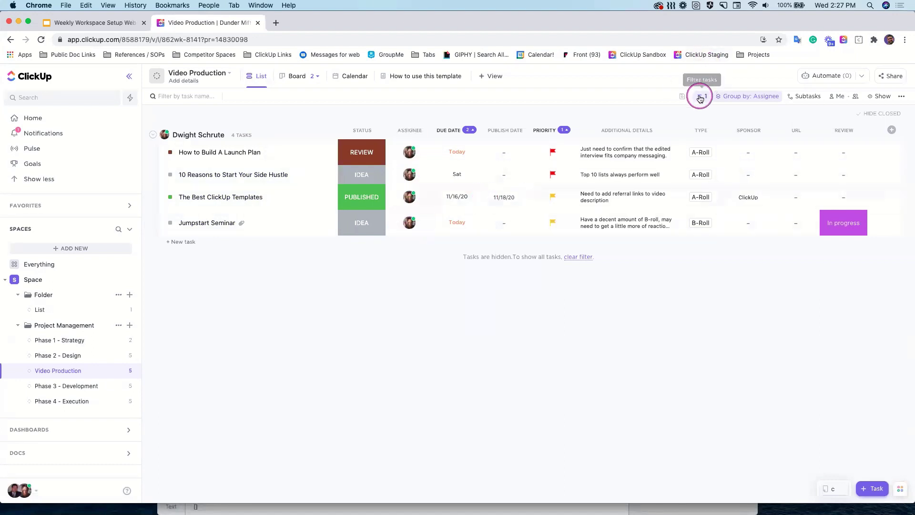
click(901, 137)
click(847, 301)
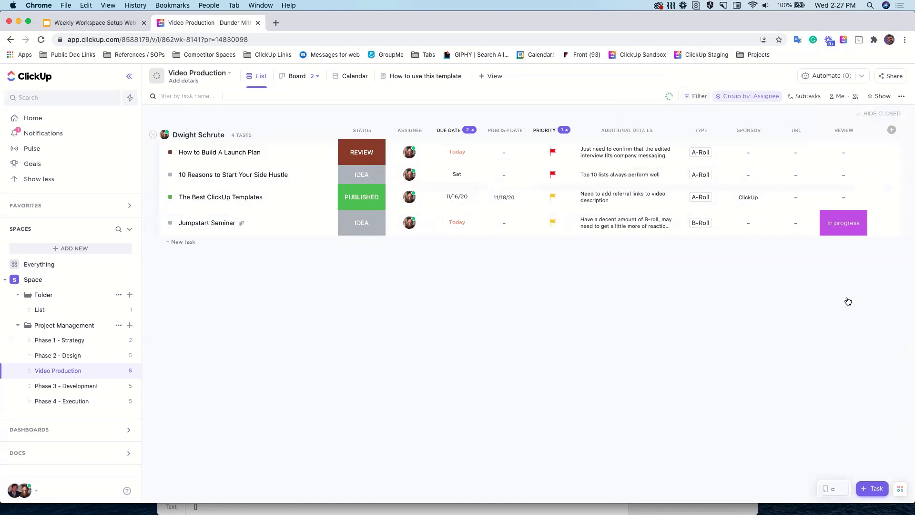
Step: Turn on Me mode and check the assignee preset on a new task row, discarding the row without saving
click(839, 98)
click(659, 181)
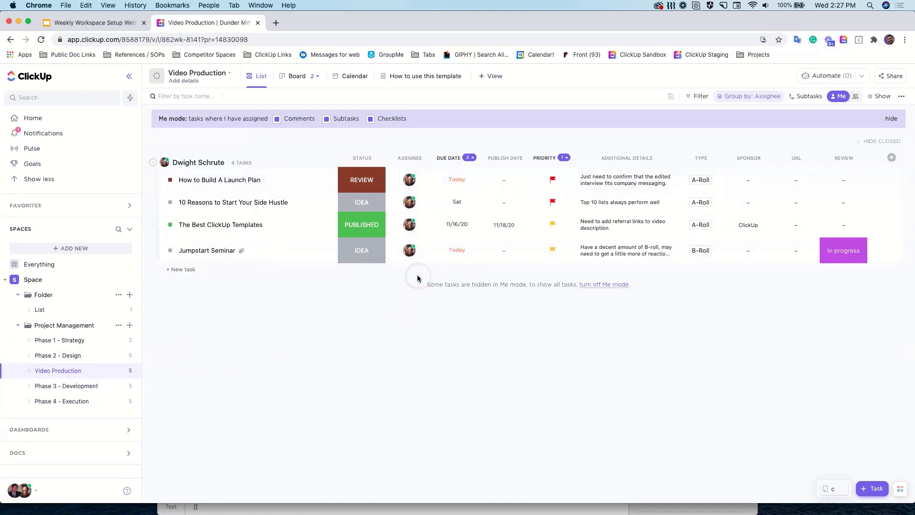
click(186, 270)
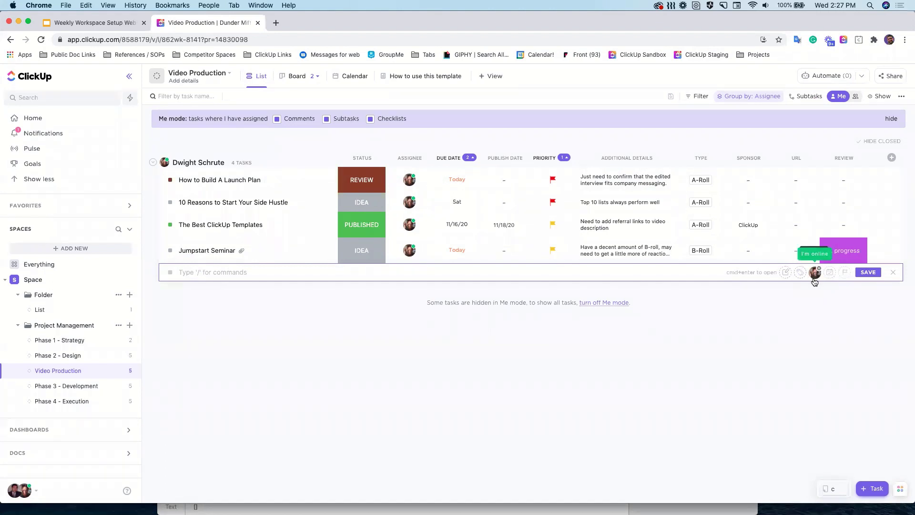
click(650, 346)
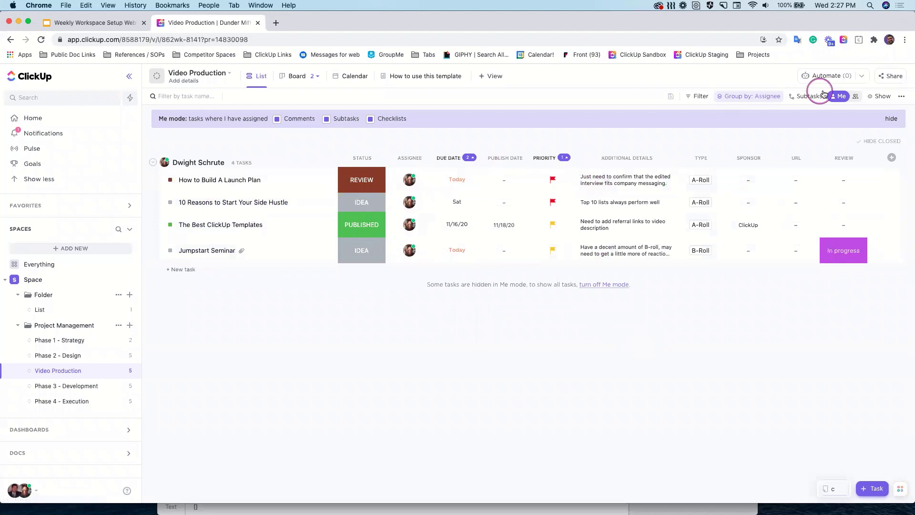
Step: Group the Video Production list by status, and view the tasks across the status columns of the Board view
click(753, 96)
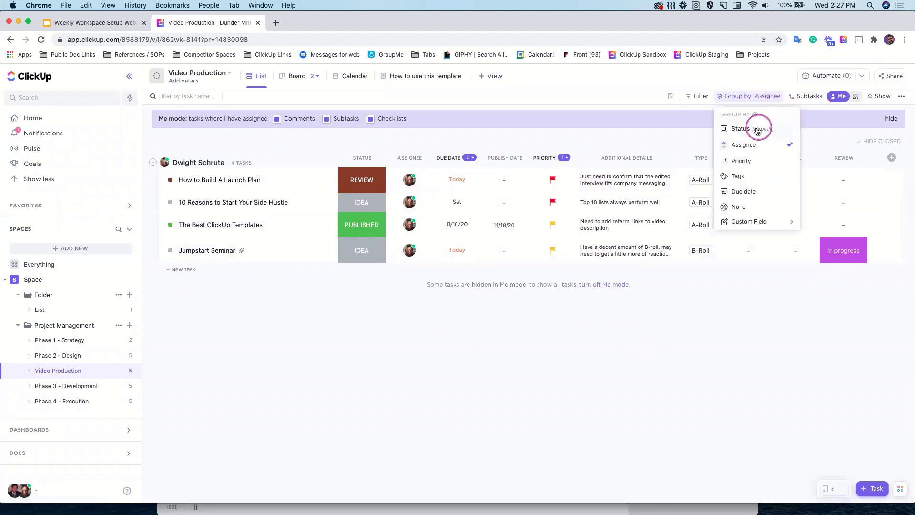
click(739, 128)
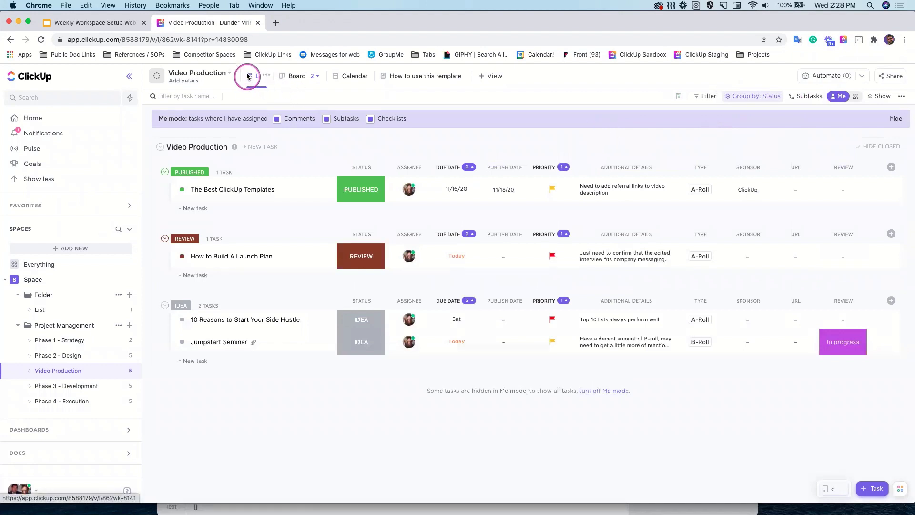
click(290, 77)
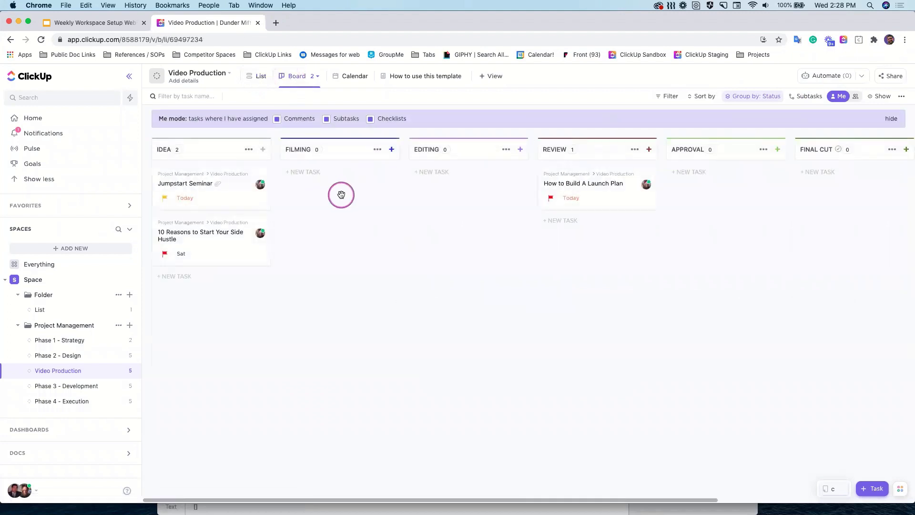
scroll(388, 278, right, 5)
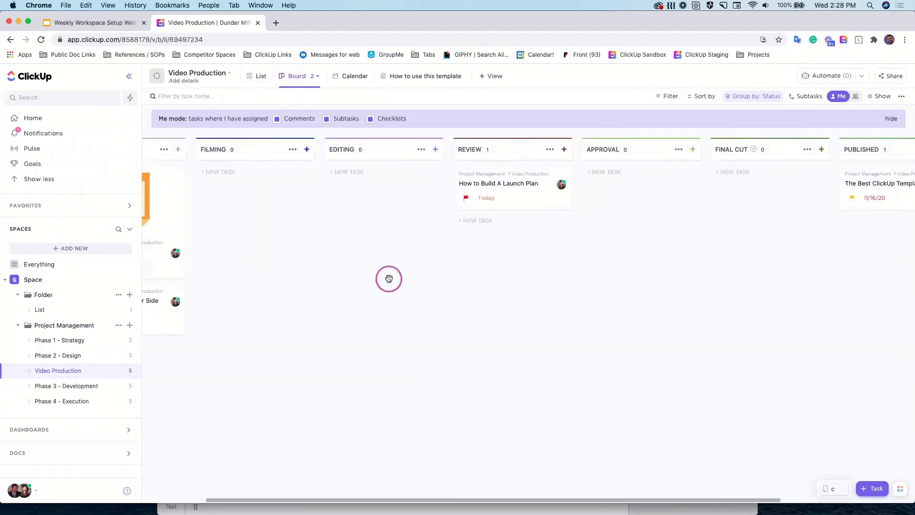
scroll(388, 279, left, 3)
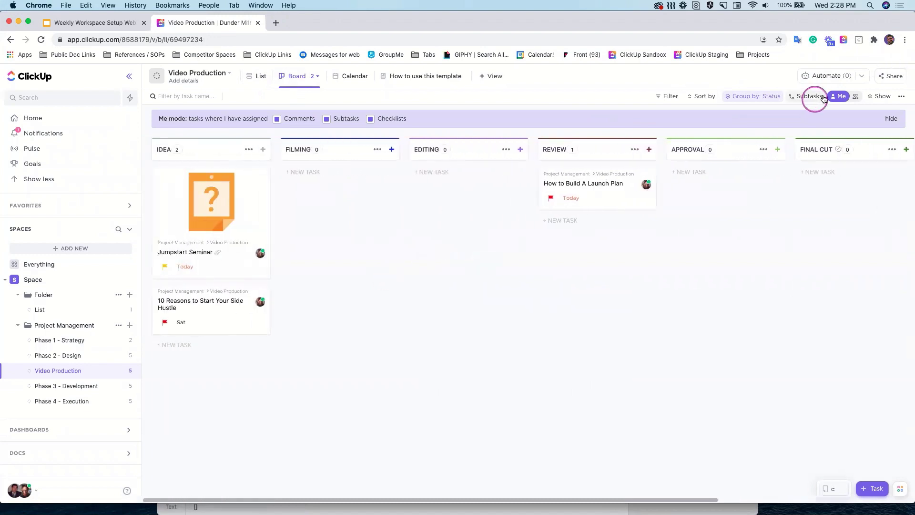
Step: Turn off Me mode on the board and move the 10 Reasons to Start Your Side Hustle card from Idea to Filming
click(844, 97)
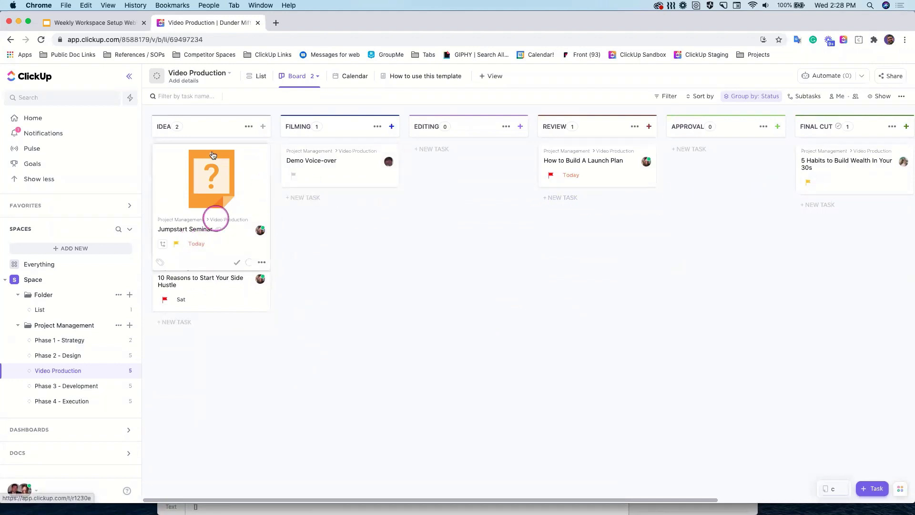
drag(194, 285, 320, 214)
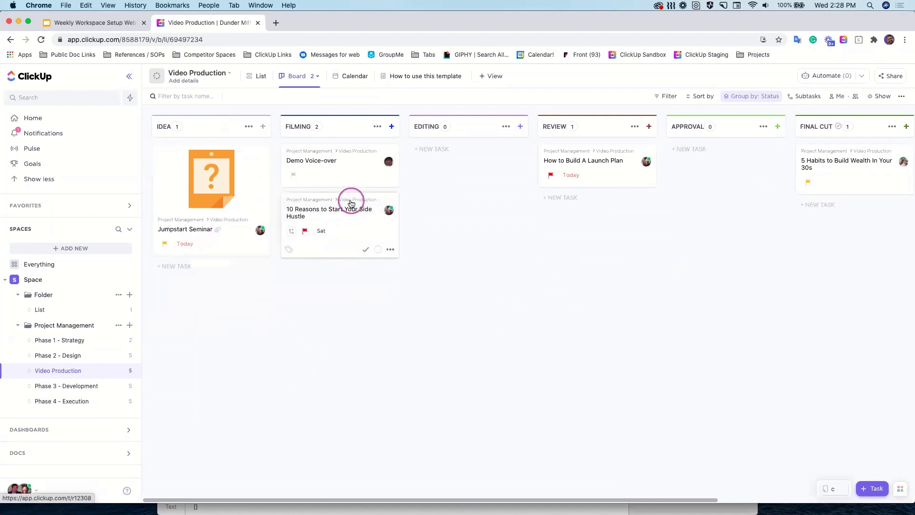
click(320, 216)
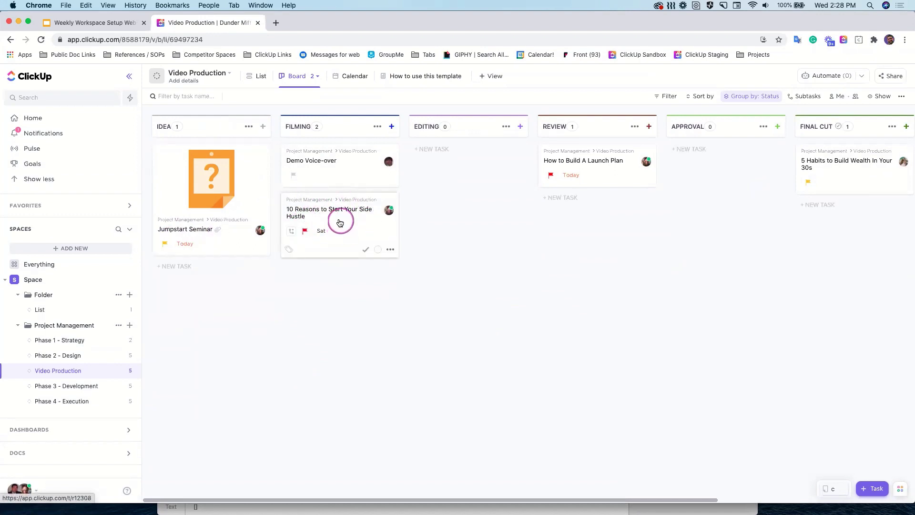
Step: Check the moved 10 Reasons to Start Your Side Hustle task in the List view, and return to the Board view
click(251, 82)
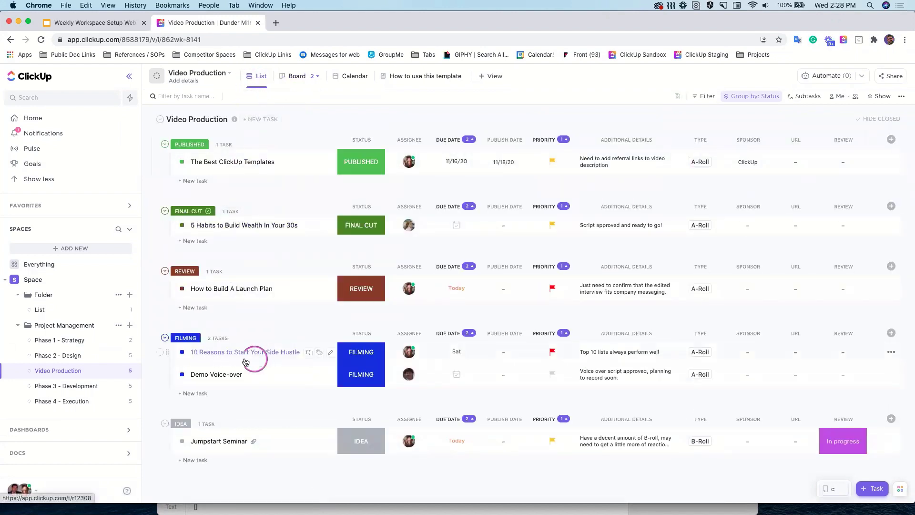
click(298, 77)
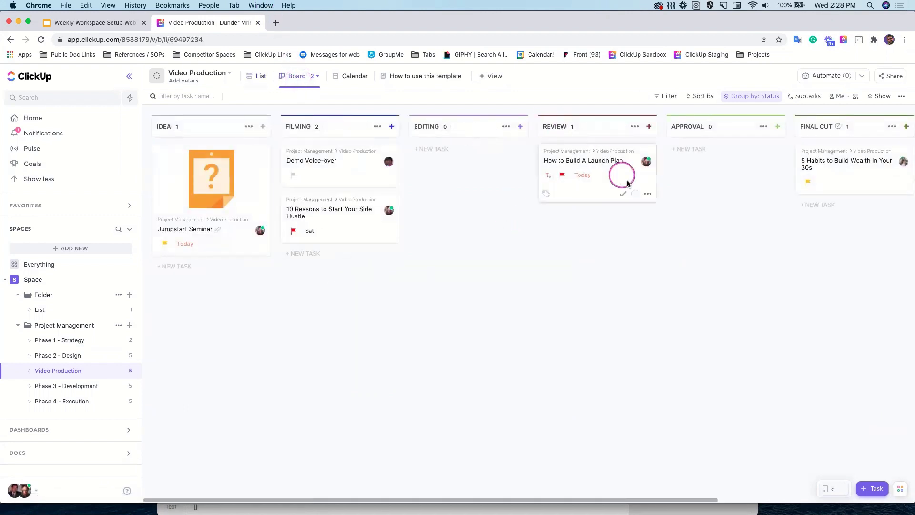
Step: Group the board by assignee and move the How to Build A Launch Plan card to the second assignee's column
click(749, 94)
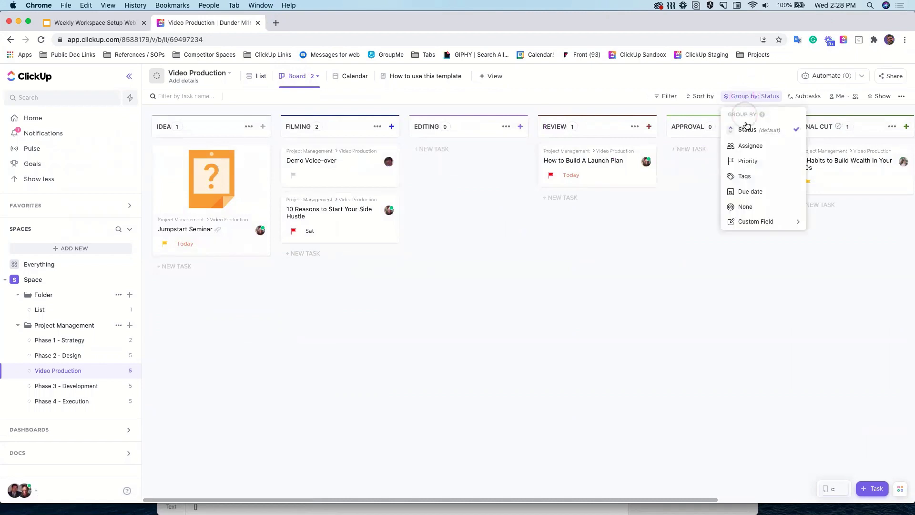
click(749, 144)
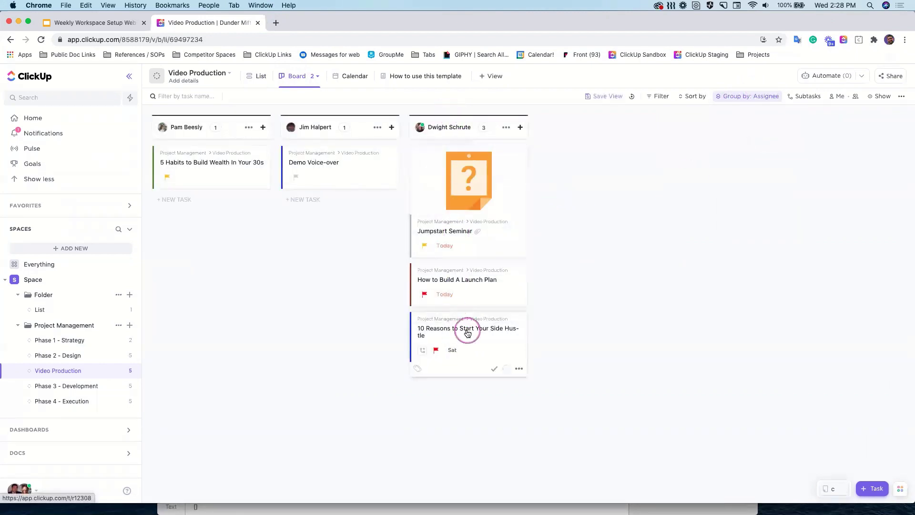
drag(456, 273, 334, 212)
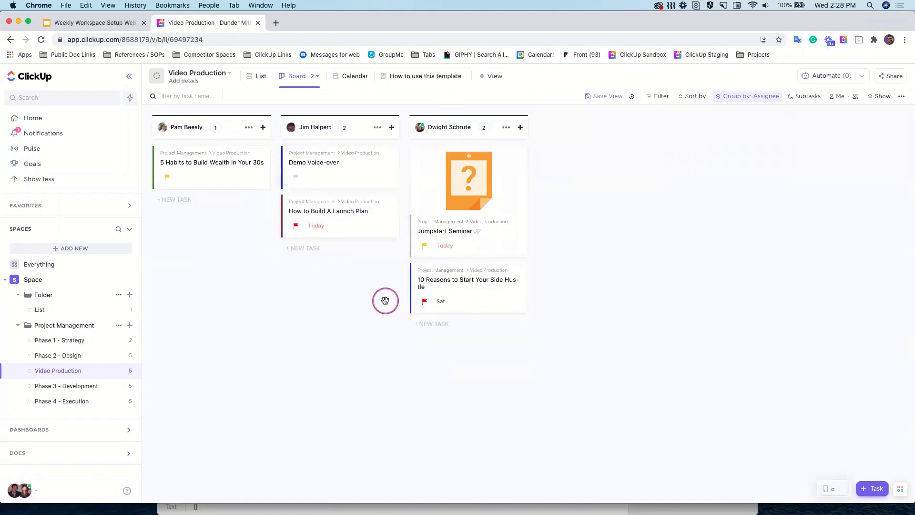
Step: Group the Video Production board by priority to view the cards in their priority columns
click(747, 97)
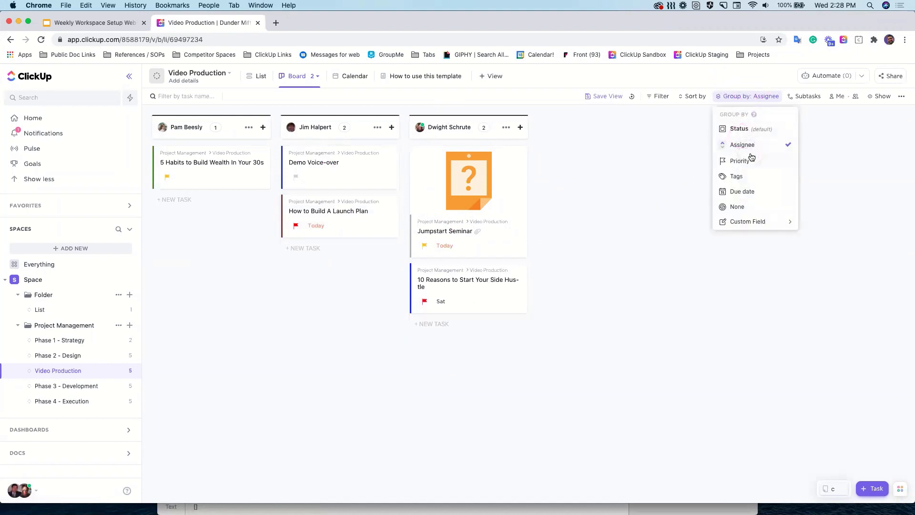
click(750, 159)
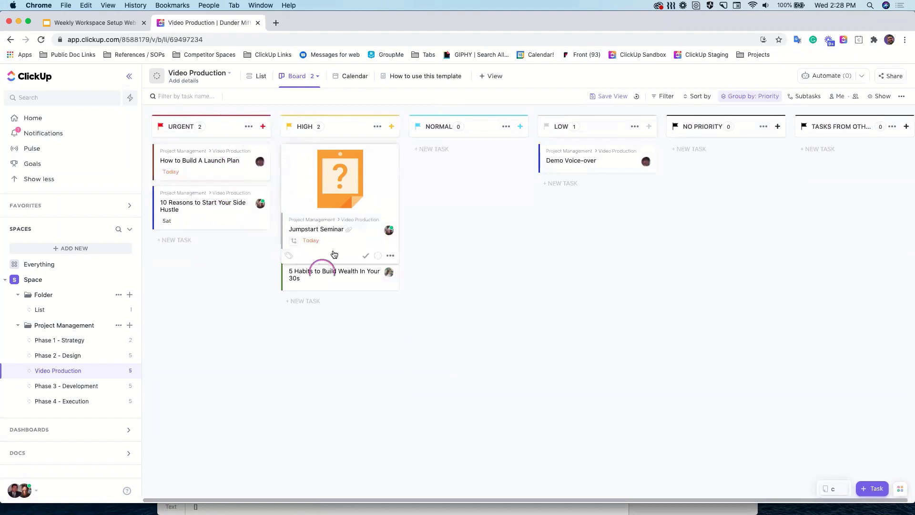
click(337, 238)
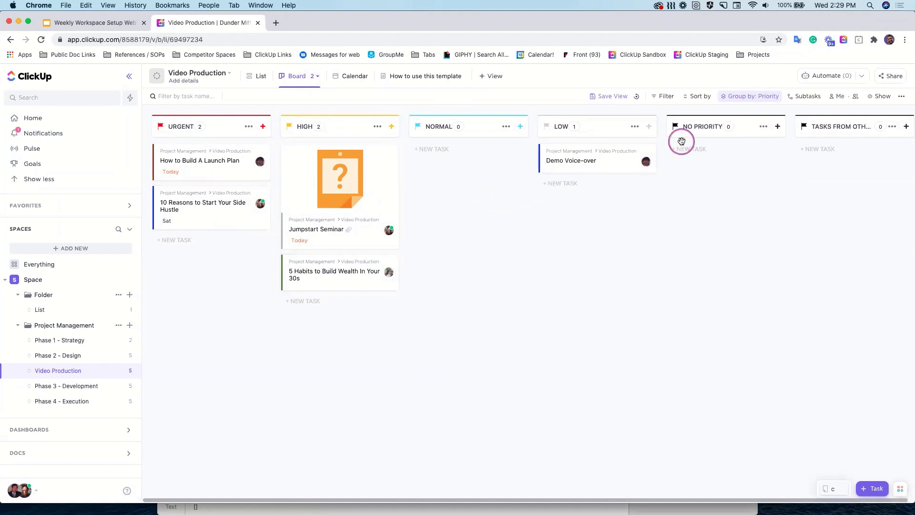
Step: Restore the board's grouping by status and check the tasks in the List view
click(738, 97)
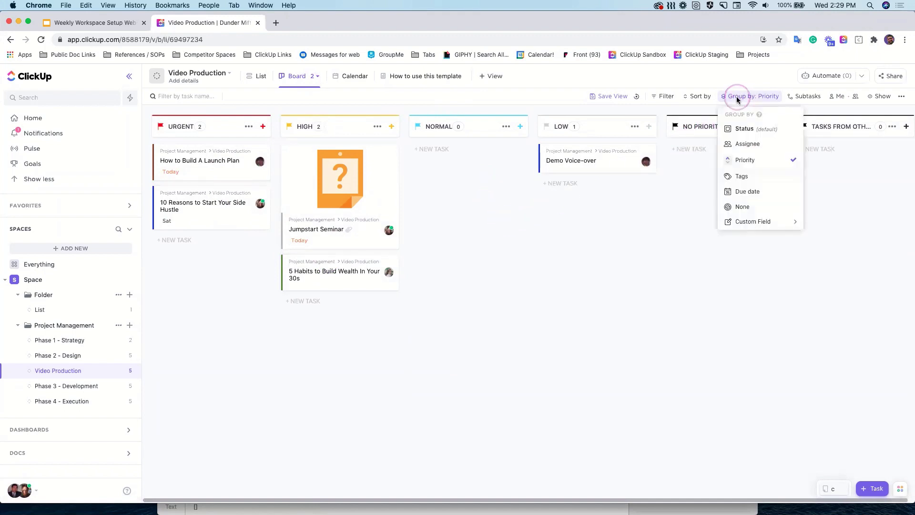
click(750, 129)
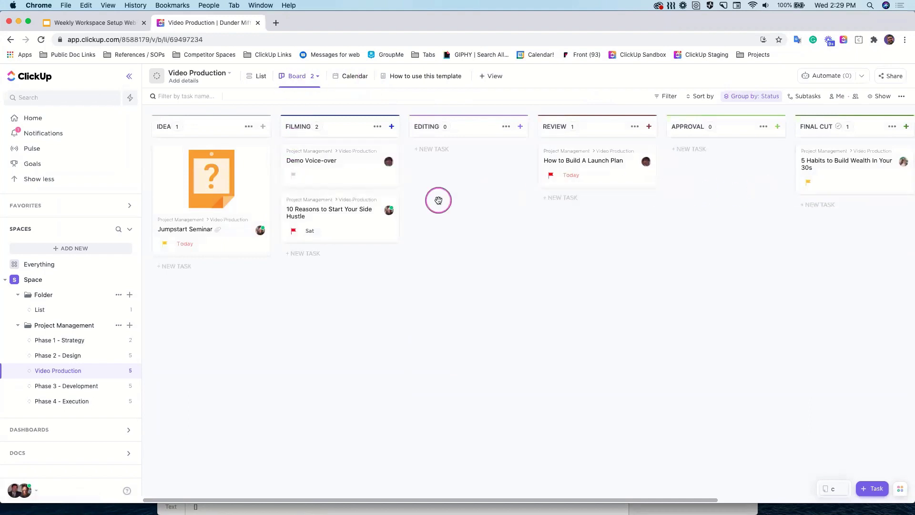
click(260, 77)
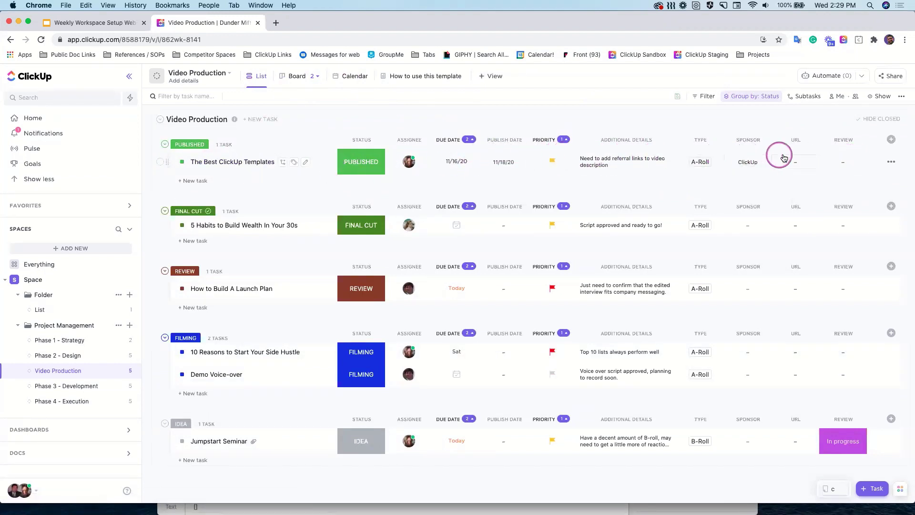
Step: In the Board view, add a subtask named subtask to the 10 Reasons to Start Your Side Hustle card
click(295, 81)
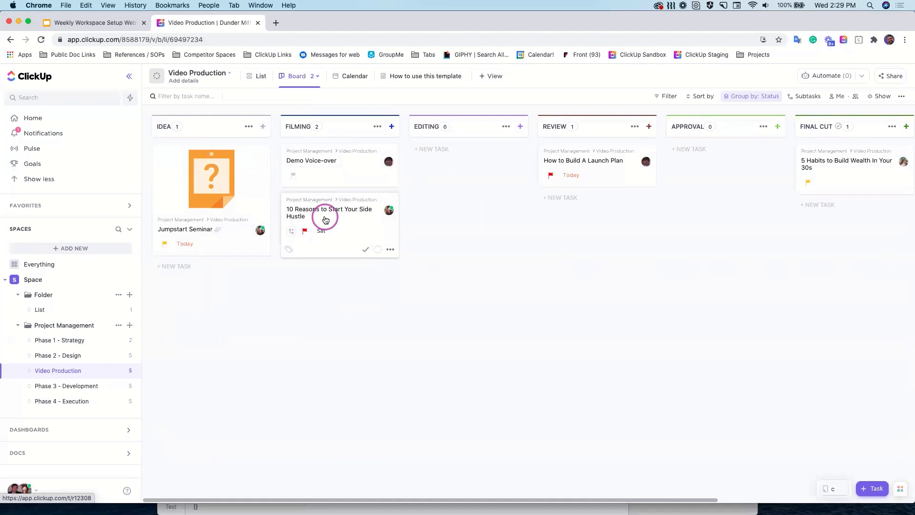
click(291, 234)
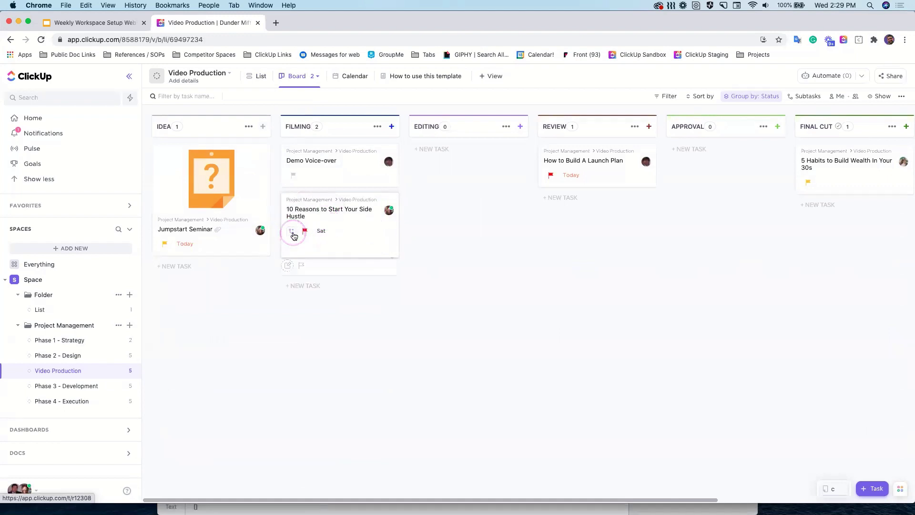
text(subtas)
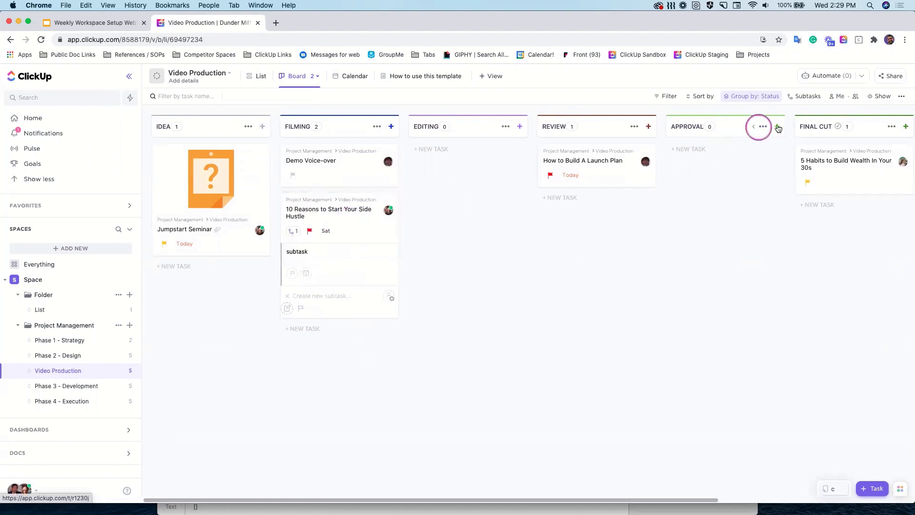
Step: Check the board's display options and set its subtasks to Expand all
click(882, 96)
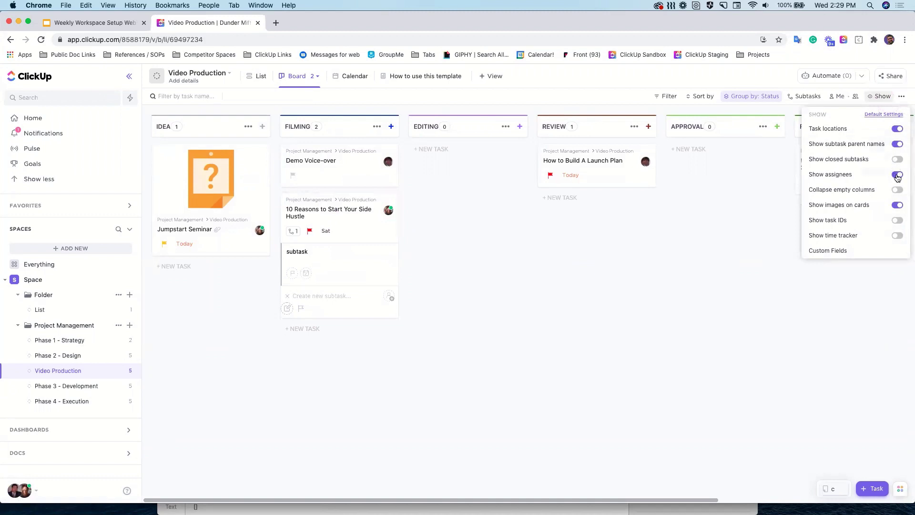
click(905, 98)
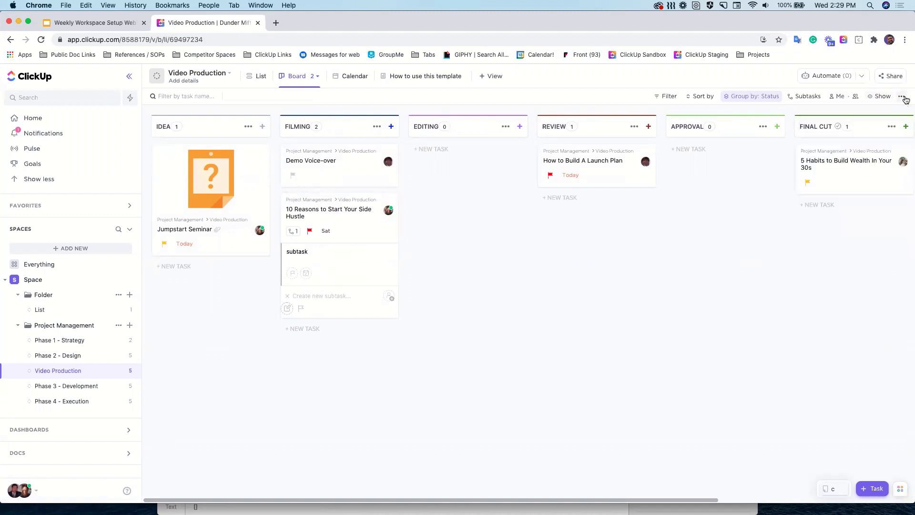
click(812, 96)
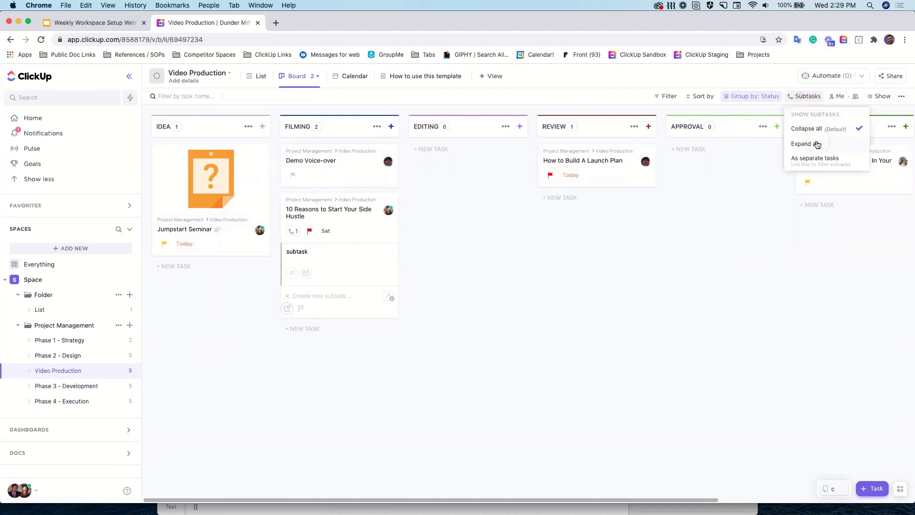
click(815, 143)
click(671, 246)
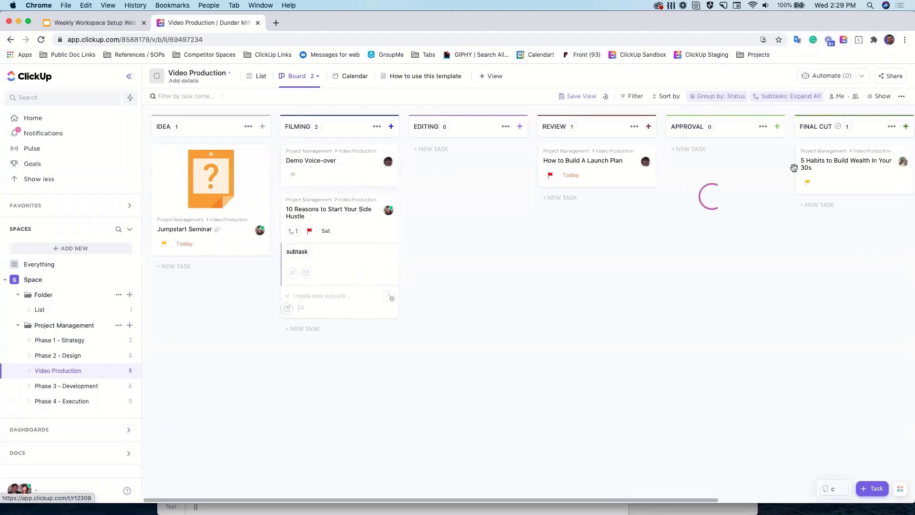
Step: Display the Type custom field on the board's task cards
click(879, 102)
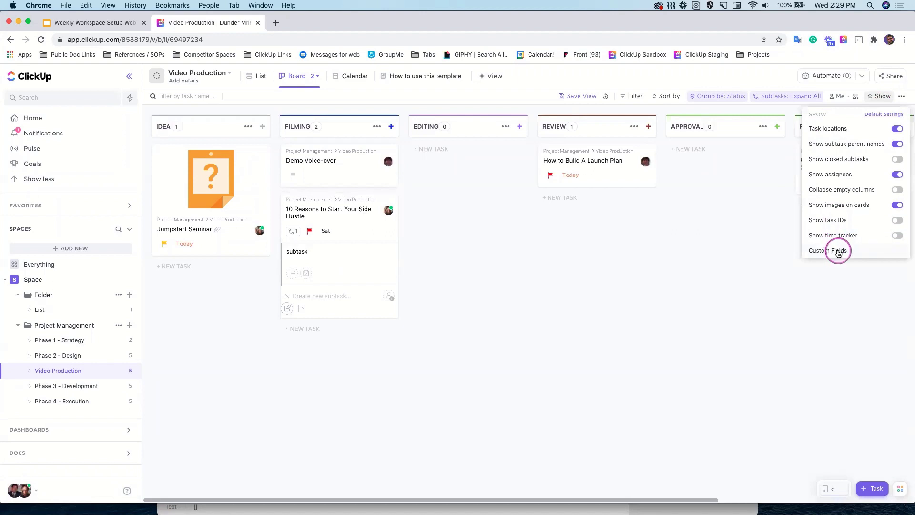
click(835, 248)
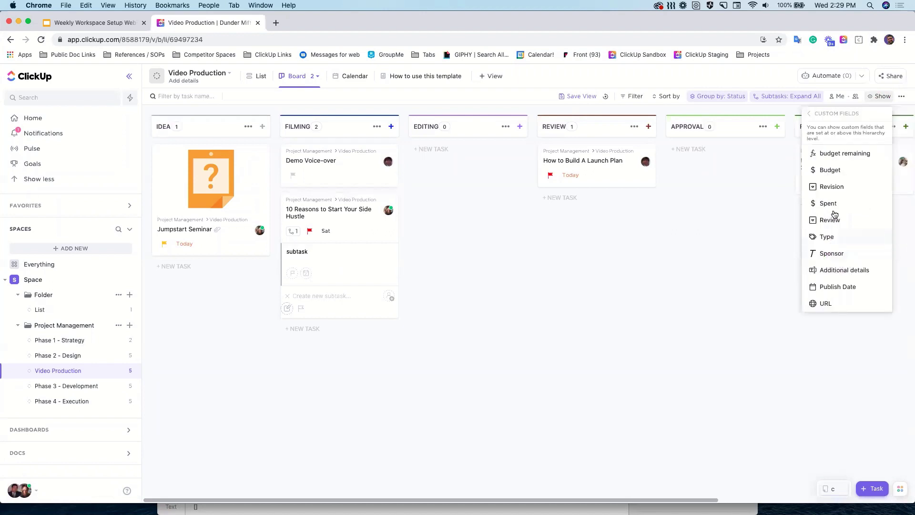
click(838, 236)
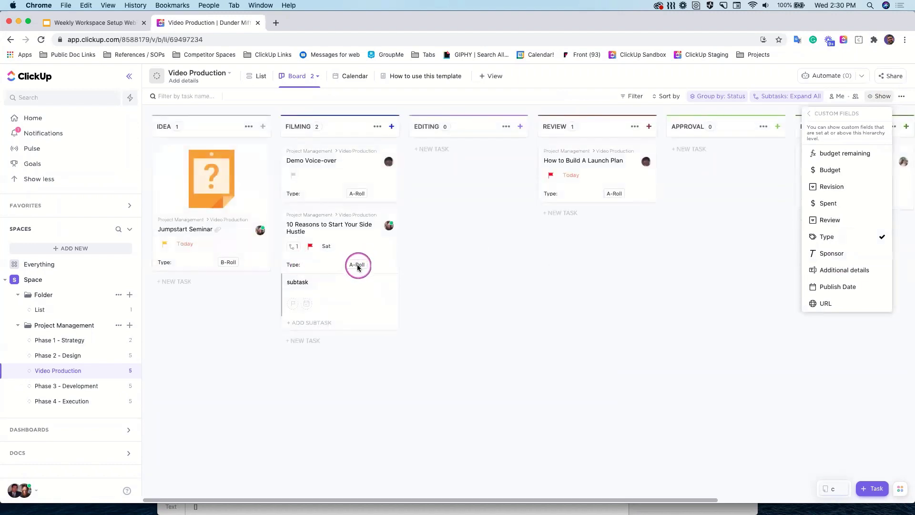
click(470, 390)
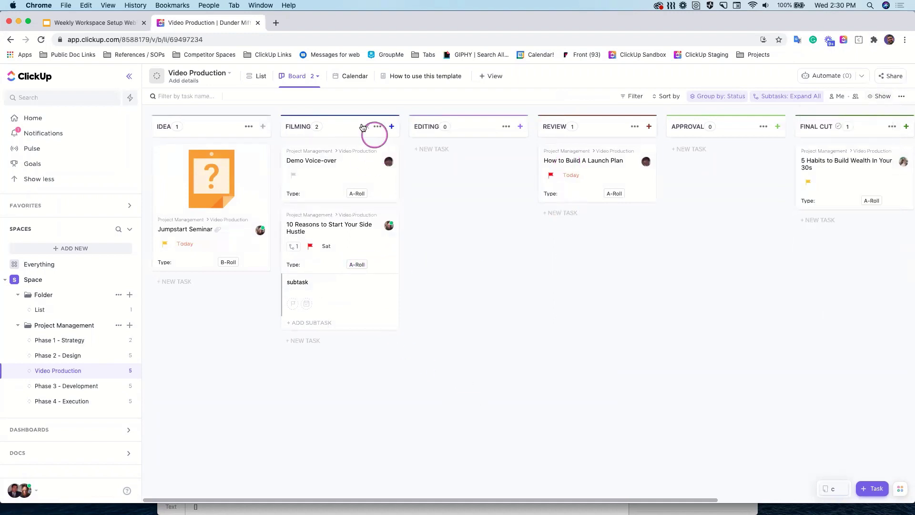
Step: View the Video Production tasks in the Calendar view, looking at those scheduled on March 31
click(358, 75)
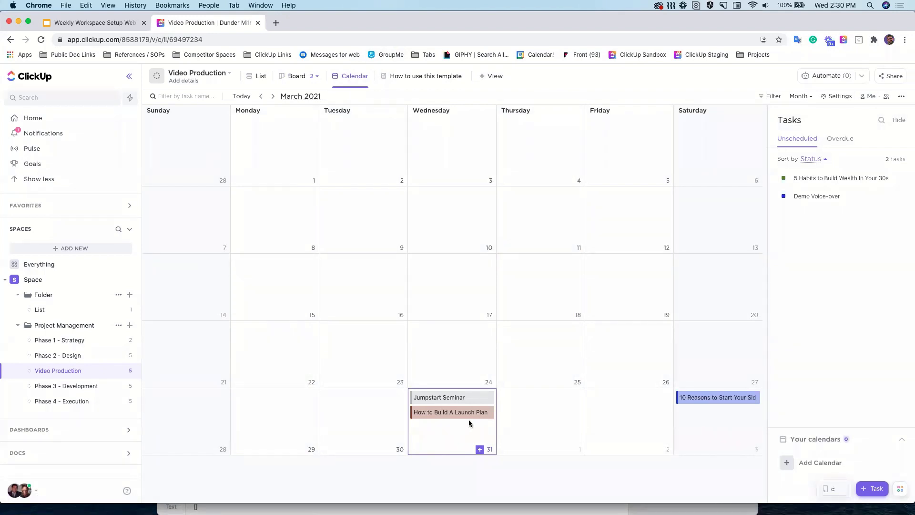
click(437, 422)
click(451, 433)
click(452, 432)
click(449, 432)
click(901, 96)
Step: Display the Type and Budget custom fields on the calendar's task cards
click(819, 98)
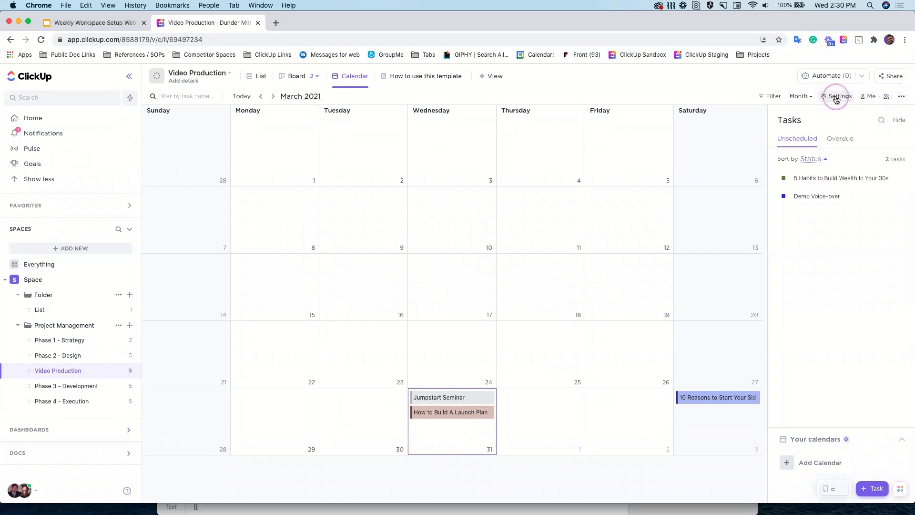
scroll(810, 202, down, 3)
scroll(809, 205, down, 1)
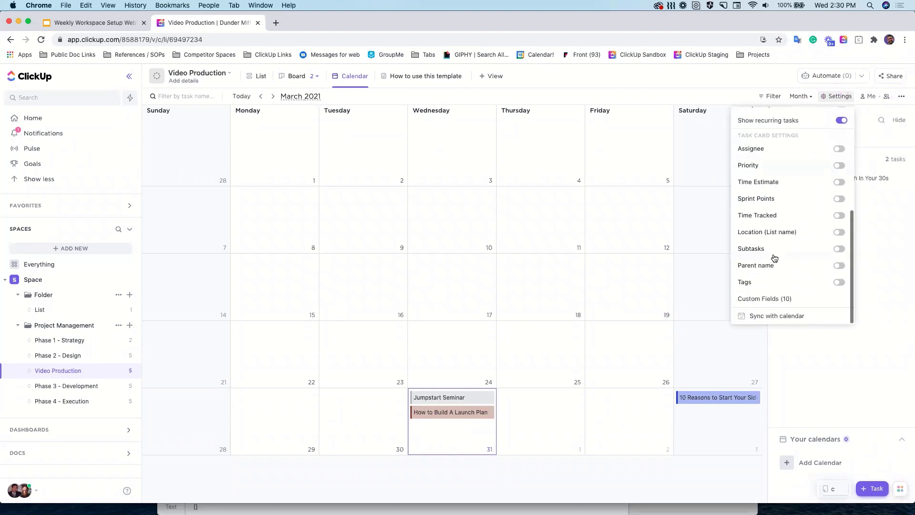
click(783, 299)
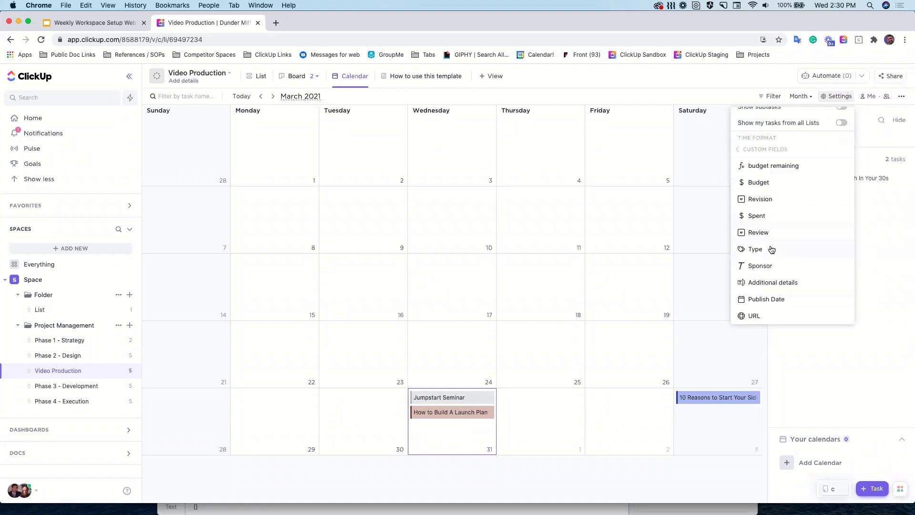
click(772, 249)
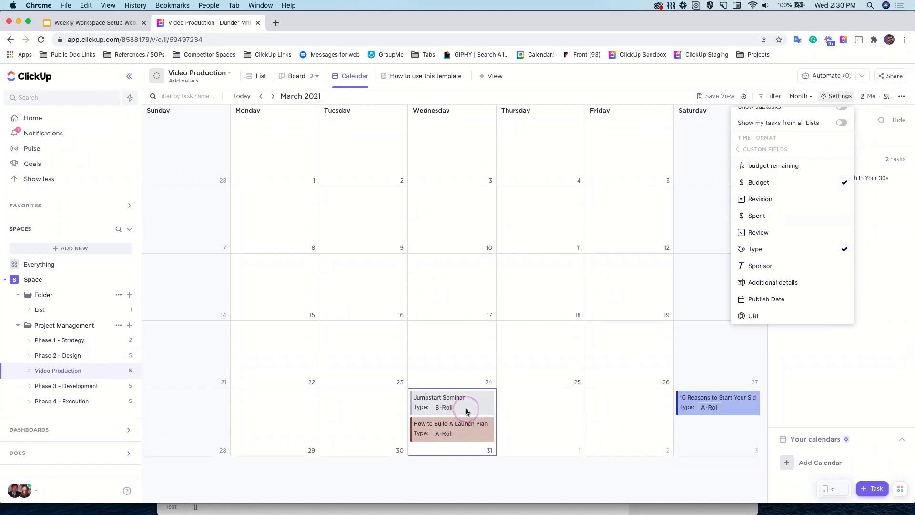
click(547, 384)
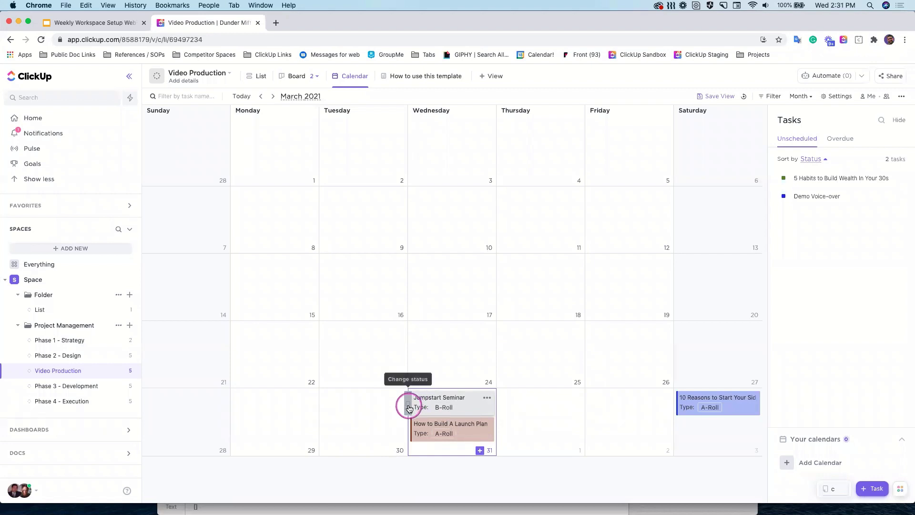
Step: Change the status of the Jumpstart Seminar task to Editing from the calendar
click(414, 403)
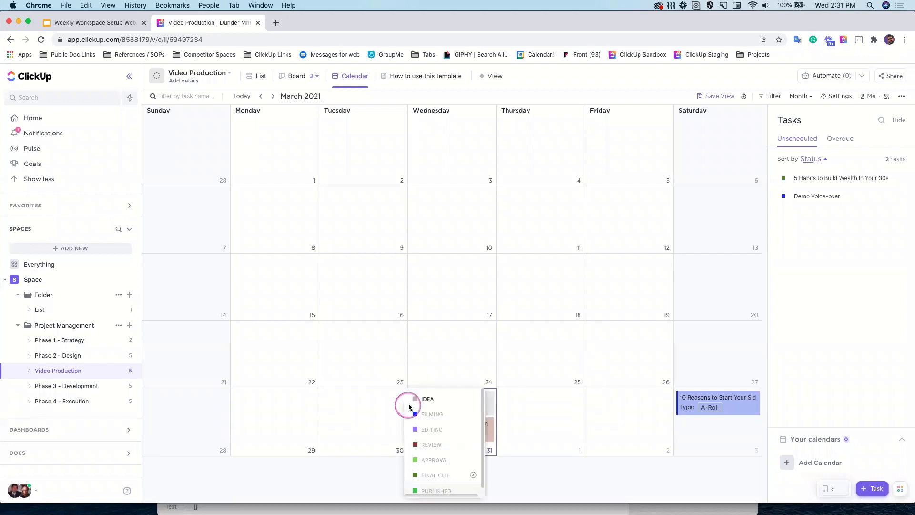
click(437, 432)
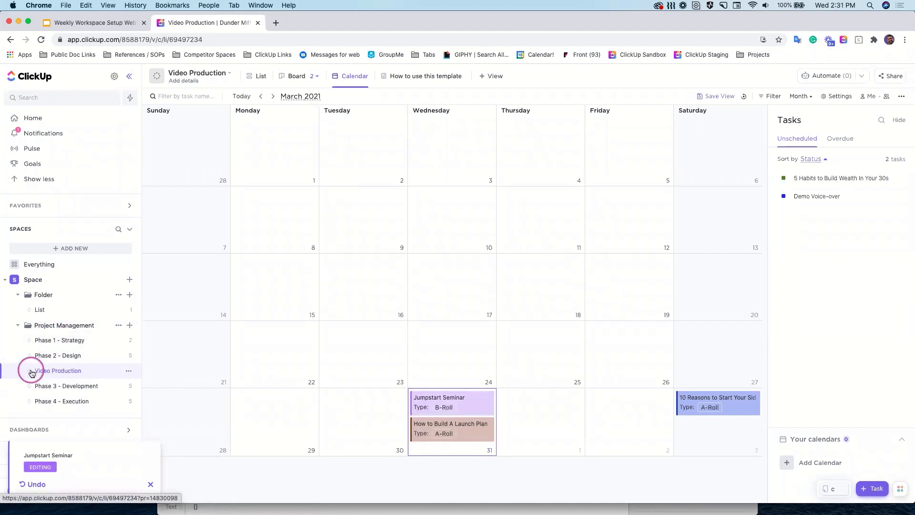
Step: Open the Project Management folder and look through the tasks of all its lists
click(64, 326)
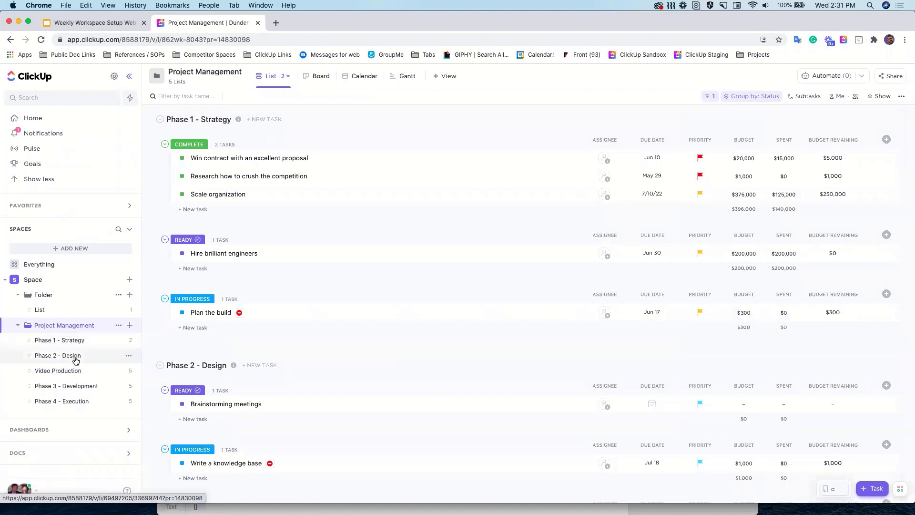
click(58, 370)
scroll(235, 182, down, 12)
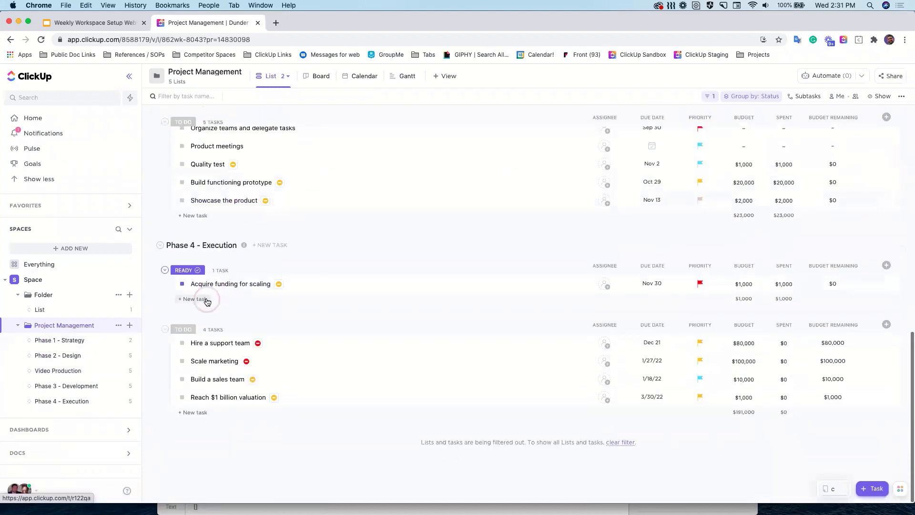
scroll(205, 300, up, 12)
Step: Set the list color of Phase 1 - Strategy to yellow and Phase 2 - Design to magenta
click(31, 342)
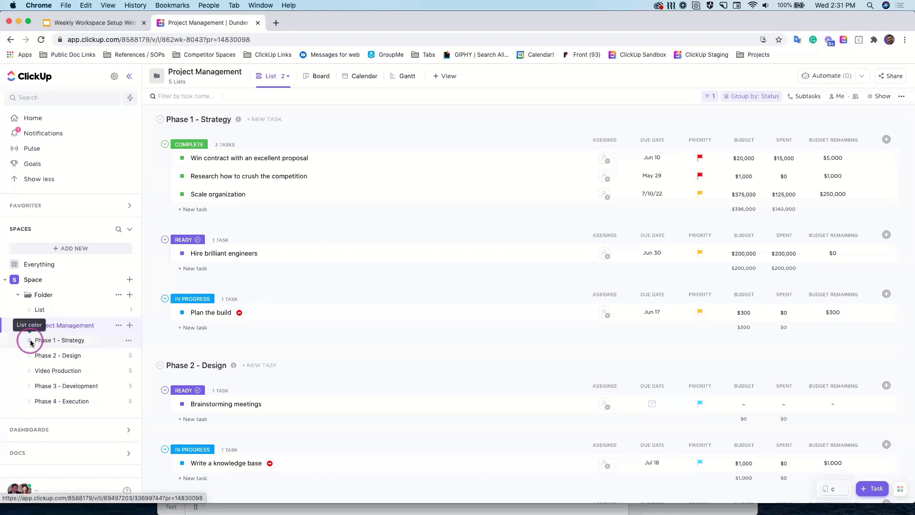
click(72, 352)
click(29, 356)
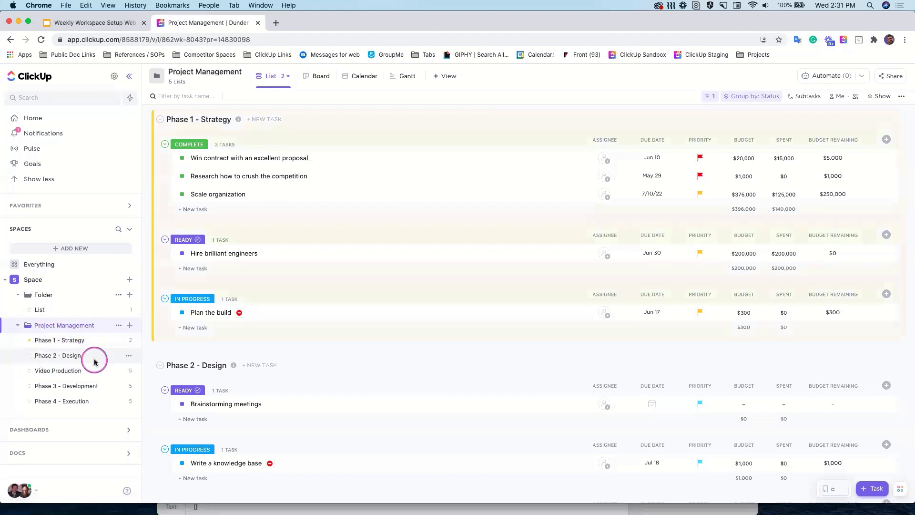
click(102, 369)
Step: Set the Video Production list color to green, and return to the Project Management folder's task list
click(32, 375)
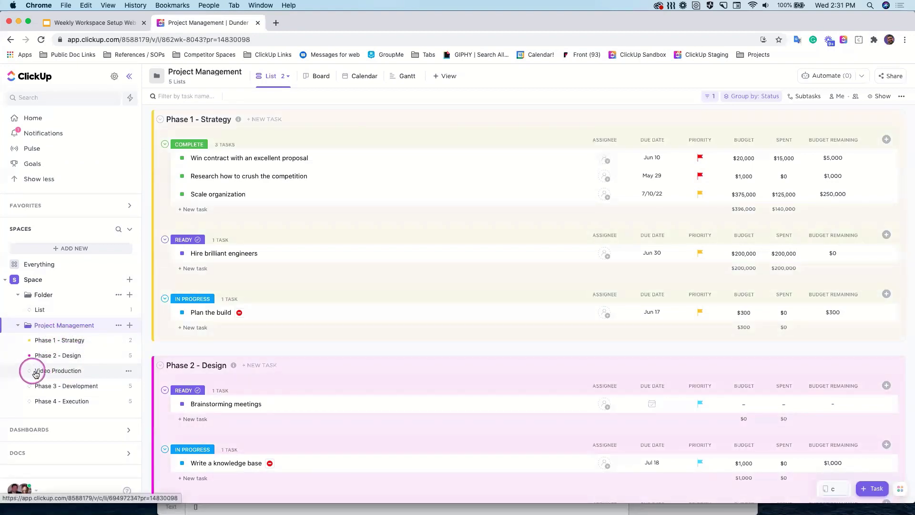
click(30, 370)
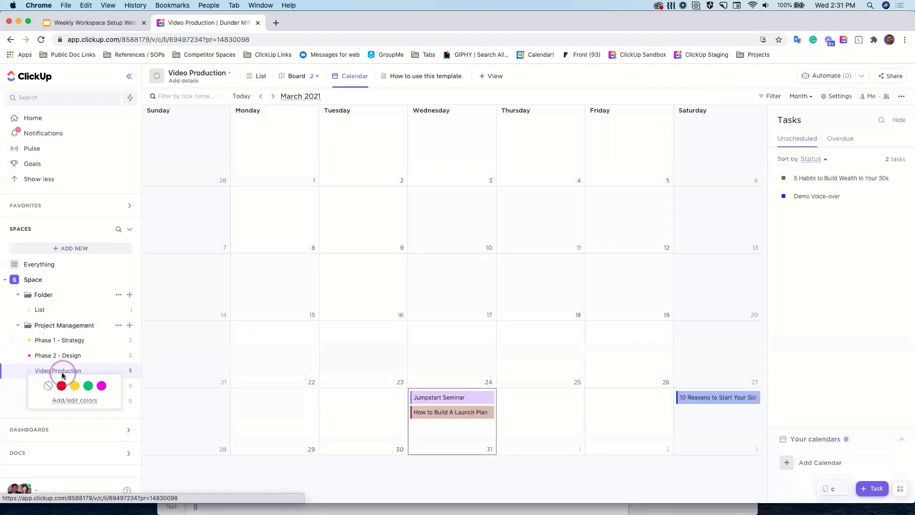
click(88, 384)
click(74, 326)
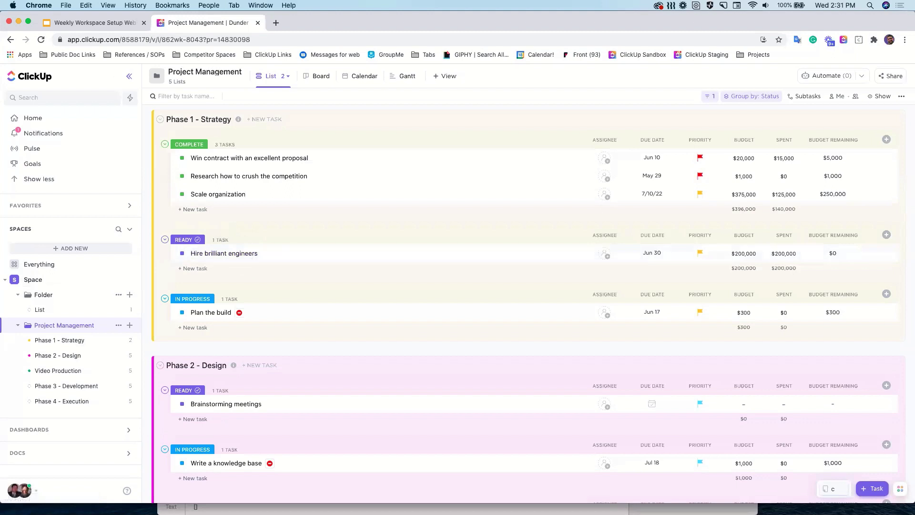
Step: Show the Project Management folder in Calendar view and color its tasks by List
click(348, 192)
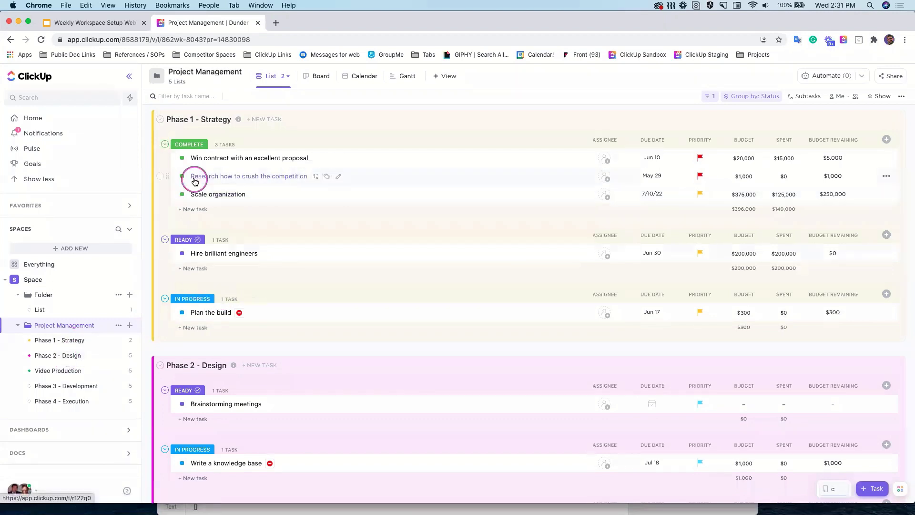
click(364, 76)
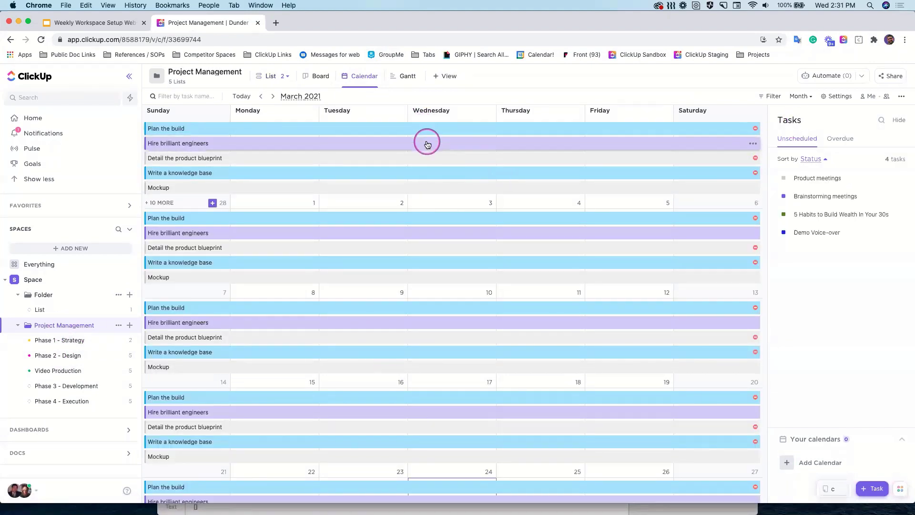
click(835, 97)
click(845, 137)
click(791, 152)
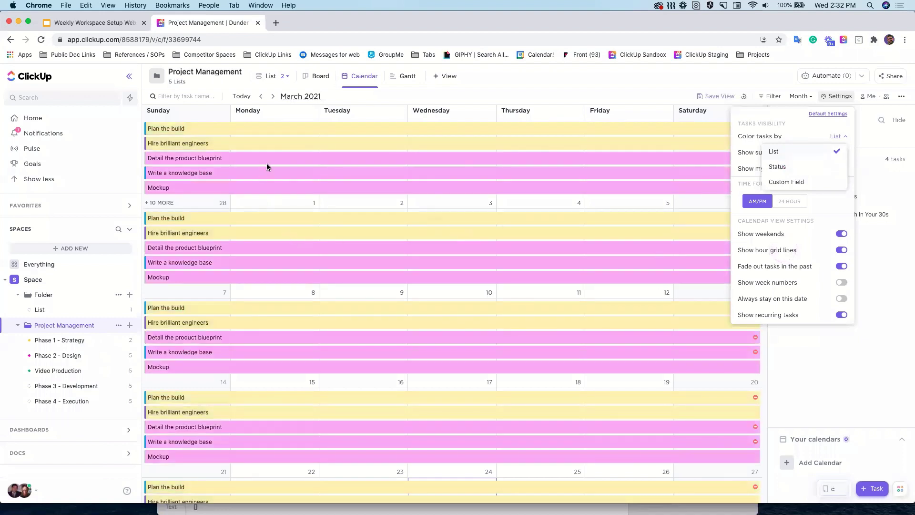
click(517, 120)
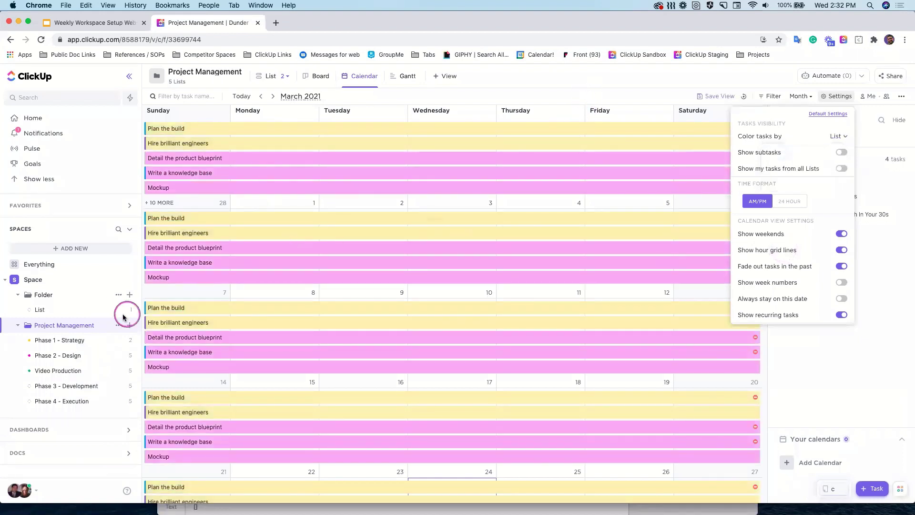
click(499, 97)
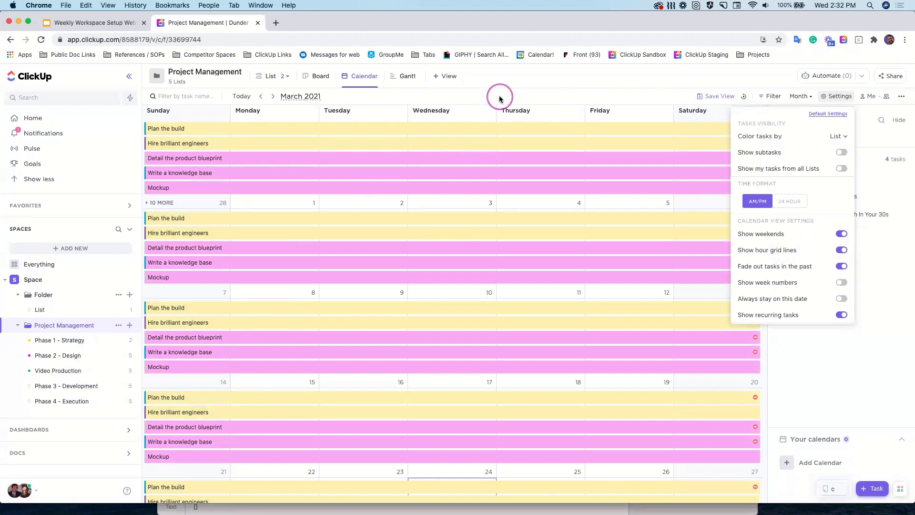
Step: Filter the calendar by location so that only tasks in the Video Production list are shown
click(761, 98)
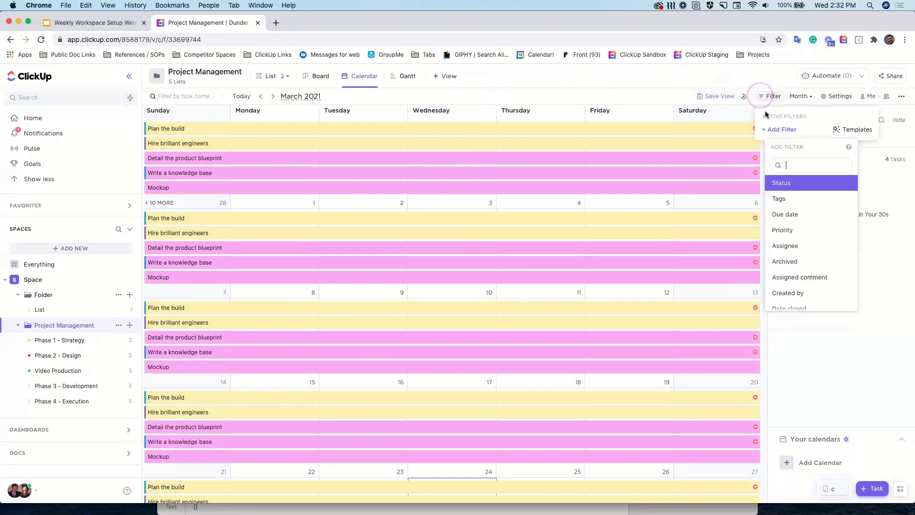
scroll(819, 215, down, 3)
scroll(819, 214, down, 2)
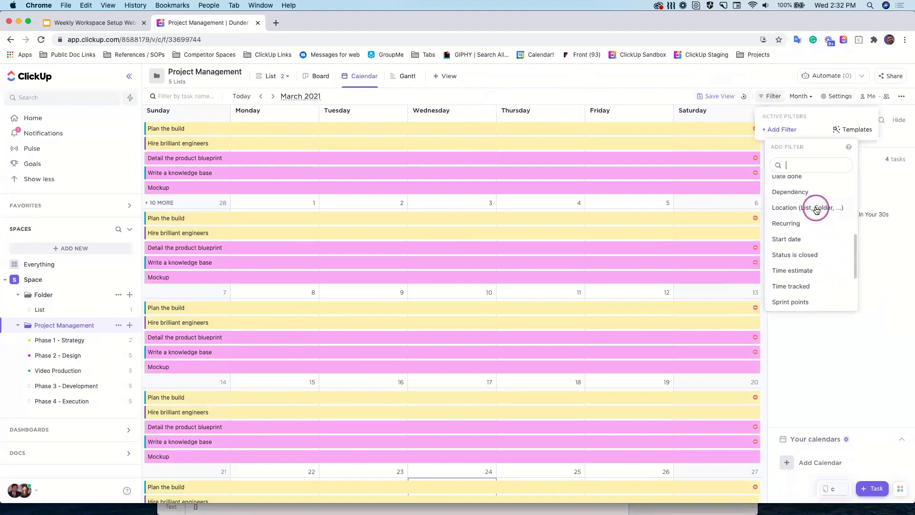
click(816, 210)
click(844, 143)
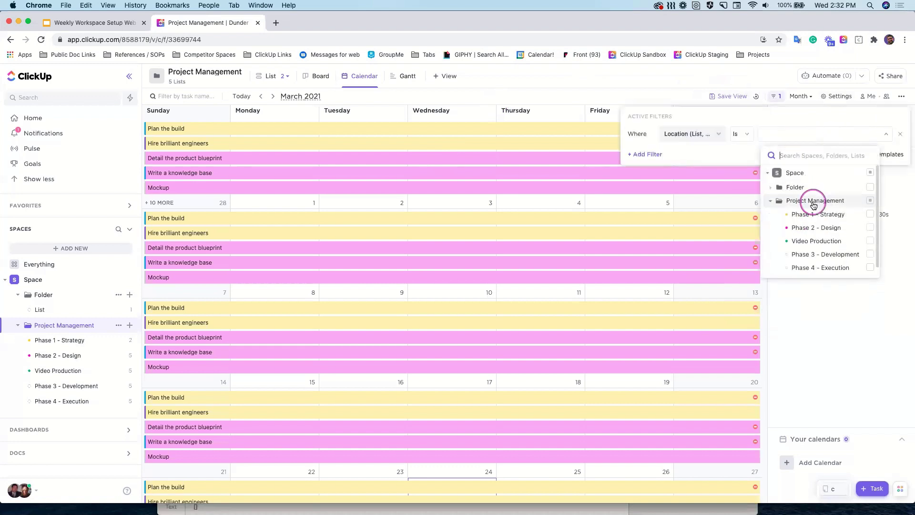
click(870, 242)
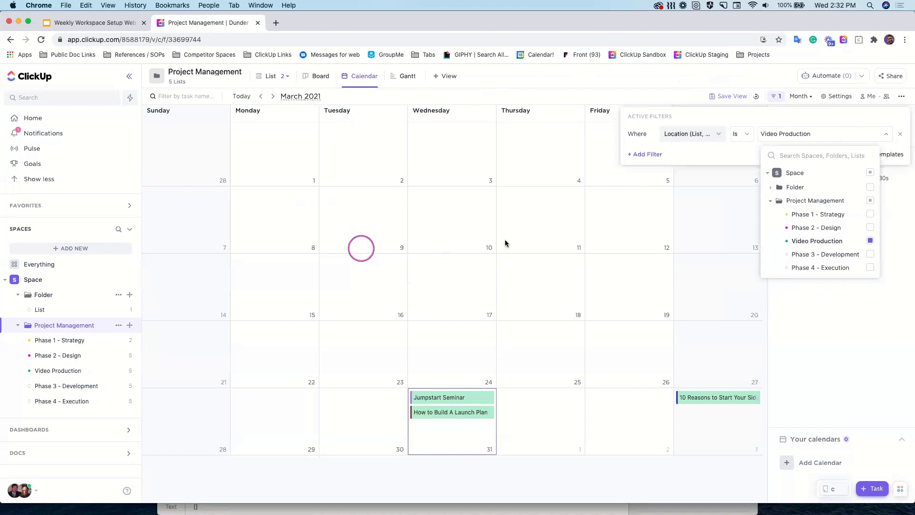
click(530, 304)
click(531, 304)
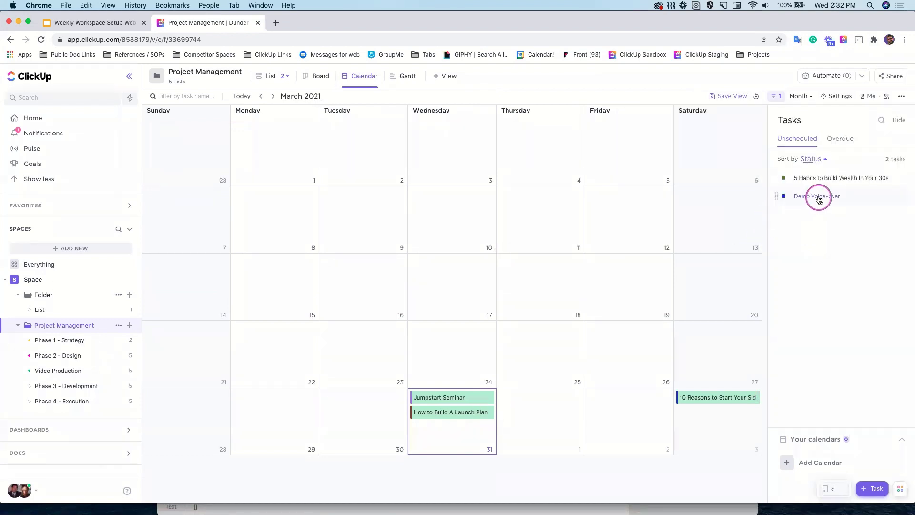
Step: Schedule the unscheduled Demo Voice-over task on Friday, April 2, and add a task named "new task!" to Phase 1 - Strategy on that day
drag(821, 202, 651, 409)
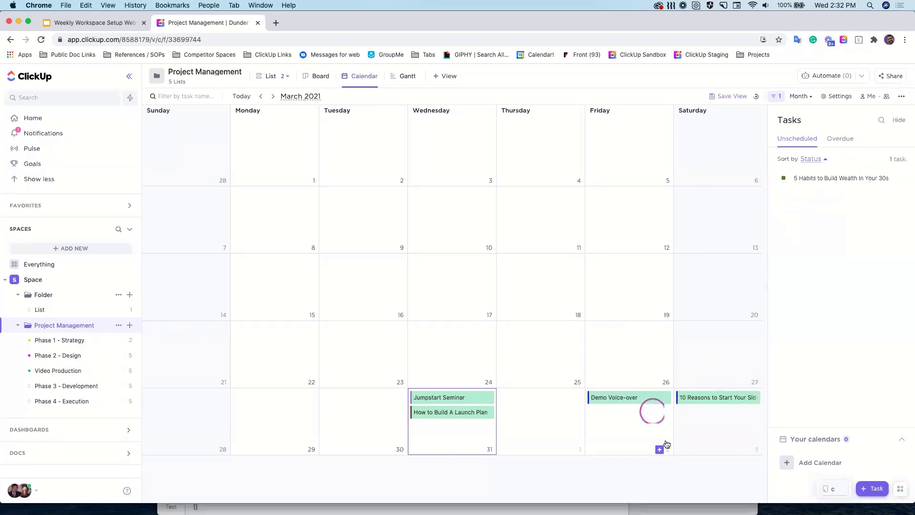
click(659, 449)
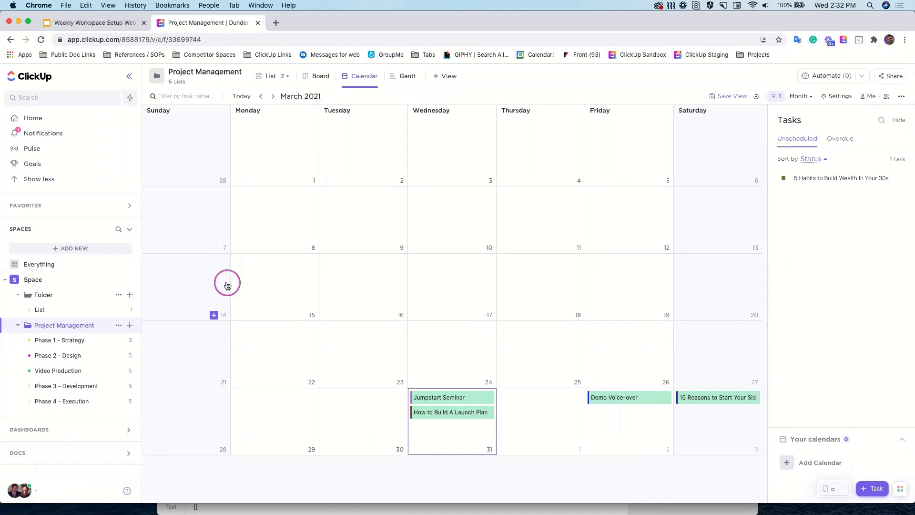
click(273, 75)
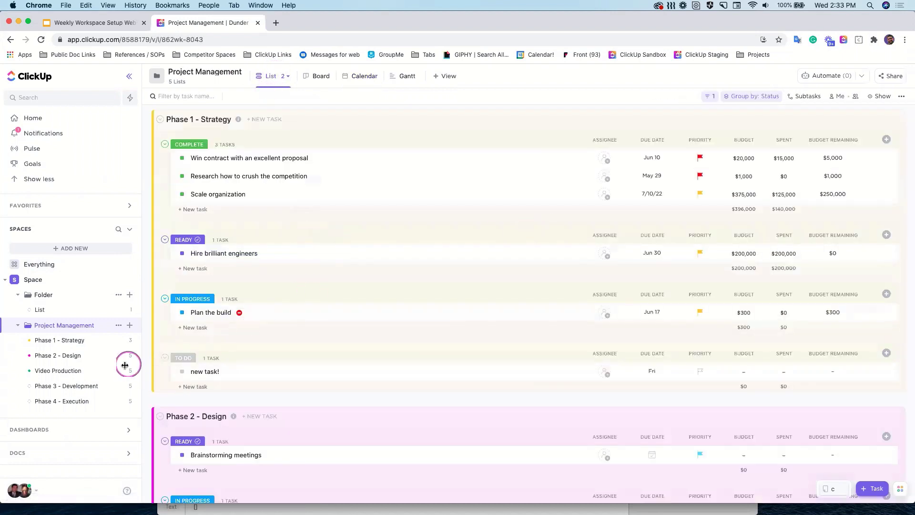
Step: Review the Video Production tasks in List view and the assigned work on the Home page
click(71, 370)
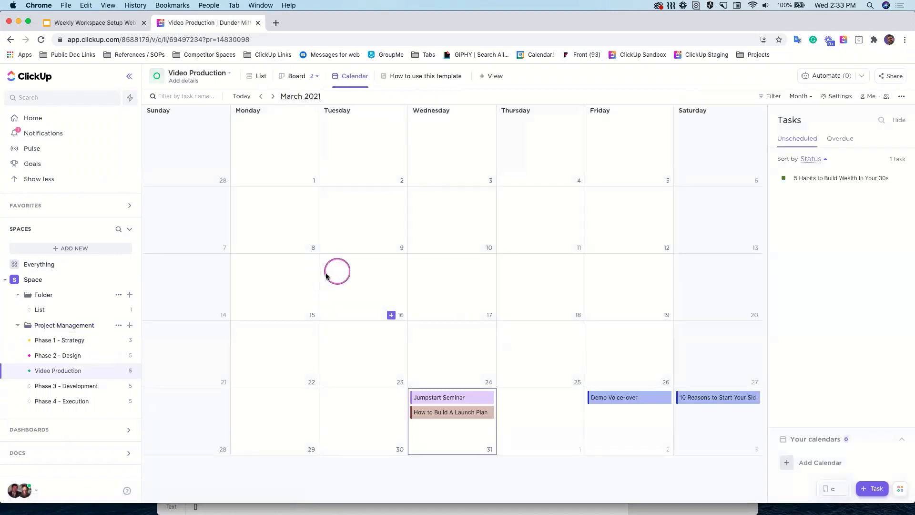
click(253, 76)
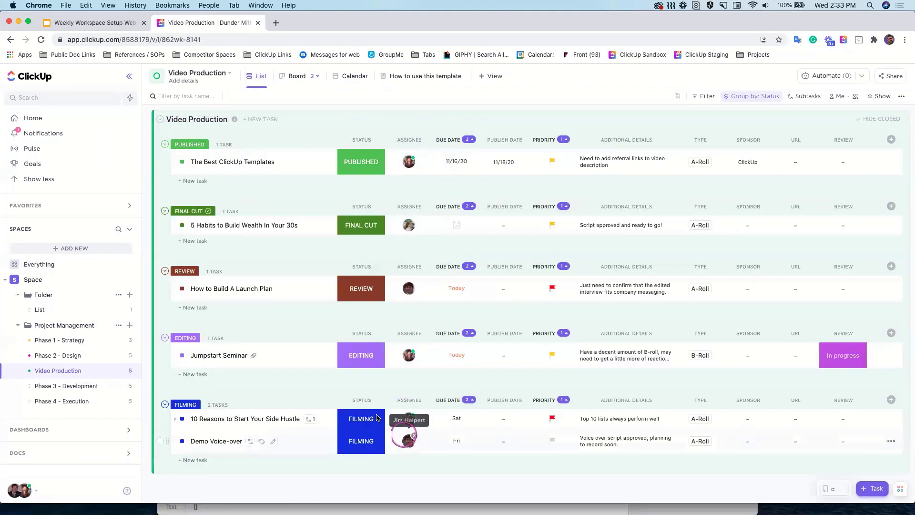
click(38, 121)
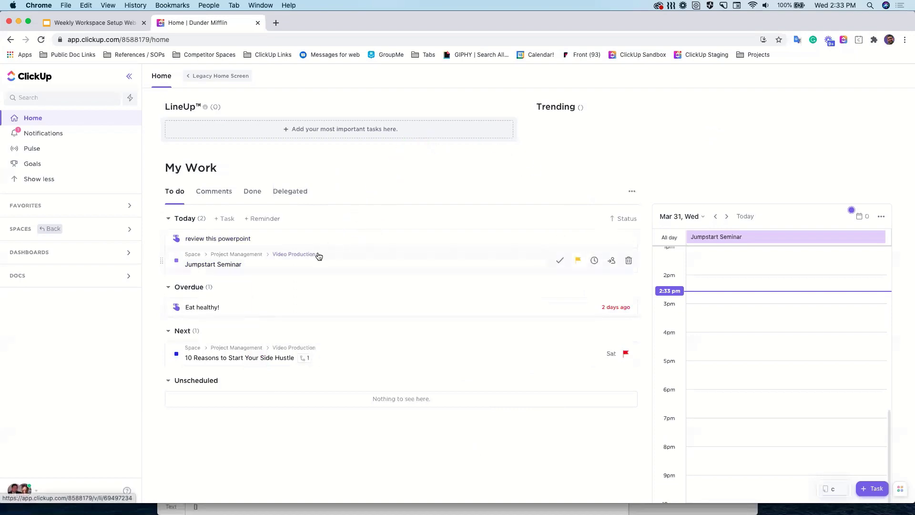
click(234, 266)
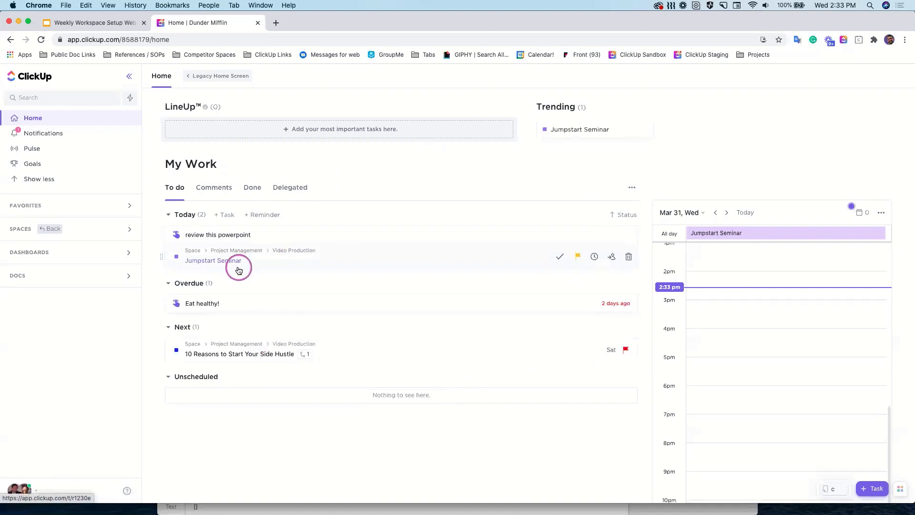
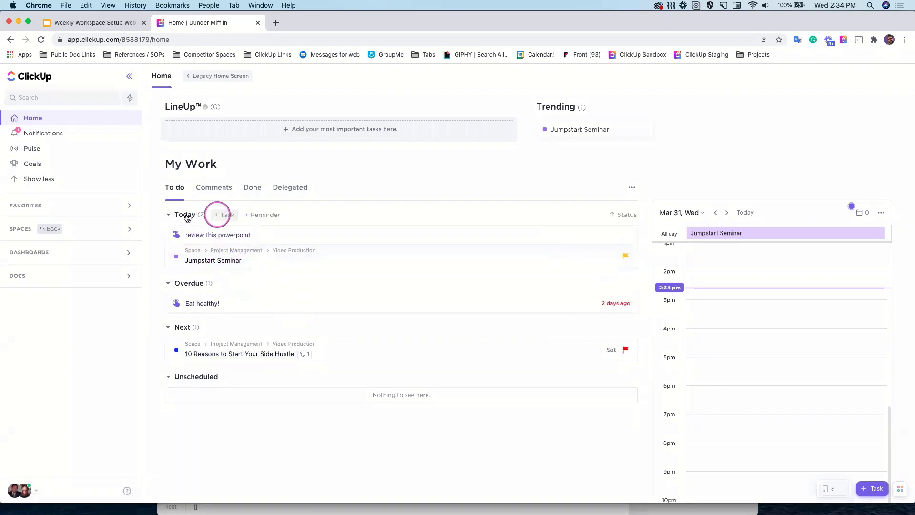
Step: Return to the Video Production list and limit it to your own tasks with Me mode
click(48, 229)
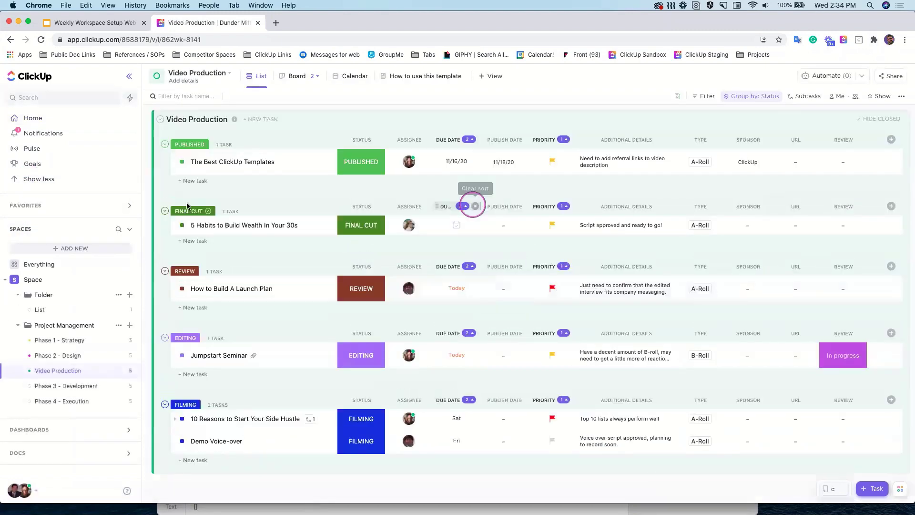
scroll(477, 267, down, 1)
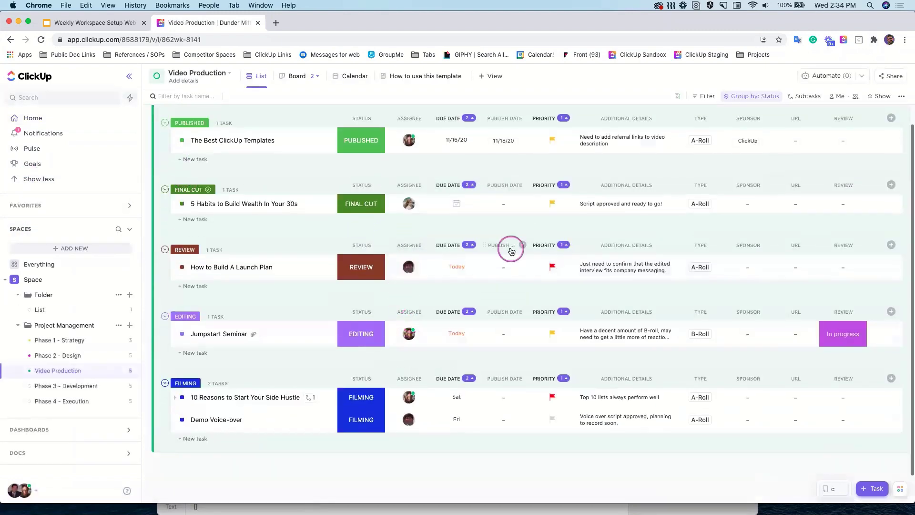
click(838, 98)
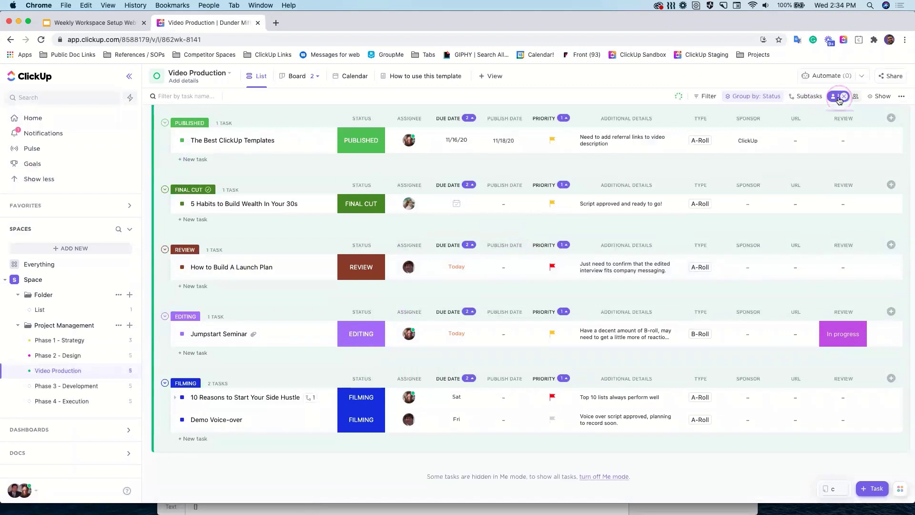
Step: Set the due date of The Best ClickUp Templates, Jumpstart Seminar and 10 Reasons to Start Your Side Hustle to today, March 31, in bulk
click(163, 188)
click(160, 256)
click(160, 319)
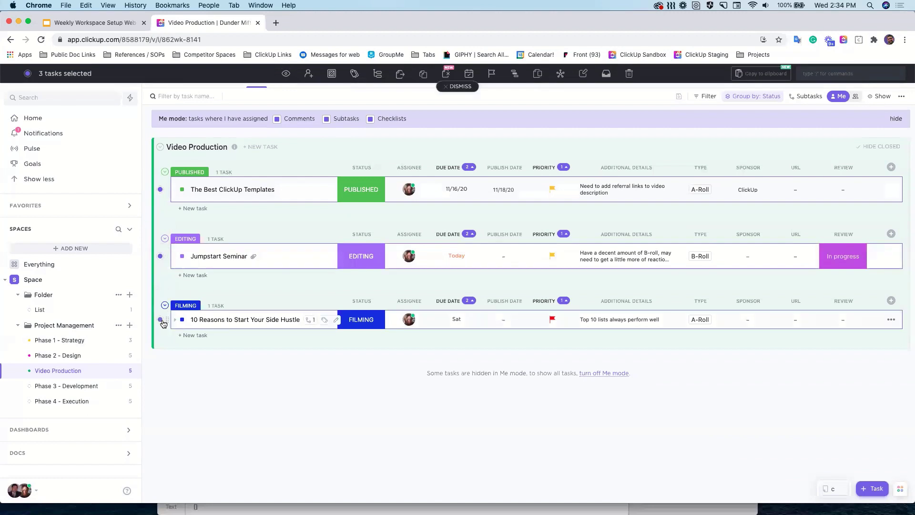
click(469, 73)
click(581, 206)
click(629, 229)
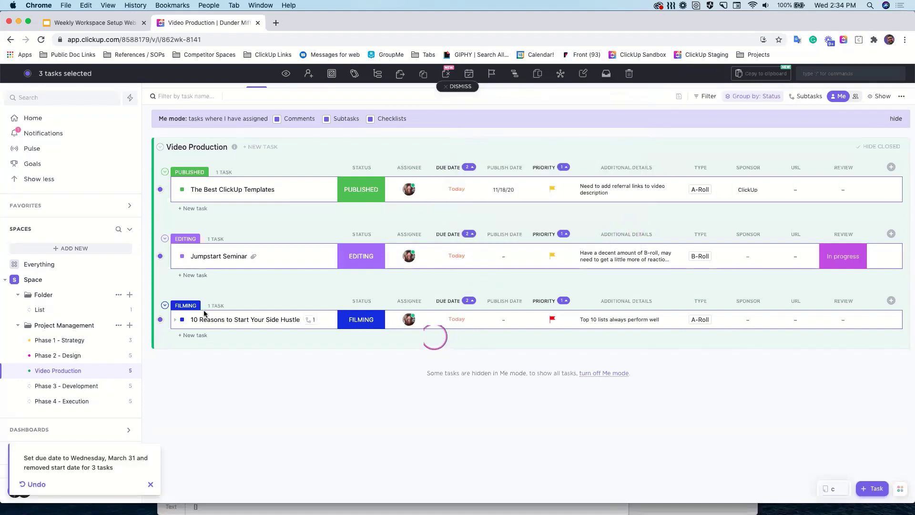
Step: On the Home page, schedule 10 Reasons to Start Your Side Hustle at 6:30 pm today and add Jumpstart Seminar to LineUp
click(33, 119)
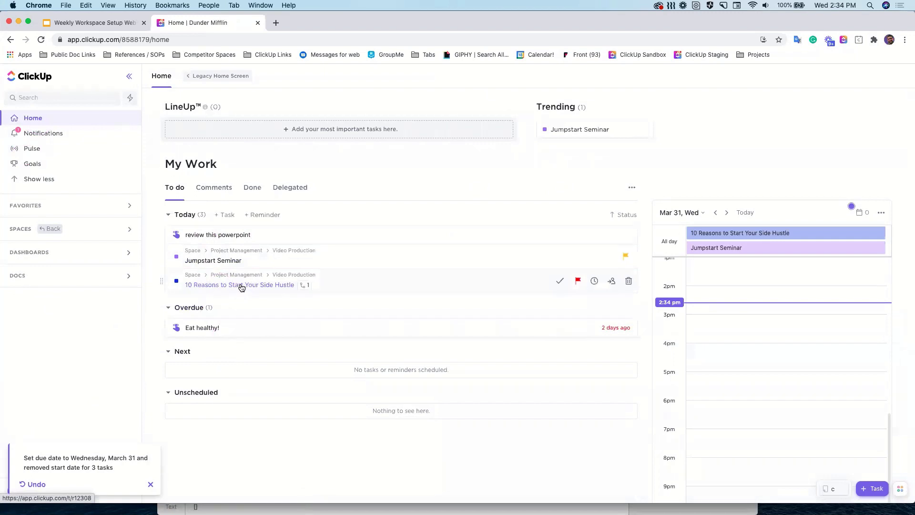
drag(212, 284, 757, 421)
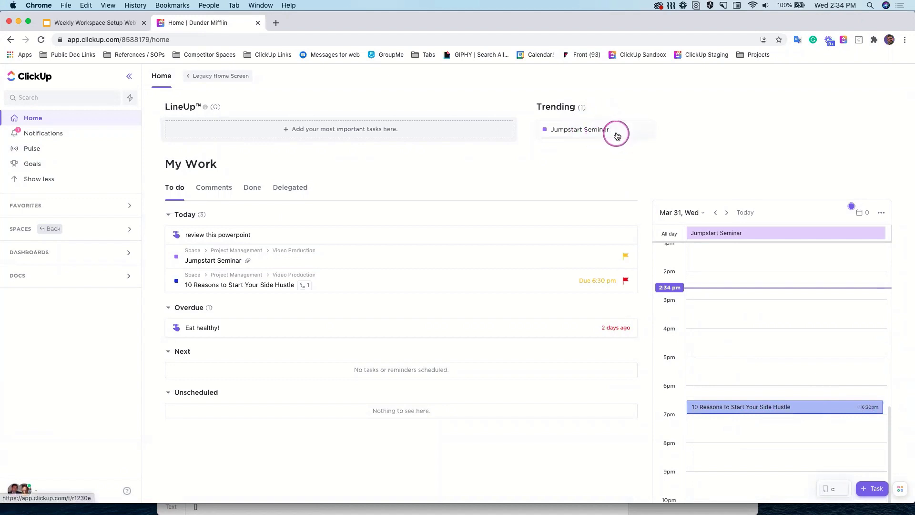
drag(613, 134, 247, 130)
click(186, 125)
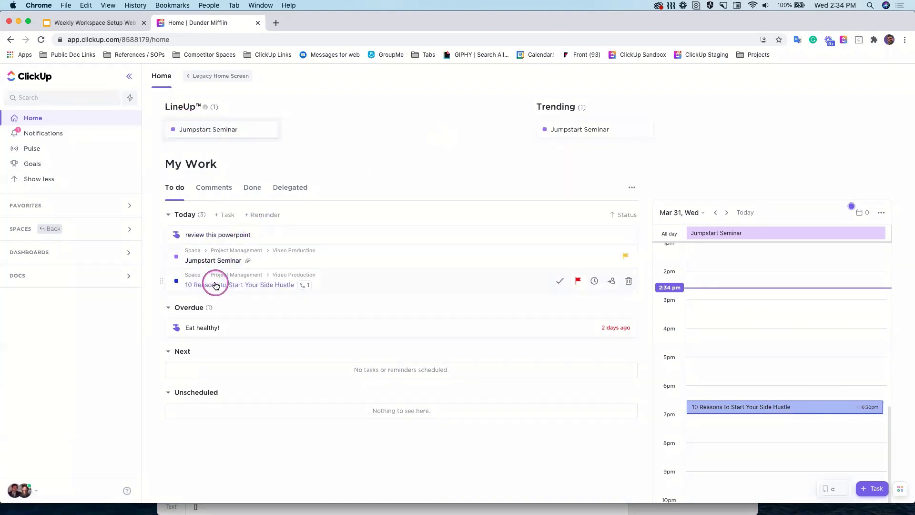
Step: Post the comment "hello" on the 10 Reasons to Start Your Side Hustle task and assign it to yourself
click(238, 285)
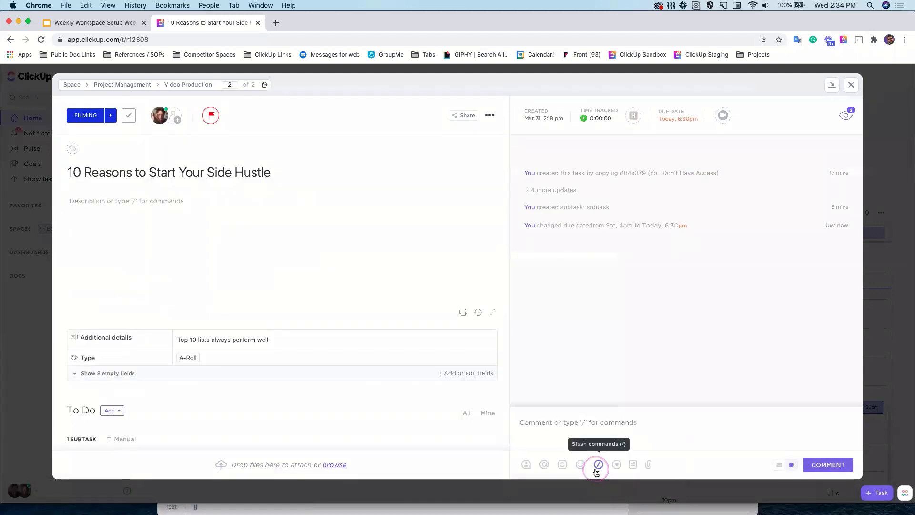
text(hello)
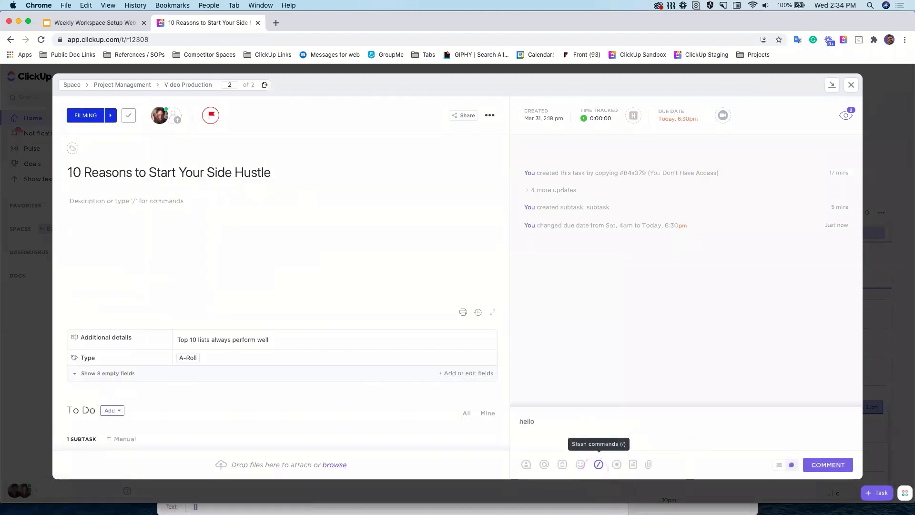
key(Return)
click(814, 249)
click(814, 303)
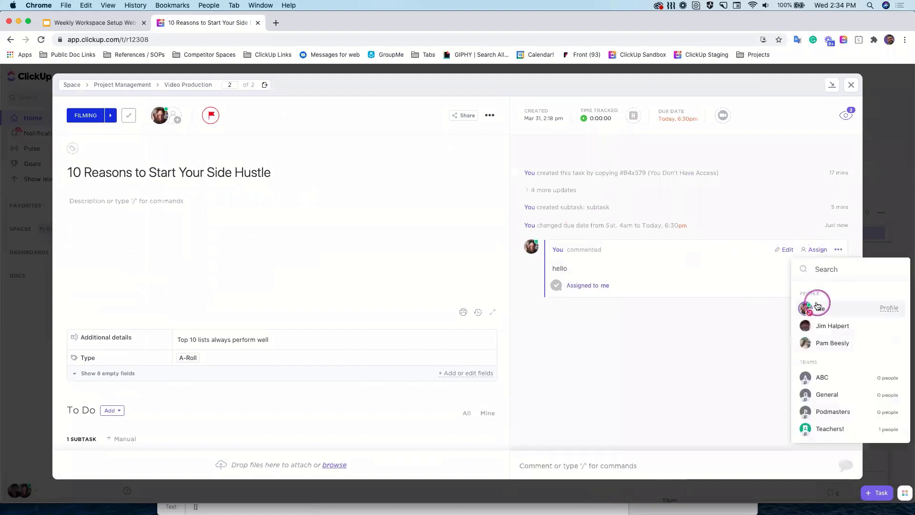
click(850, 84)
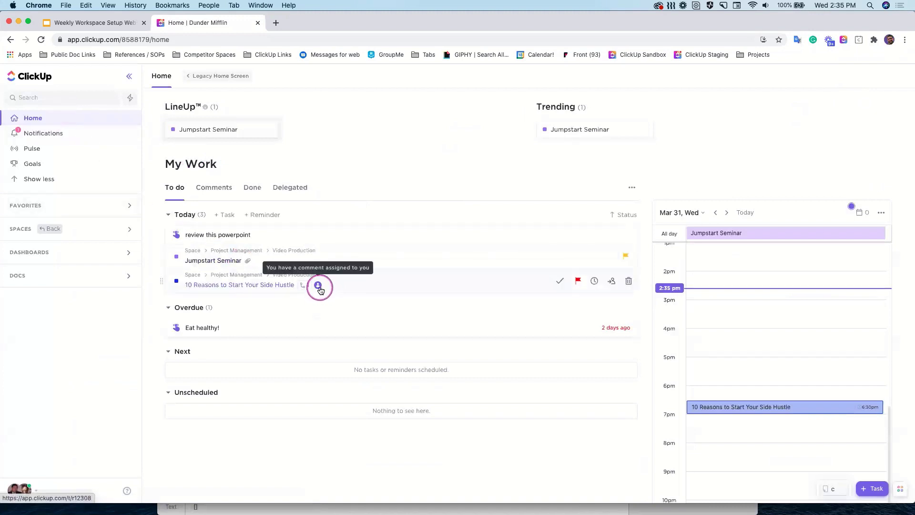
Step: Look up the assigned comments under My Work, reloading the page, and return to the to-do tasks
click(216, 186)
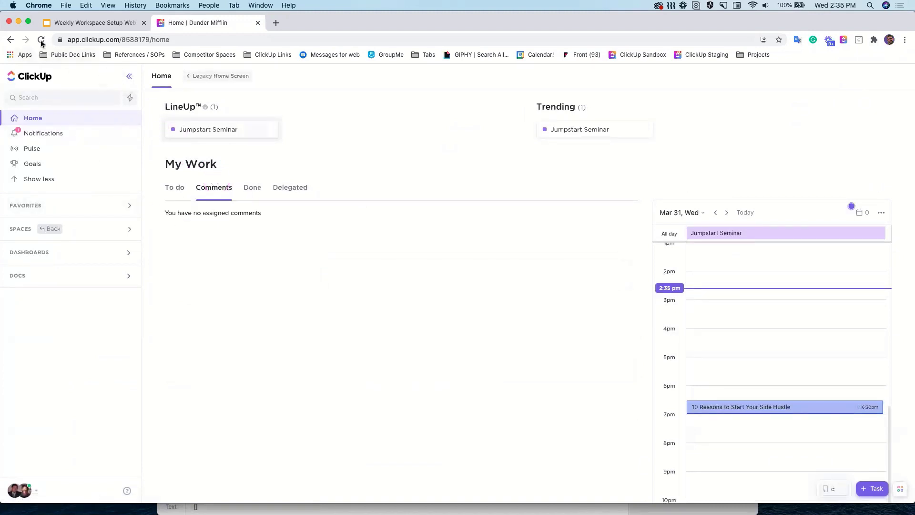
click(41, 40)
click(239, 180)
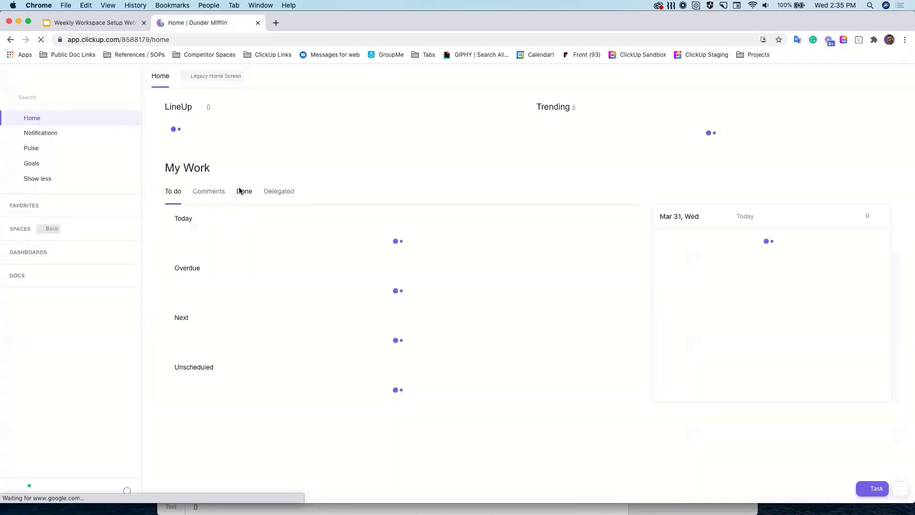
click(221, 193)
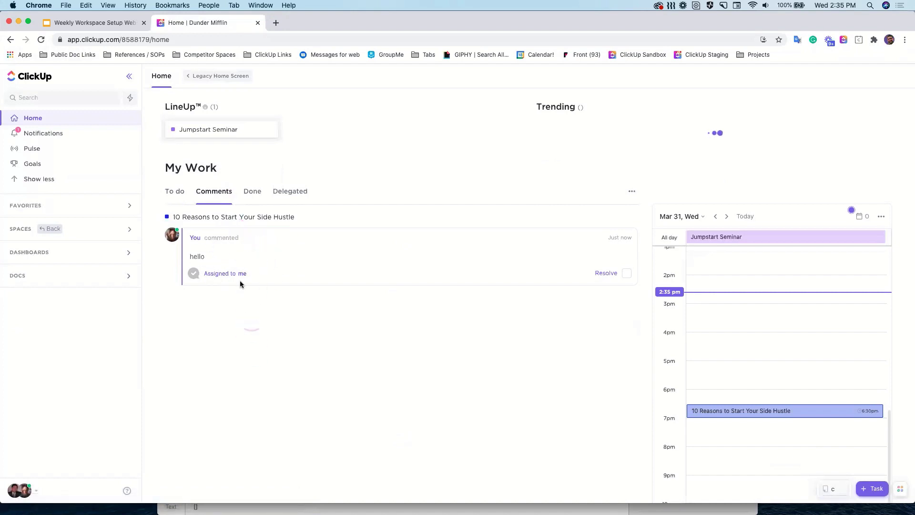
click(176, 191)
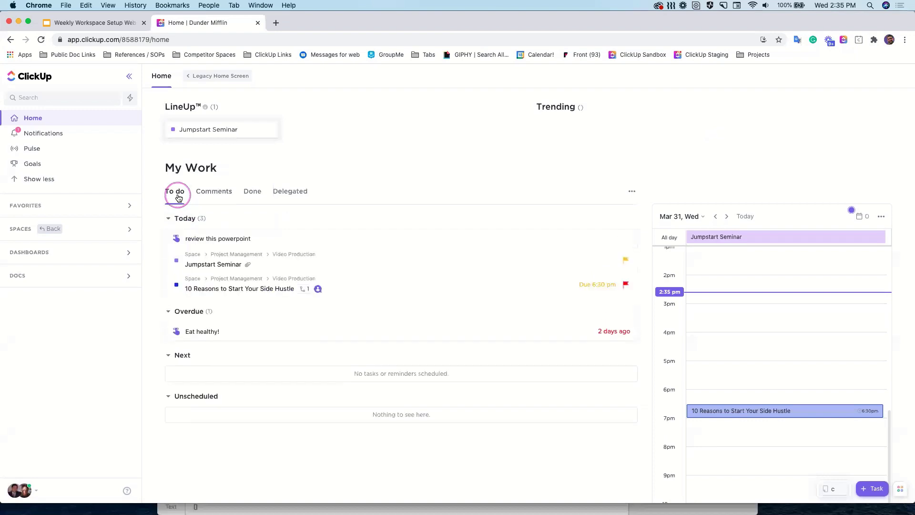
click(303, 264)
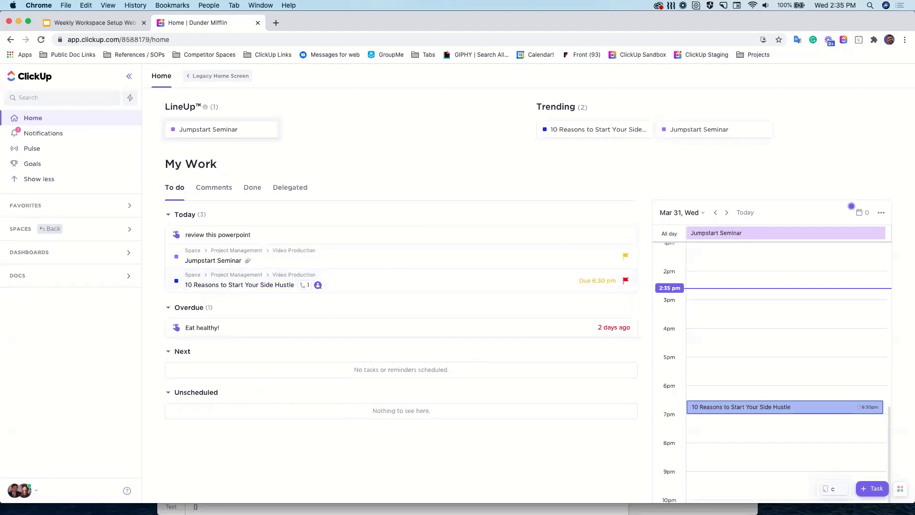
Step: Open the Everything view and expand Space with its Folder and Project Management folders to show all their lists
click(410, 149)
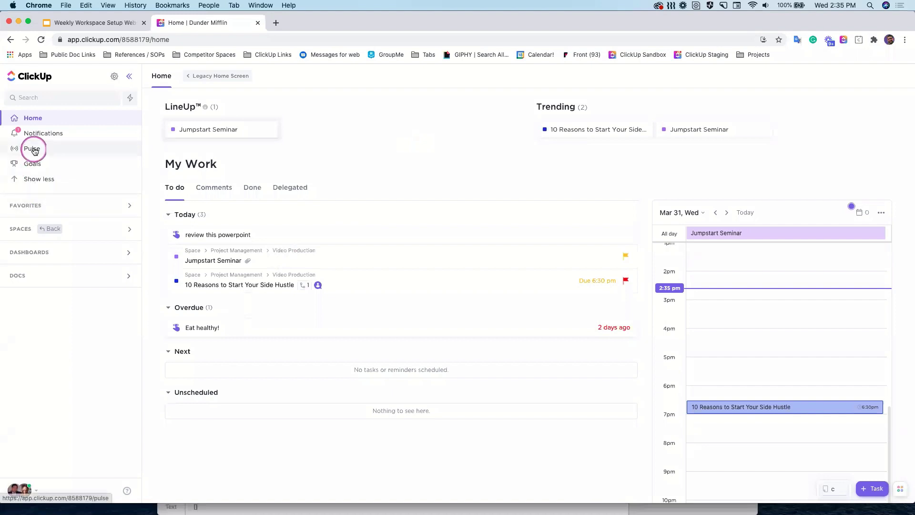
click(45, 230)
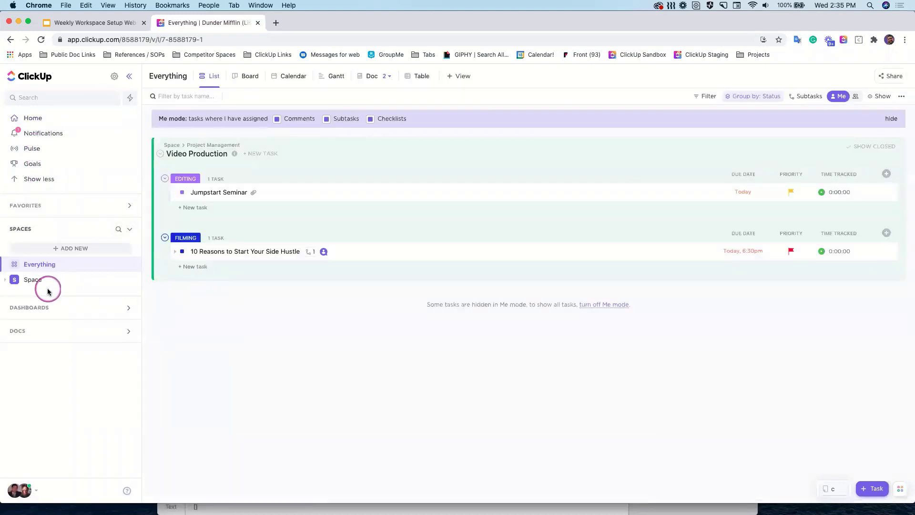
click(6, 280)
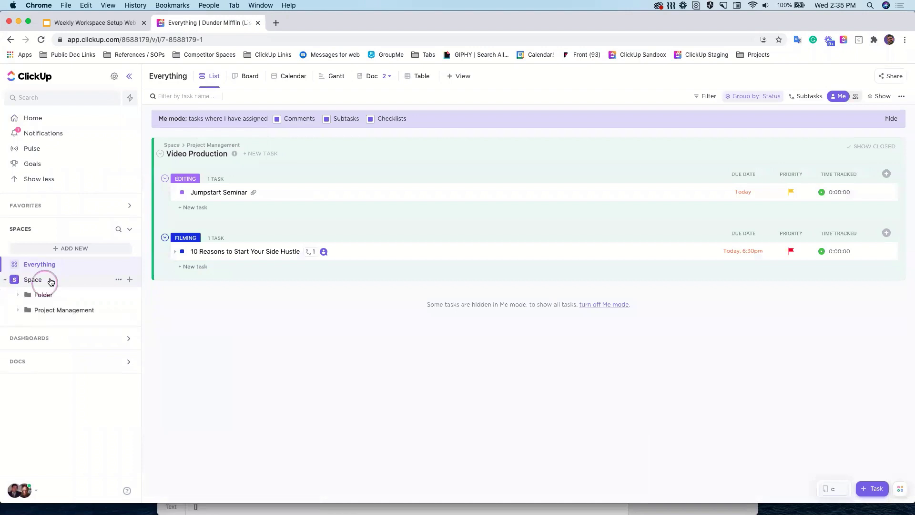
click(19, 296)
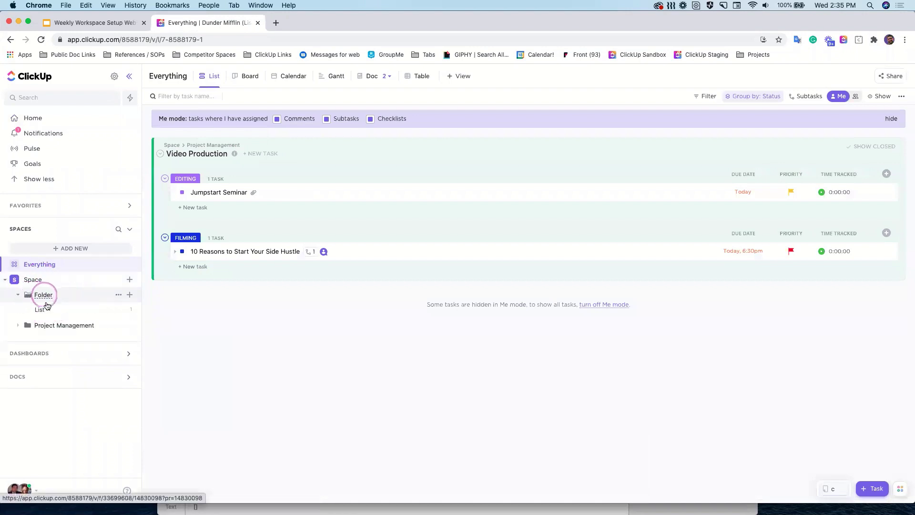
click(19, 325)
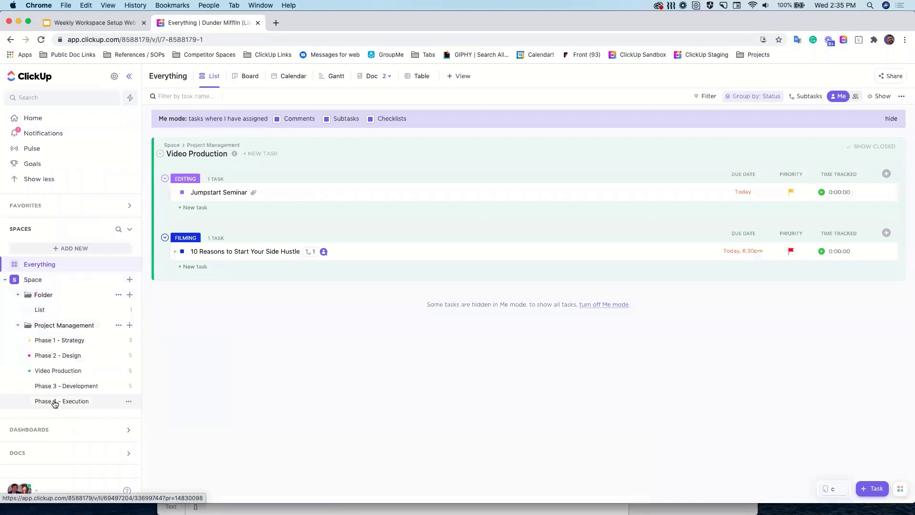
click(38, 265)
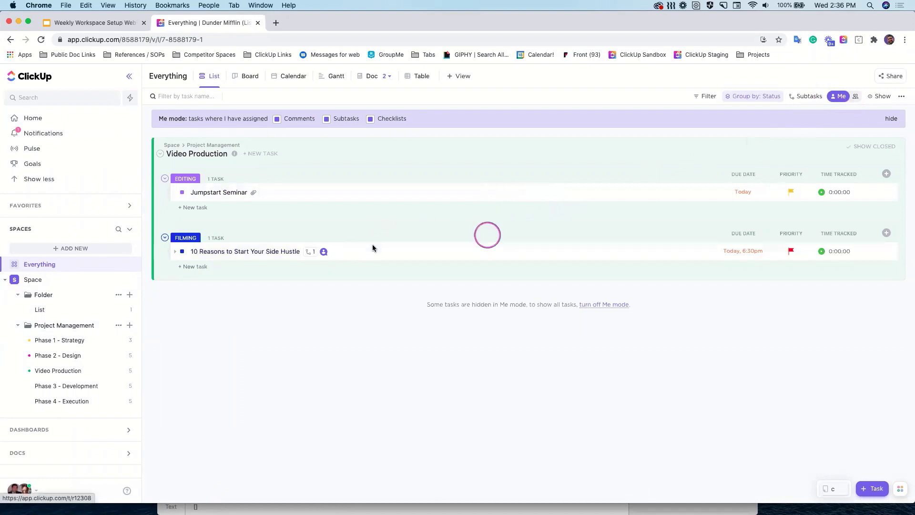
Step: Reverse the status group order in the Everything list and turn off Me mode to review the tasks of every list
click(762, 96)
click(774, 129)
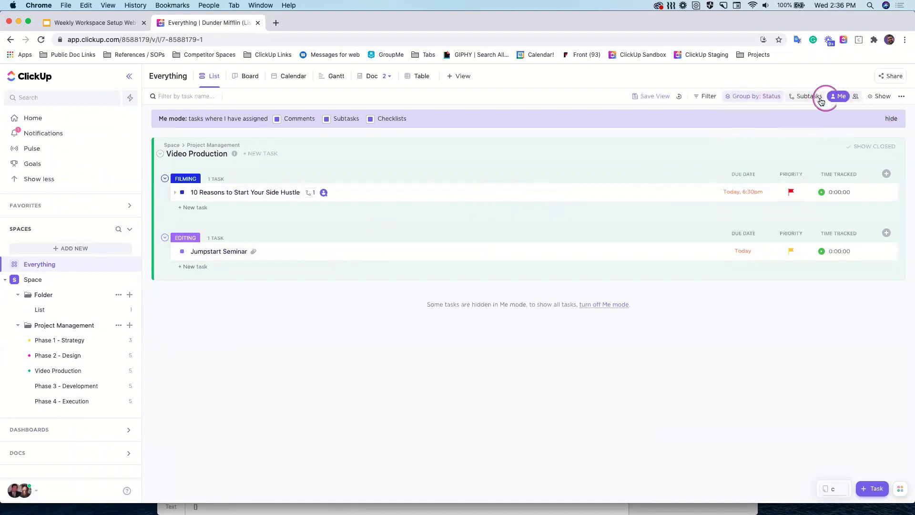
click(839, 96)
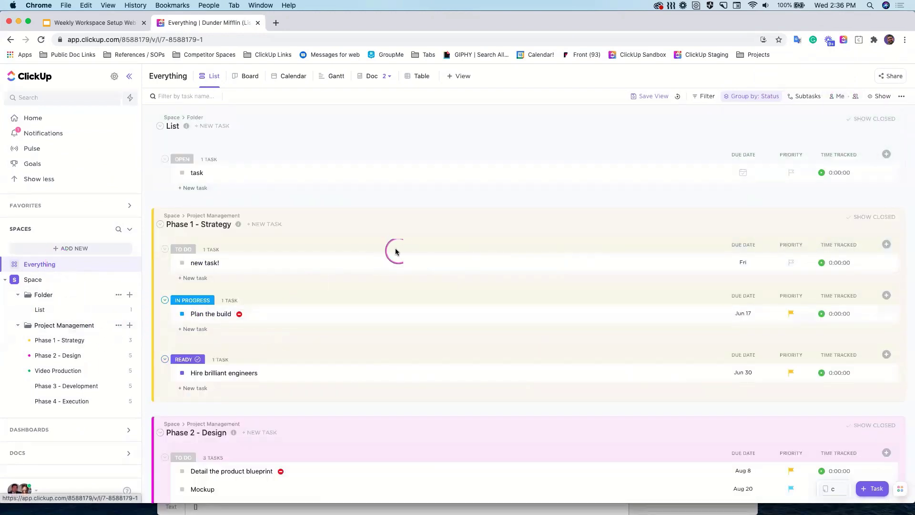
scroll(395, 249, down, 6)
scroll(306, 296, down, 6)
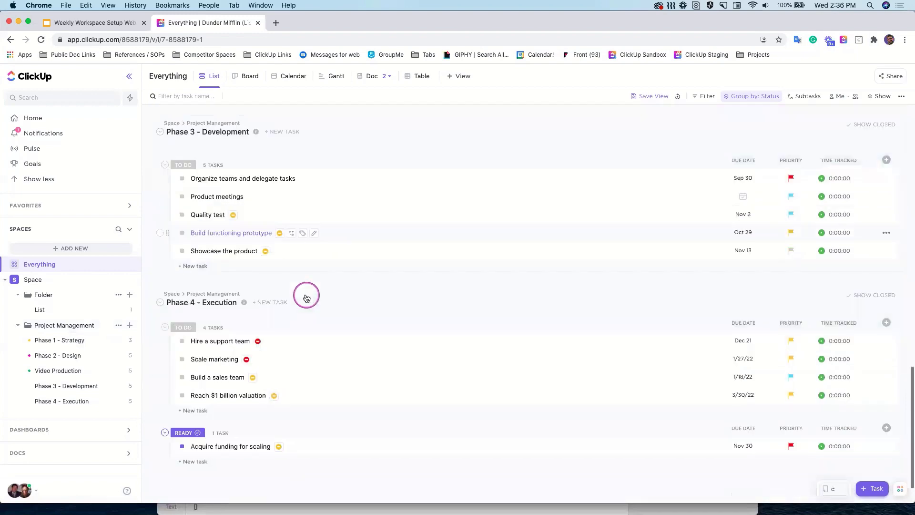
scroll(301, 398, up, 3)
scroll(301, 398, up, 10)
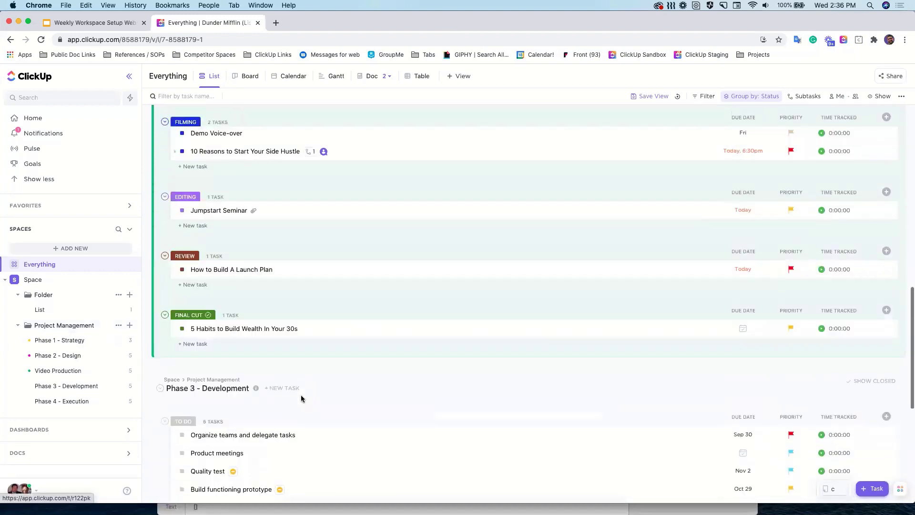
scroll(300, 401, up, 3)
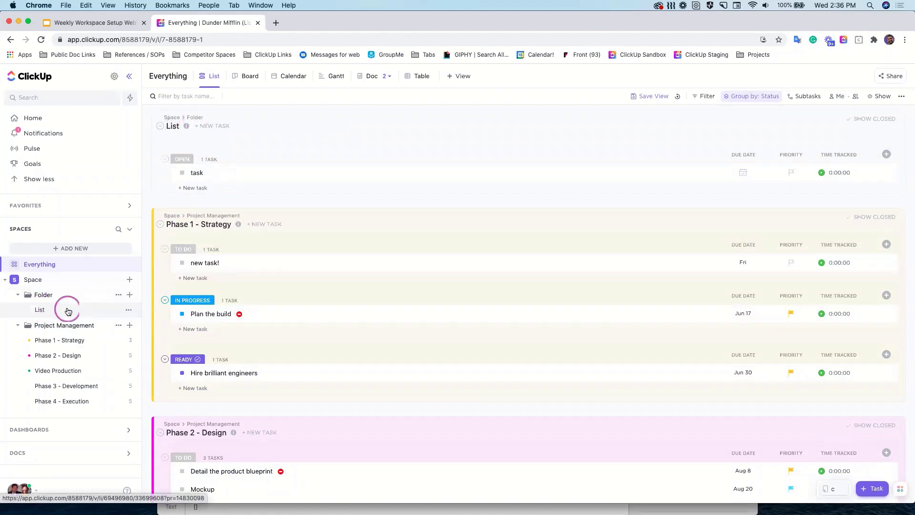
scroll(186, 431, down, 2)
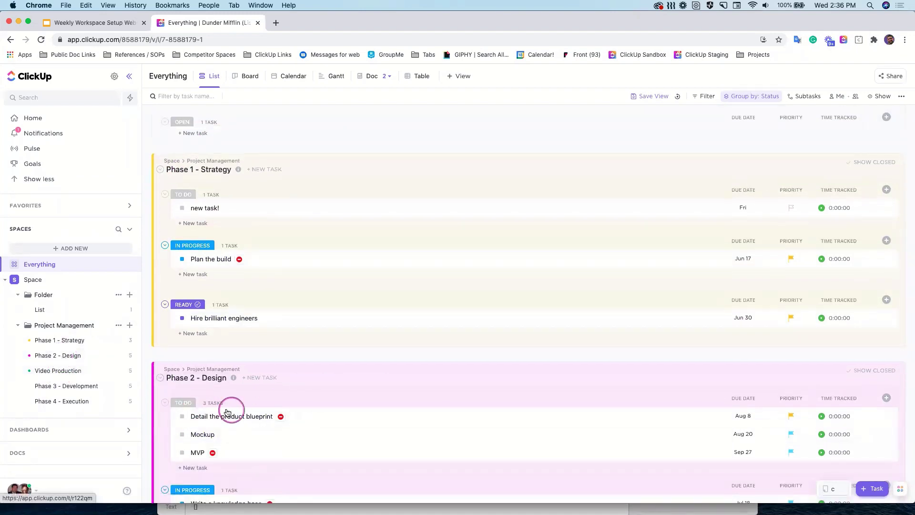
Step: Check your own tasks in Me mode, including the subtask of 10 Reasons to Start Your Side Hustle, and open the List inside Folder
click(833, 99)
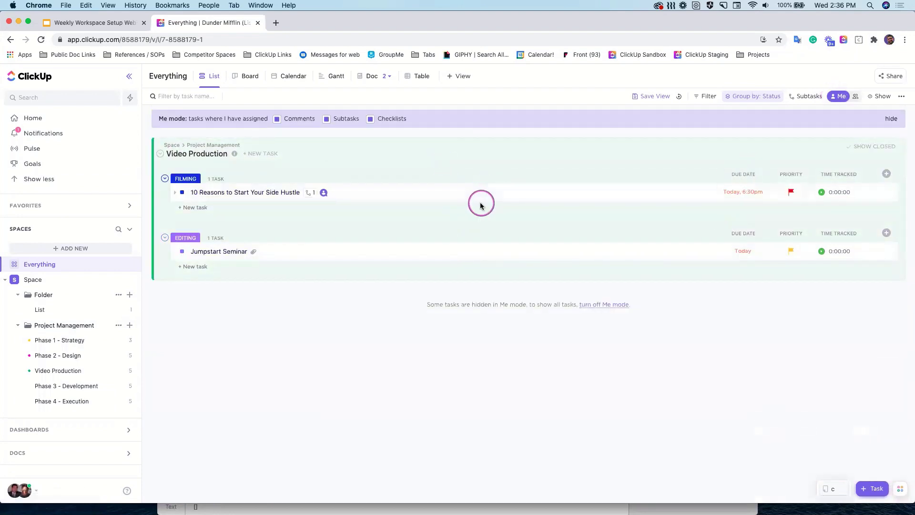
click(175, 192)
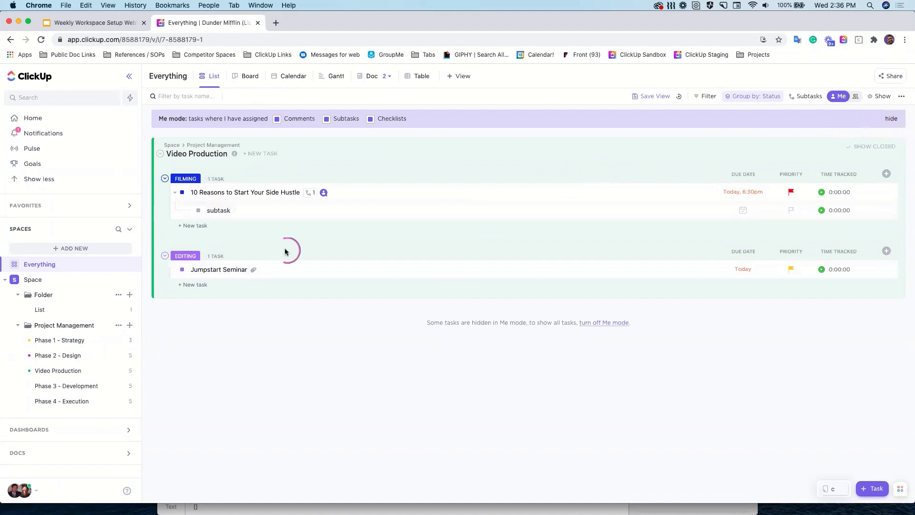
click(838, 96)
click(27, 315)
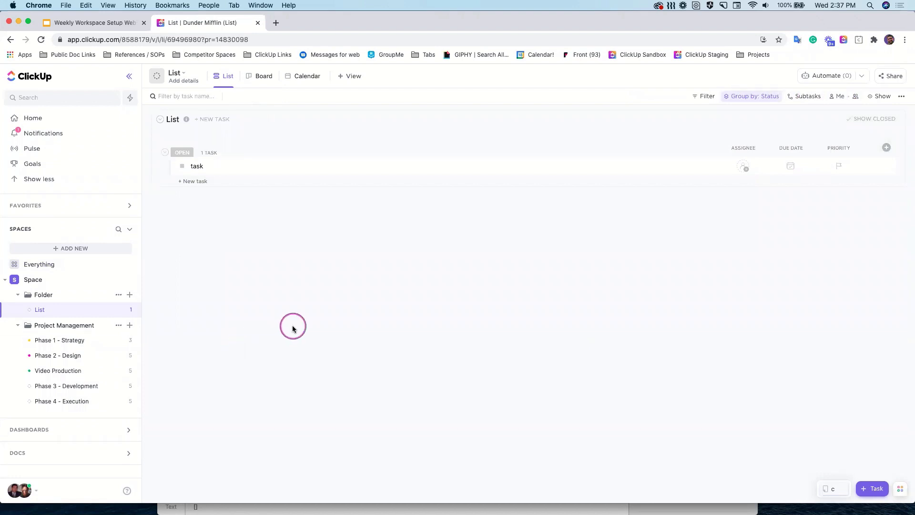
Step: In the workspace's Integrations settings, look at the Discord integration and try to reset the Slack authentication
click(31, 490)
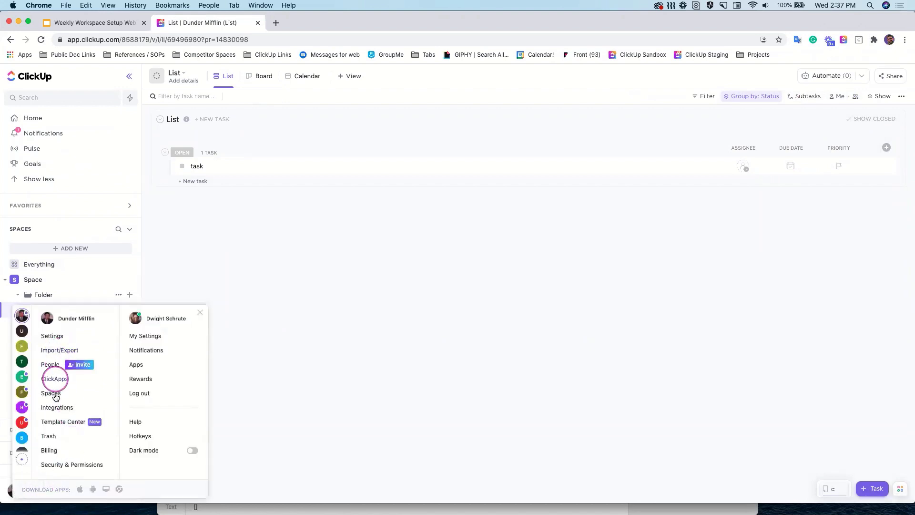
click(56, 408)
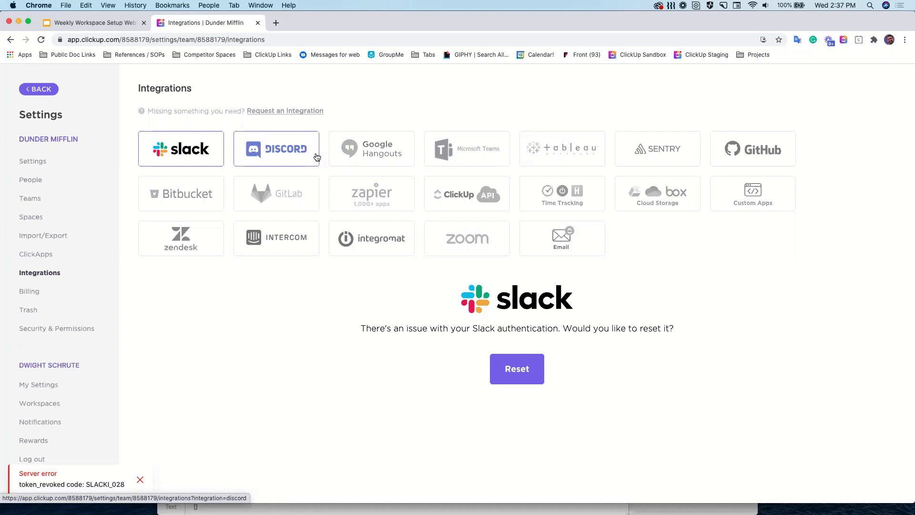
click(274, 171)
click(173, 143)
click(505, 362)
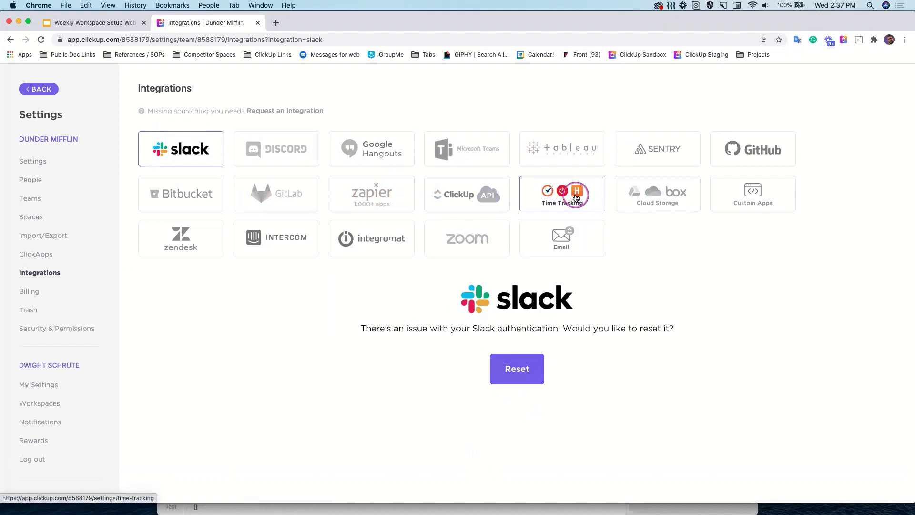
Step: View the linked accounts of the Email integration and return to the Slack integration
click(548, 245)
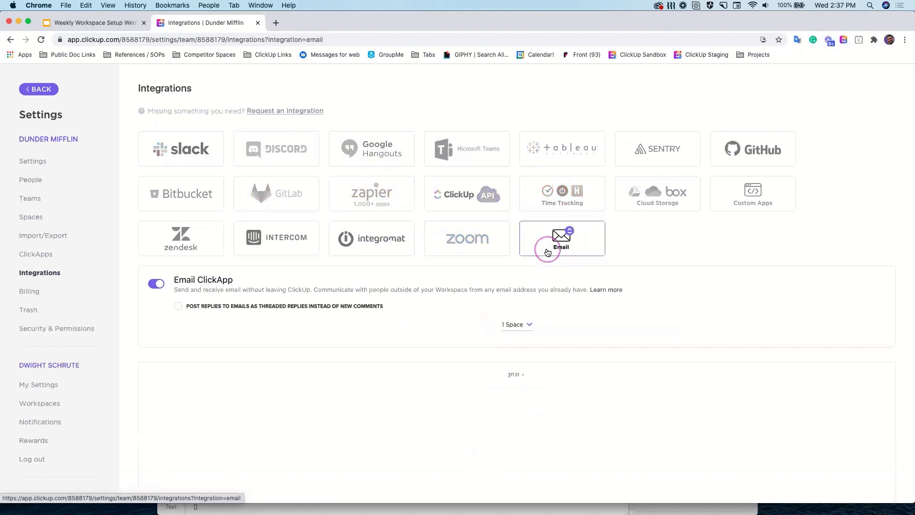
scroll(327, 282, down, 2)
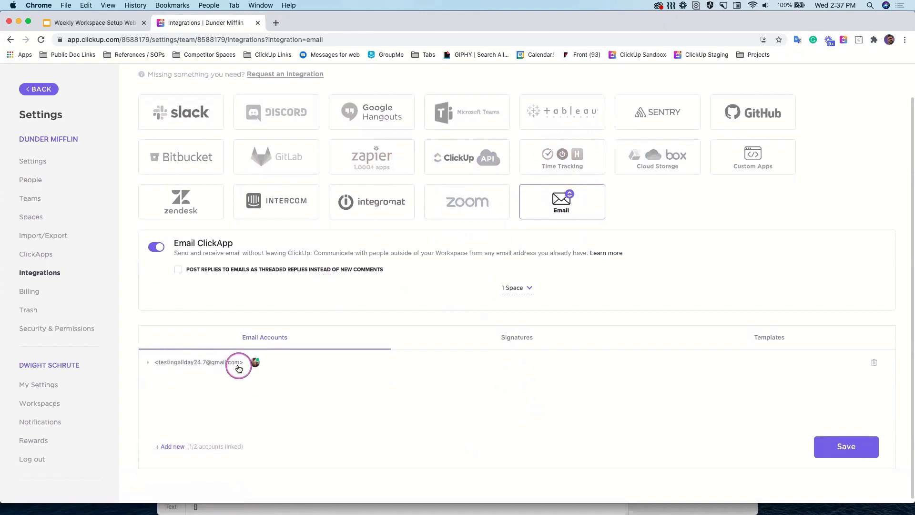
click(174, 110)
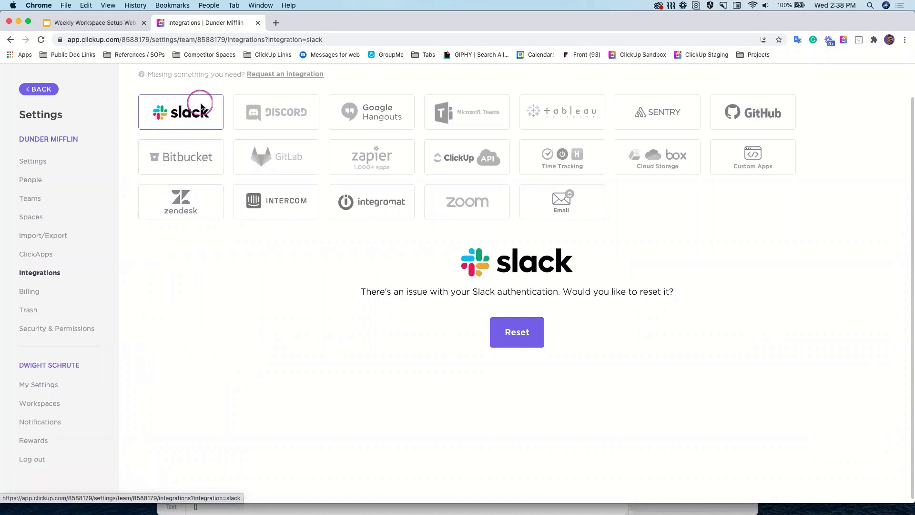
Step: Open the Zapier integration and examine the ready-made Zaps for connecting other apps with ClickUp
click(389, 159)
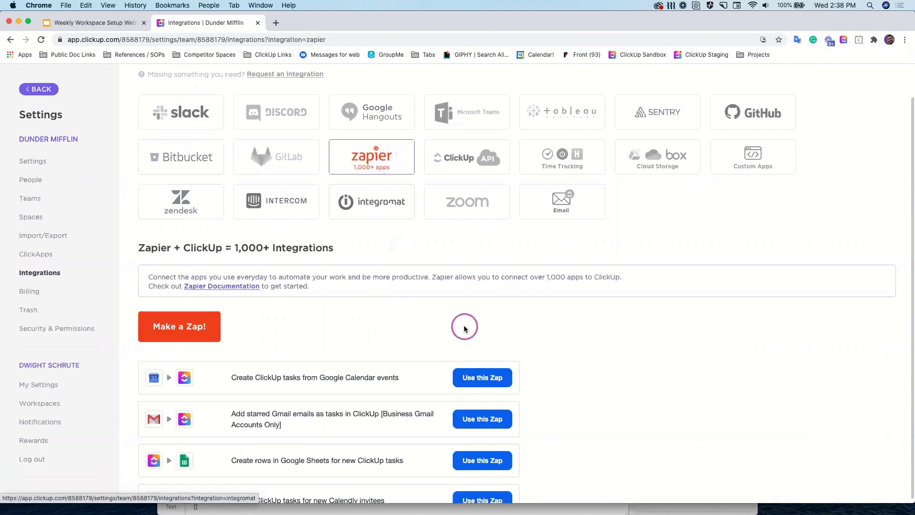
scroll(597, 315, down, 2)
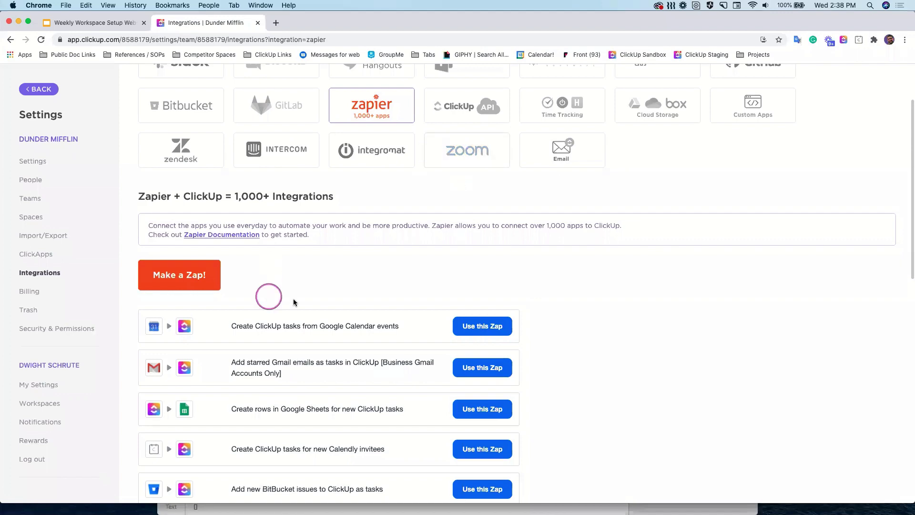
scroll(282, 293, down, 5)
scroll(284, 289, down, 2)
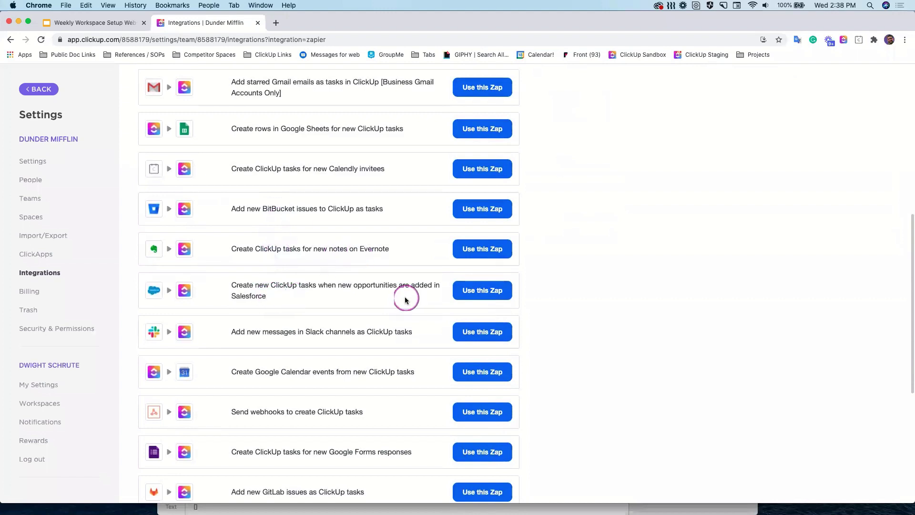
scroll(304, 322, down, 2)
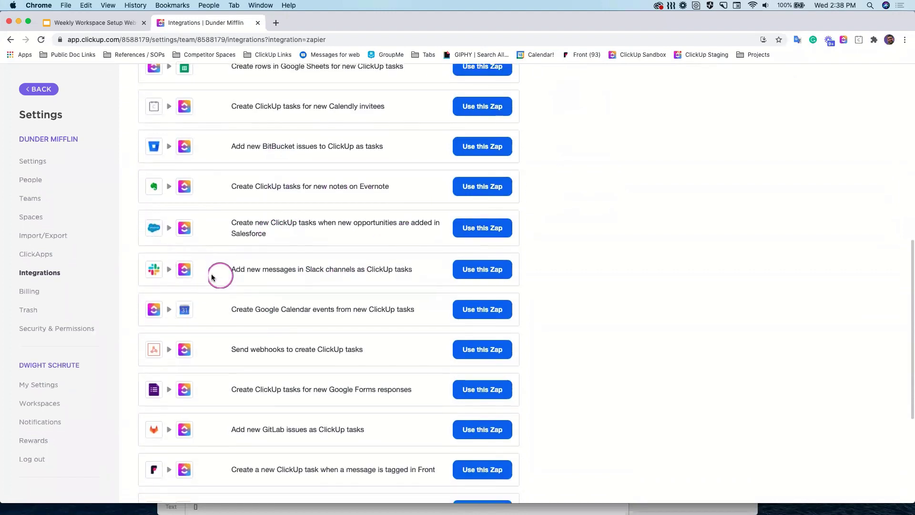
scroll(245, 268, down, 2)
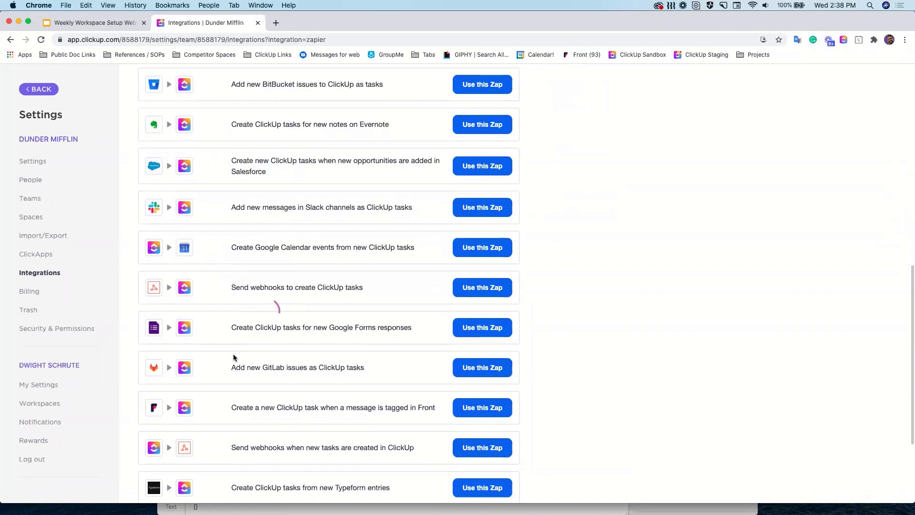
scroll(234, 357, down, 5)
scroll(268, 328, up, 20)
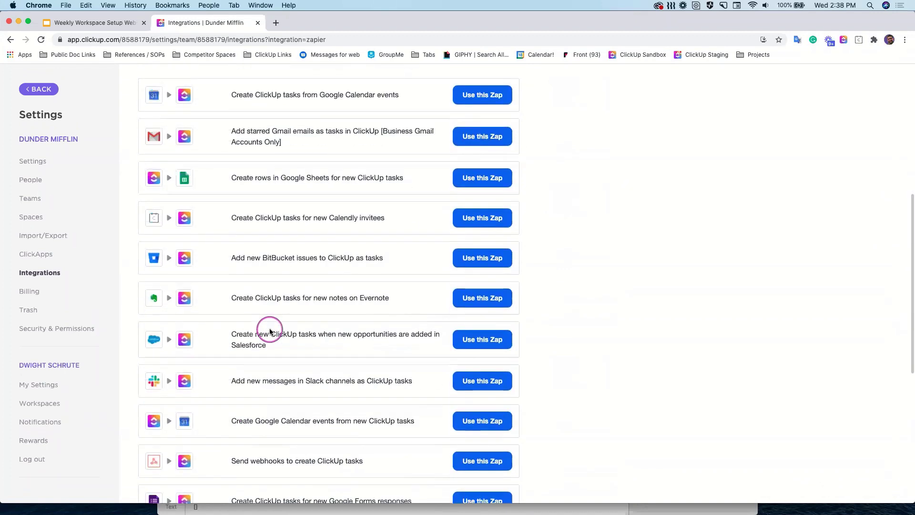
Step: Start making a Zap on Zapier's ClickUp page, search its apps for "sheets" and open the Google Sheets integration
click(192, 360)
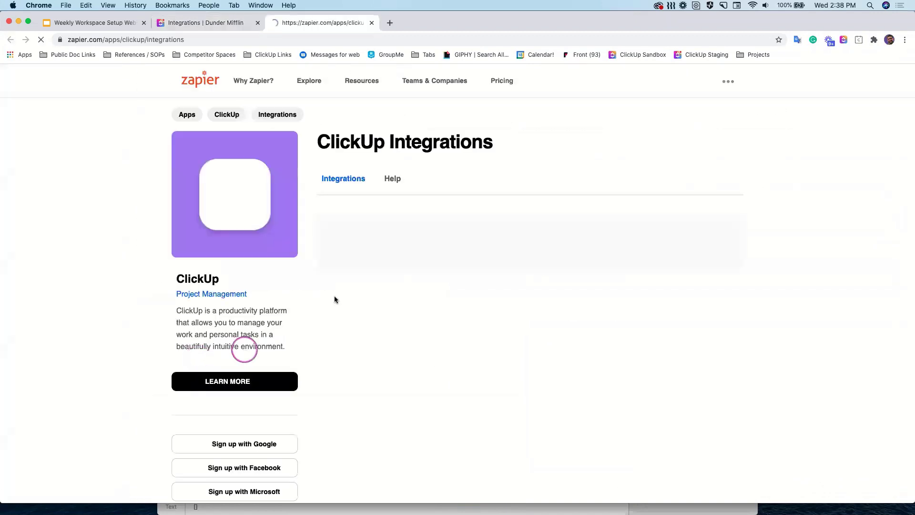
click(623, 377)
scroll(463, 285, down, 5)
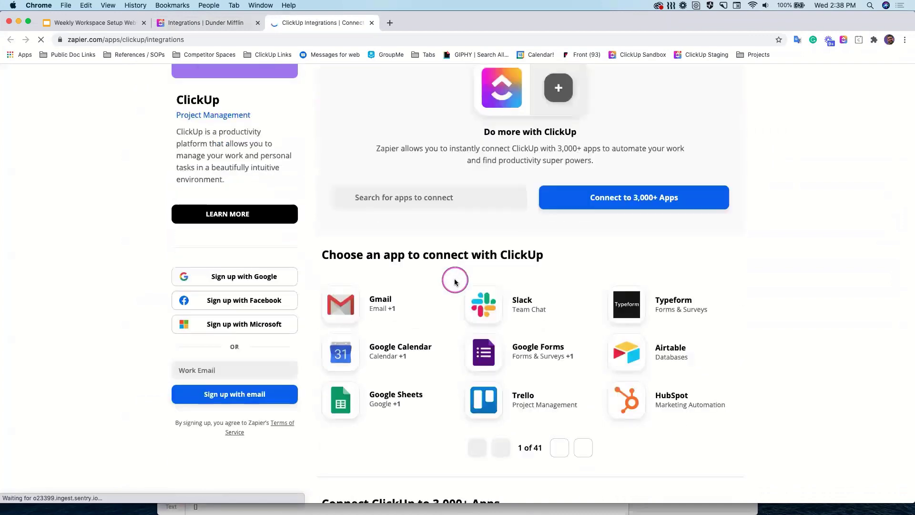
click(428, 172)
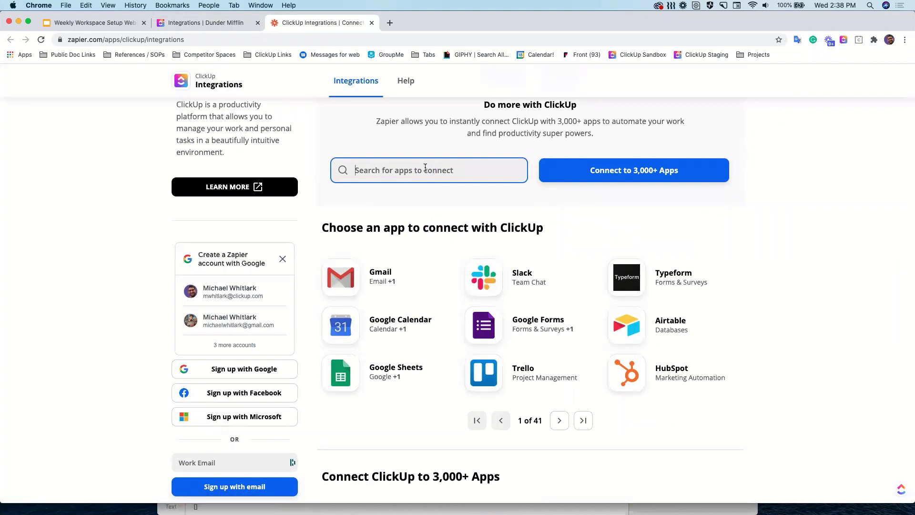
text(sheets)
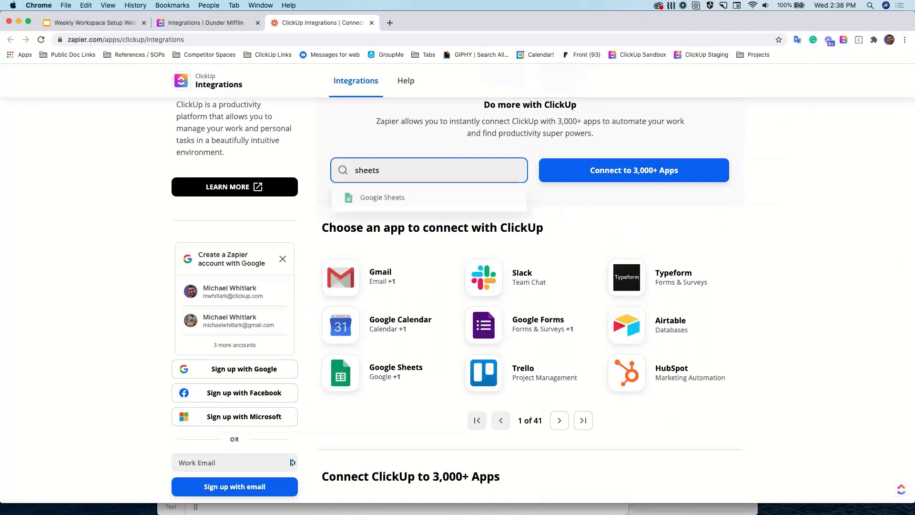
click(389, 200)
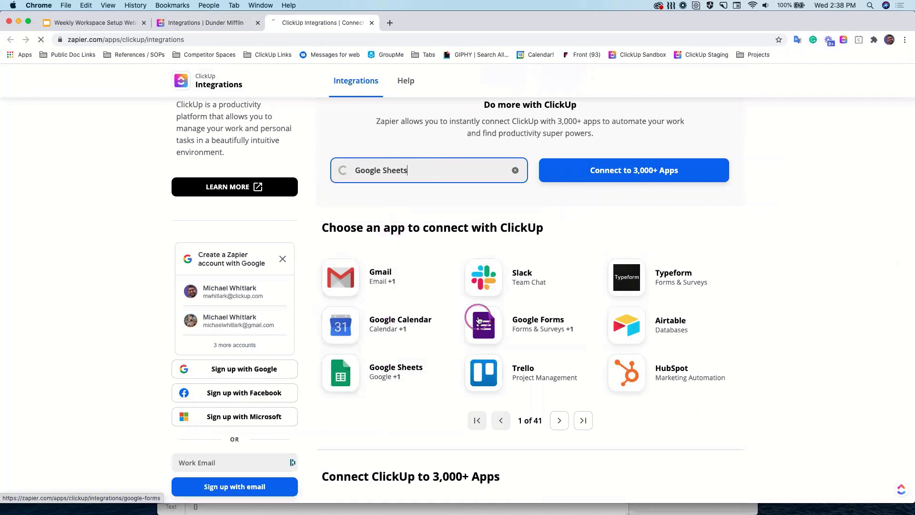
Step: Review the popular ways to connect ClickUp and Google Sheets and return to the ClickUp integrations page
scroll(385, 307, down, 3)
scroll(387, 308, down, 4)
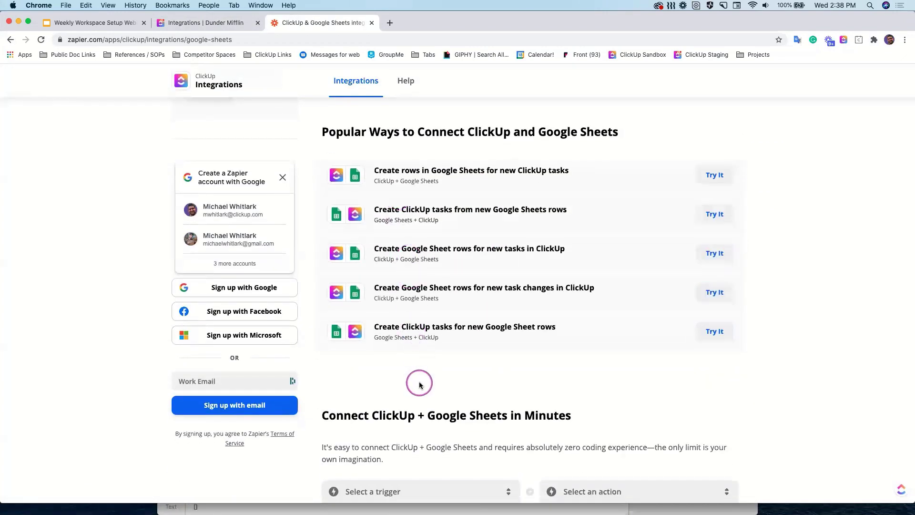
scroll(390, 261, up, 5)
scroll(390, 262, up, 2)
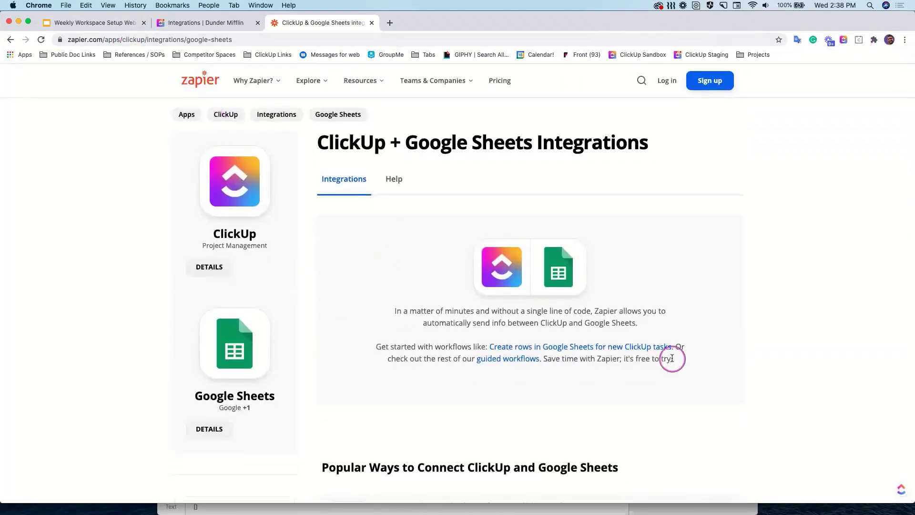
click(10, 39)
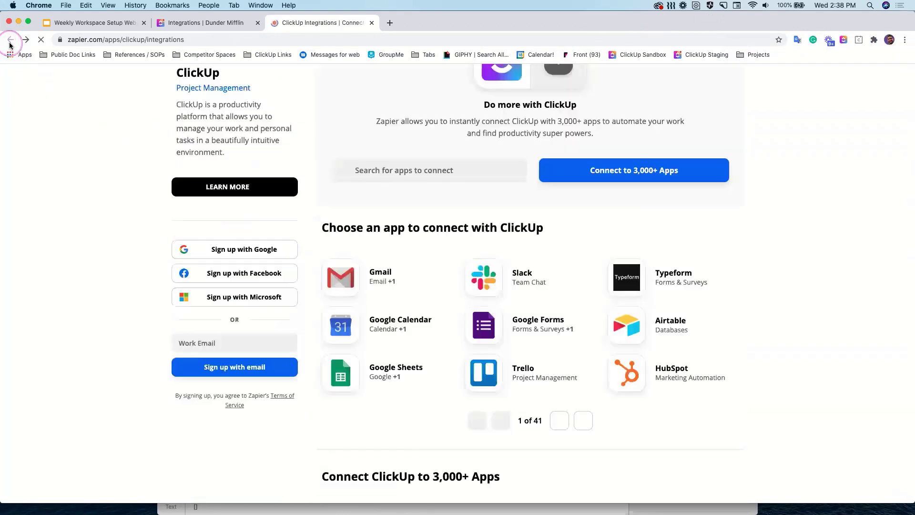
Step: Return from the integration settings to the List and add a filter where Due date is Date range
click(186, 22)
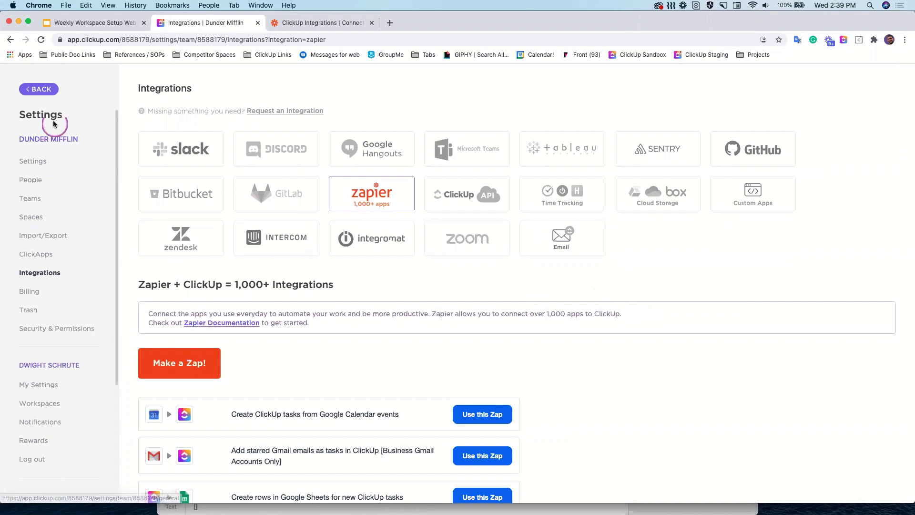
click(48, 96)
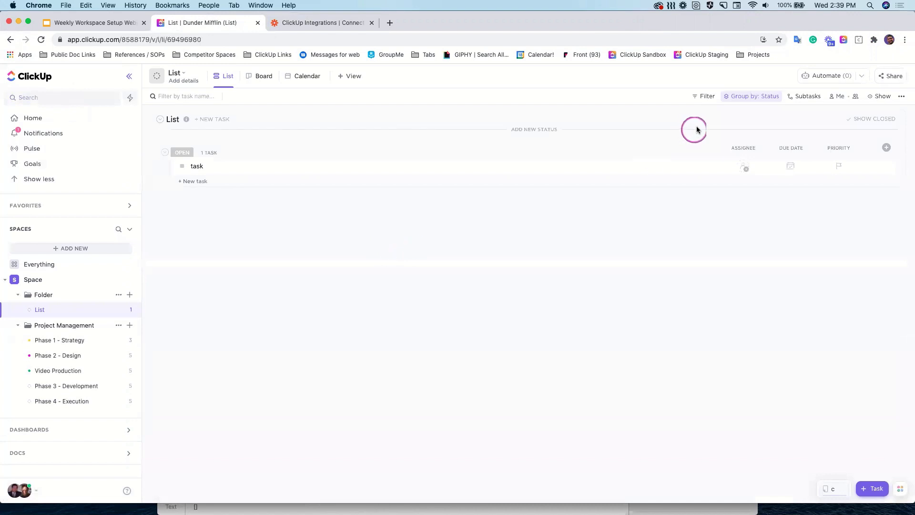
click(704, 97)
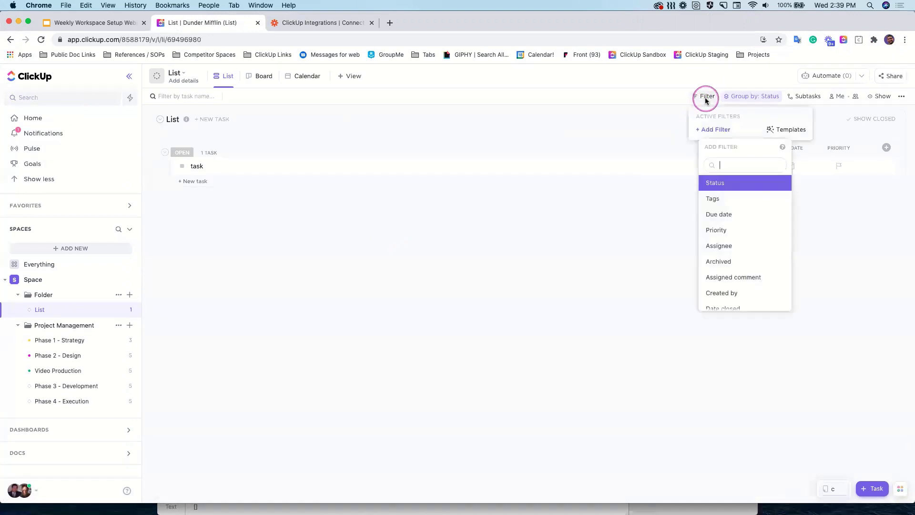
click(719, 214)
click(738, 139)
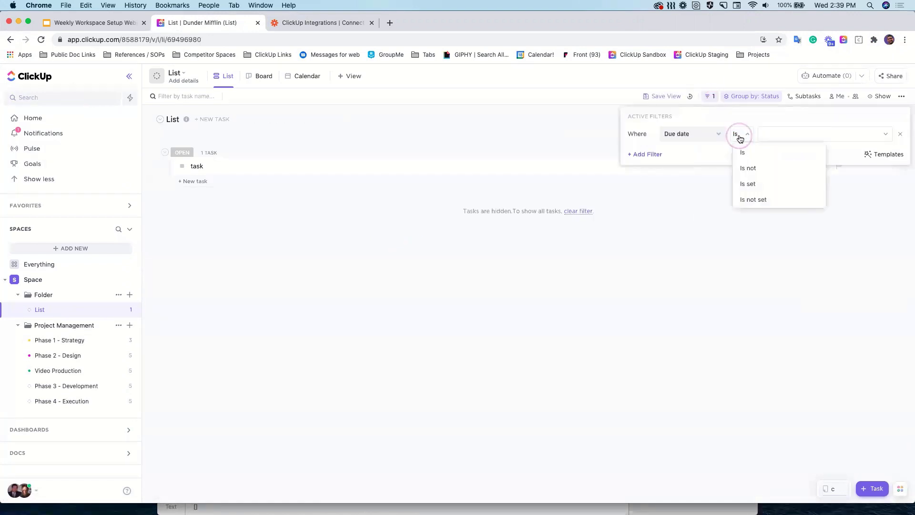
click(757, 154)
click(790, 134)
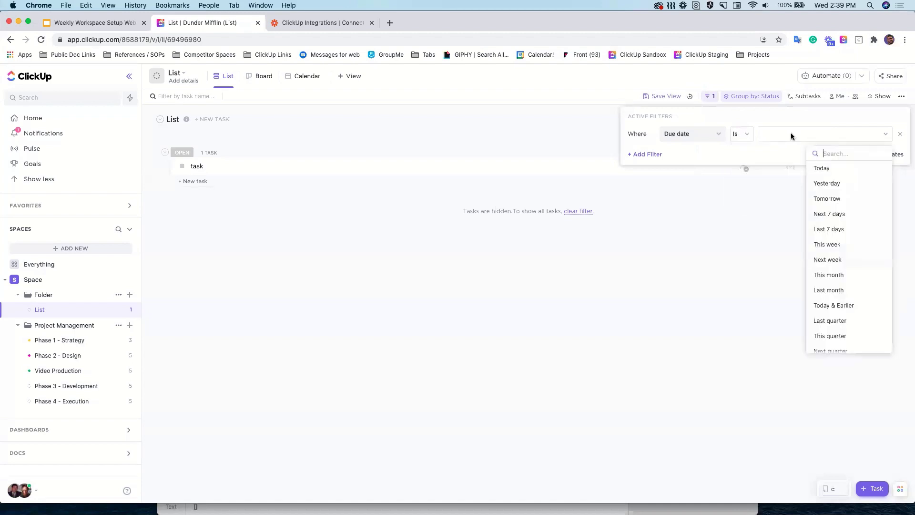
scroll(839, 281, down, 5)
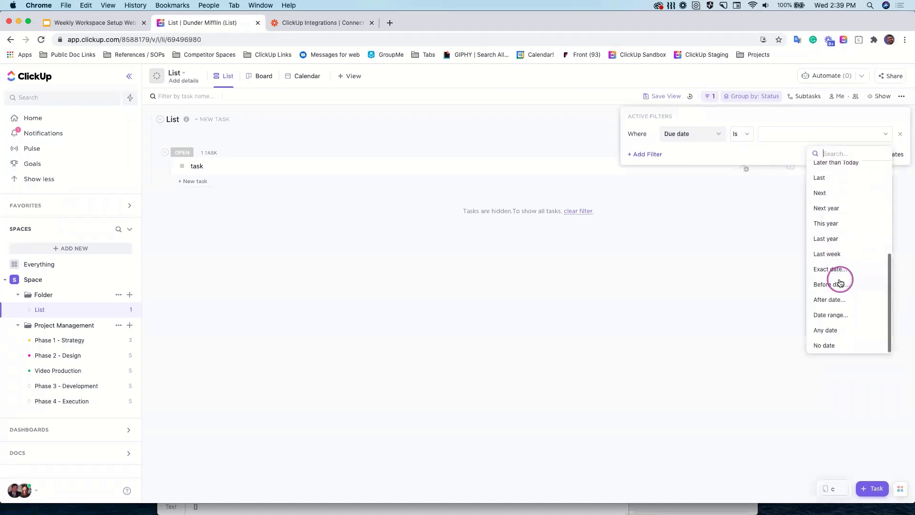
click(843, 314)
Step: Set the List's due date filter range to 3/21/2021 - 4/17/2021
click(837, 131)
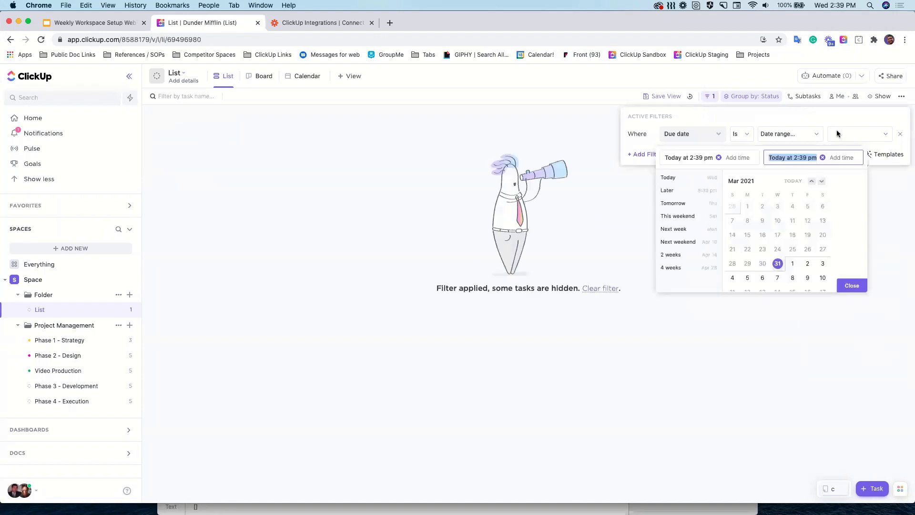
click(732, 248)
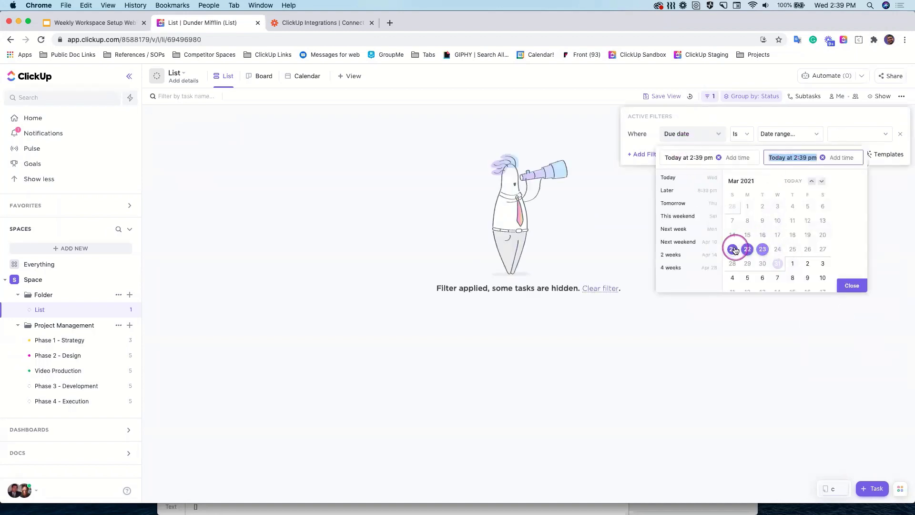
click(806, 250)
scroll(810, 253, down, 2)
click(821, 262)
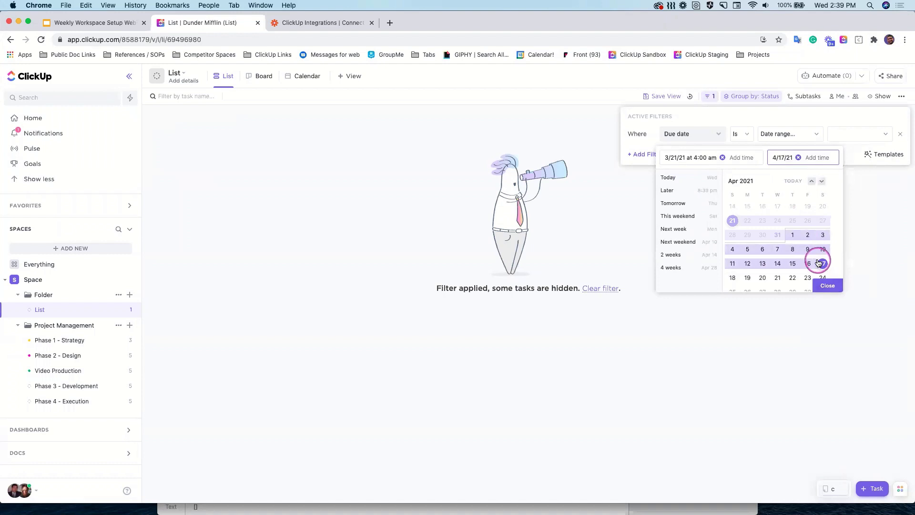
click(824, 286)
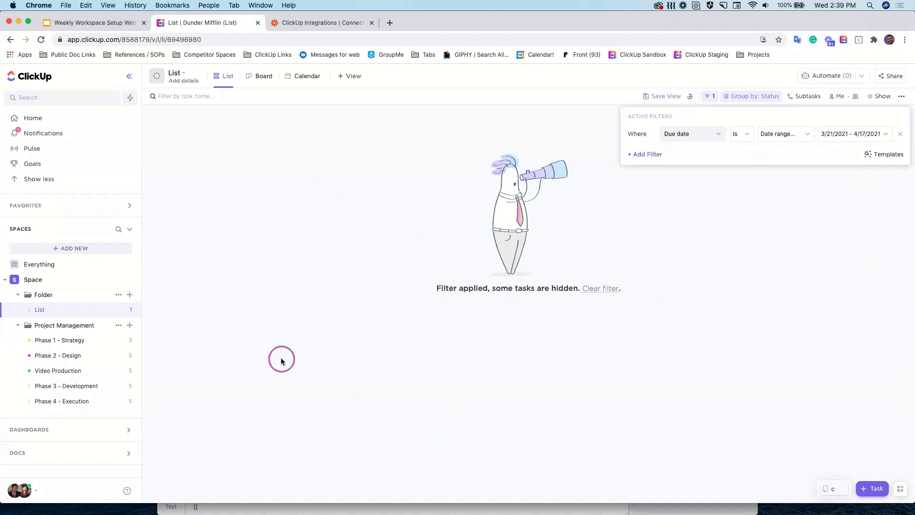
Step: Open the Project Management folder to show the tasks of all its lists
click(49, 282)
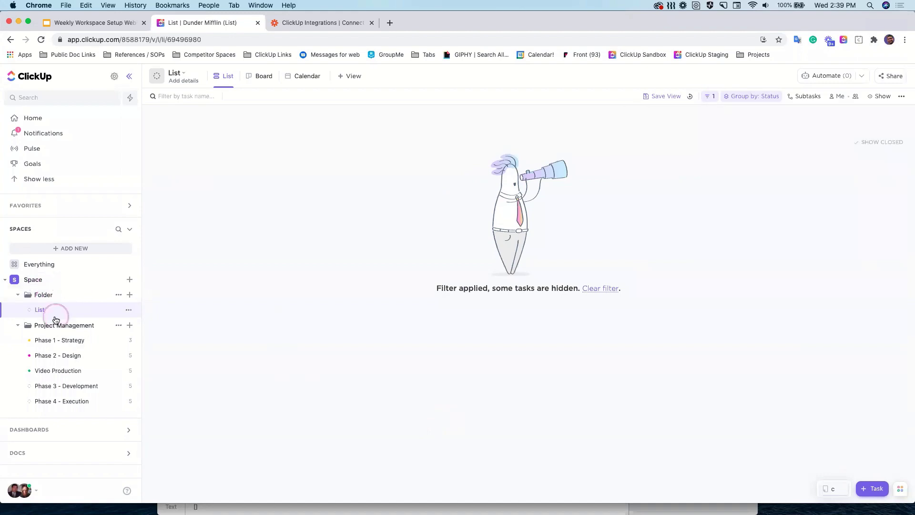
click(58, 326)
click(60, 328)
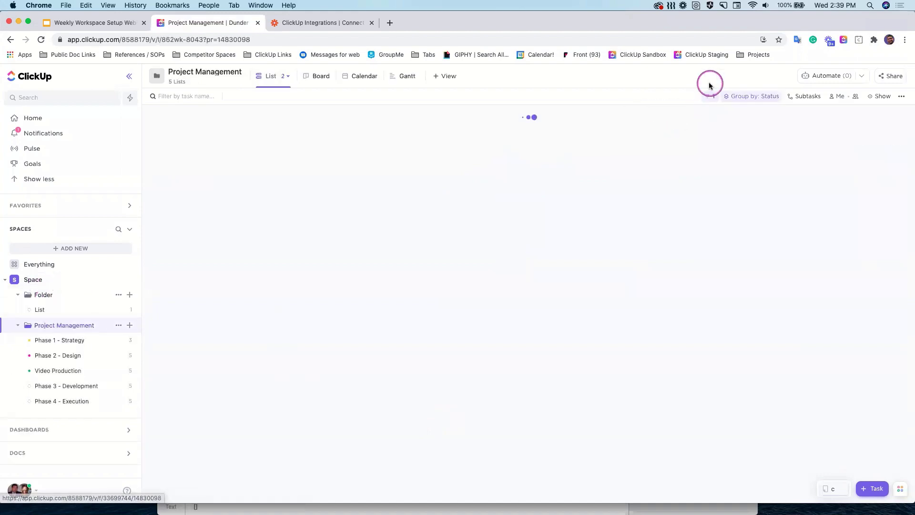
key(ctrl+Up)
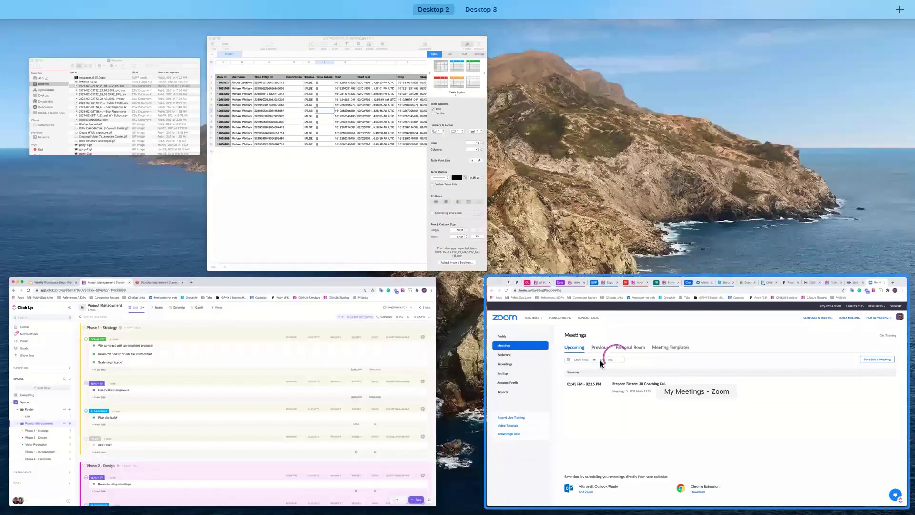
click(376, 413)
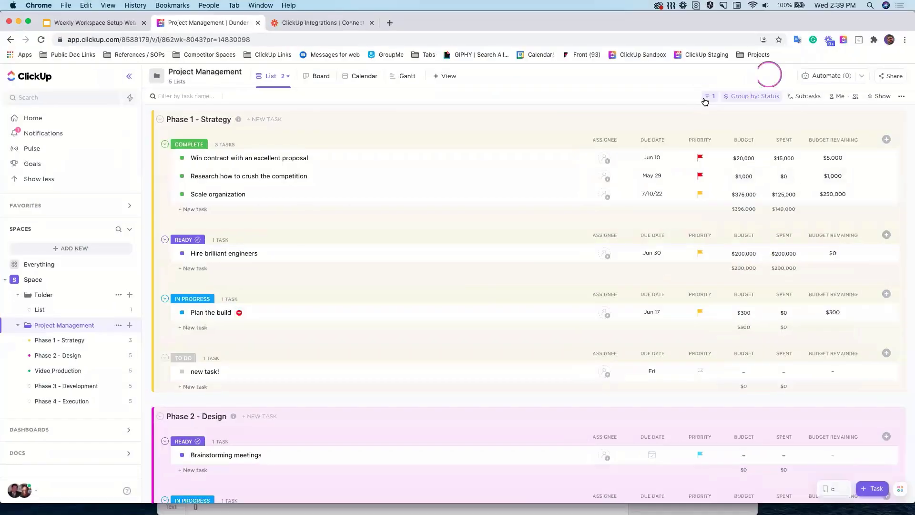
Step: Review the available filter fields and change the Project Management folder's Status filter to Due date
click(709, 96)
click(682, 134)
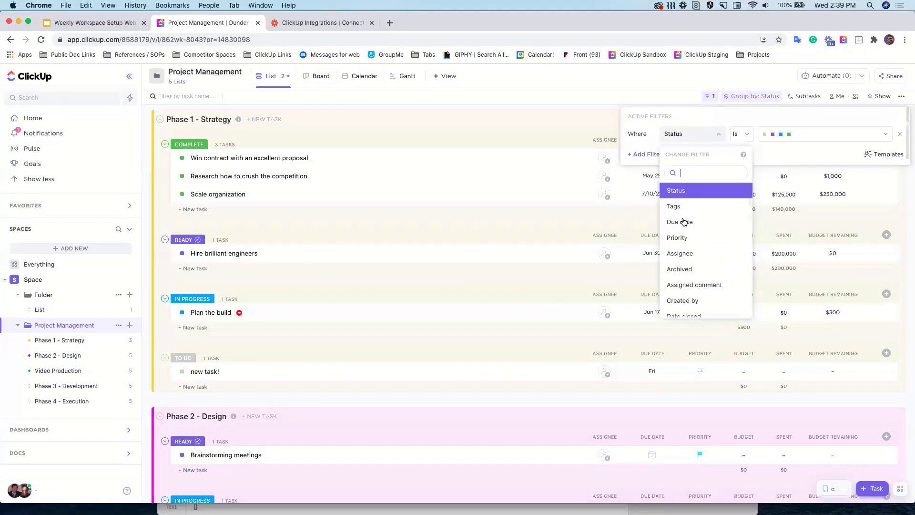
scroll(684, 222, down, 10)
scroll(681, 240, up, 3)
scroll(682, 243, up, 2)
scroll(682, 244, down, 2)
scroll(682, 243, up, 3)
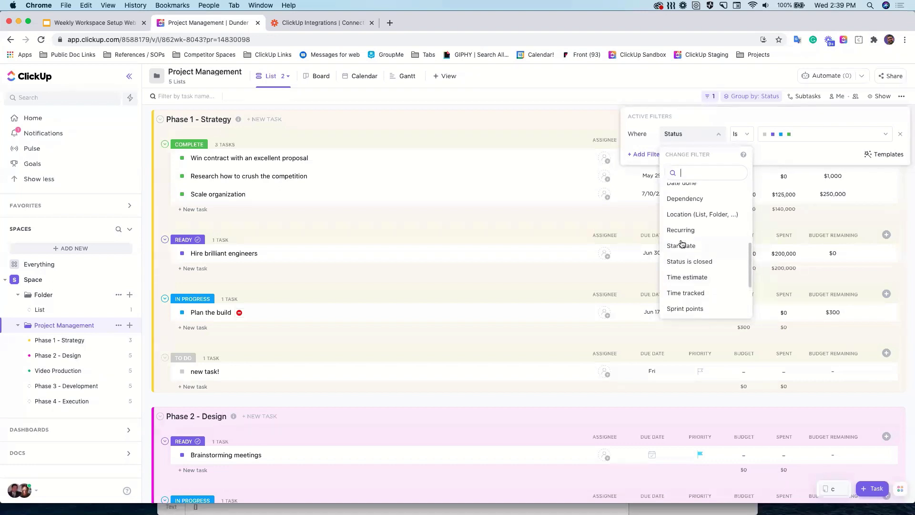
scroll(682, 215, up, 3)
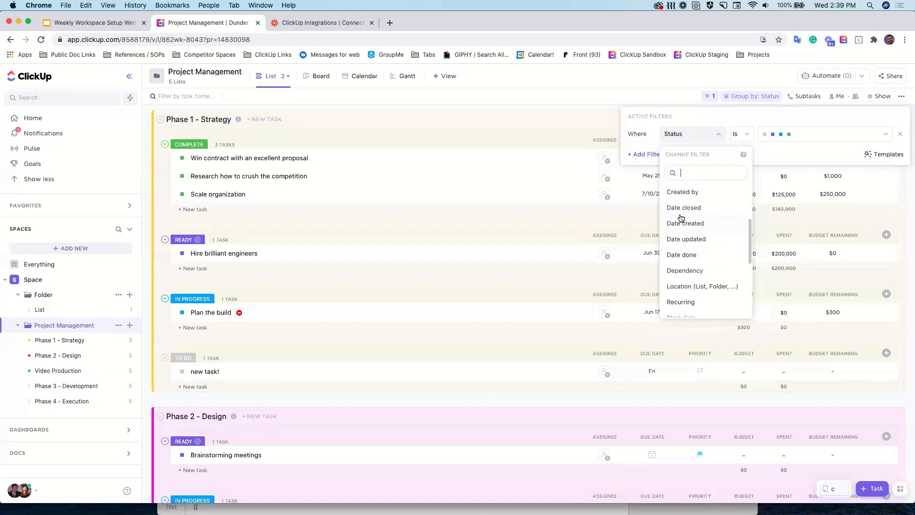
scroll(694, 251, up, 4)
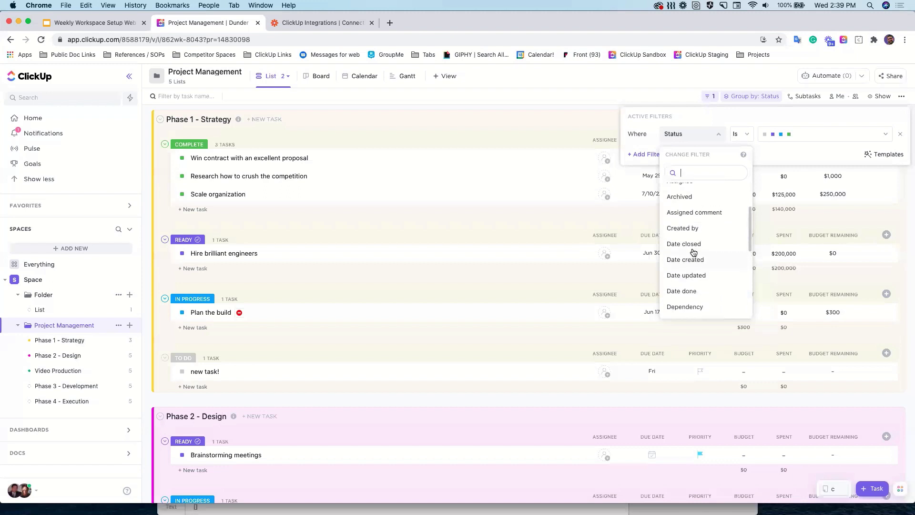
click(686, 223)
Step: Set the folder's due date filter to the date range 3/21/2021 - 4/24/2021
click(772, 134)
scroll(809, 257, down, 6)
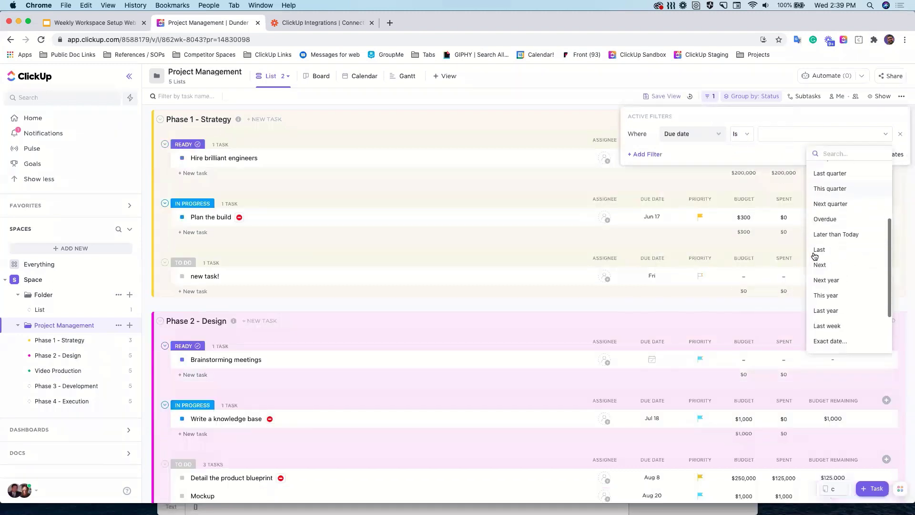
click(831, 328)
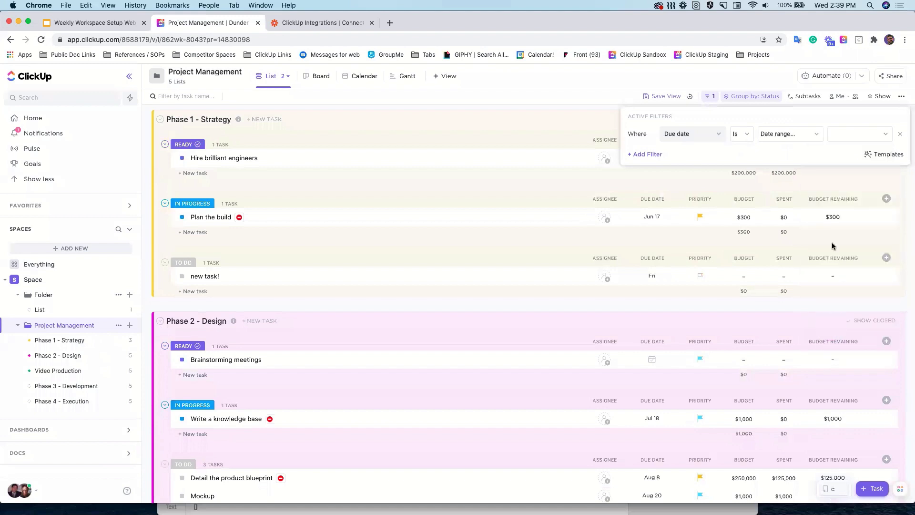
click(838, 134)
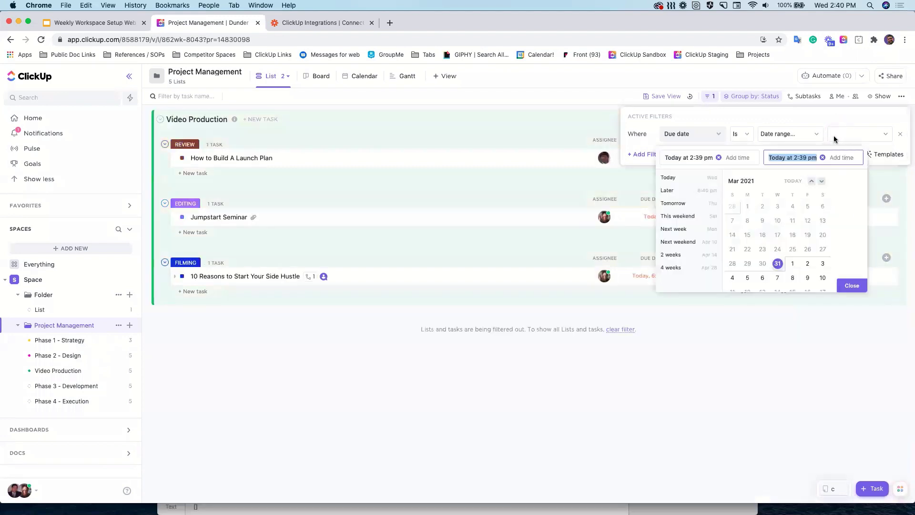
click(732, 249)
scroll(791, 245, down, 3)
click(822, 249)
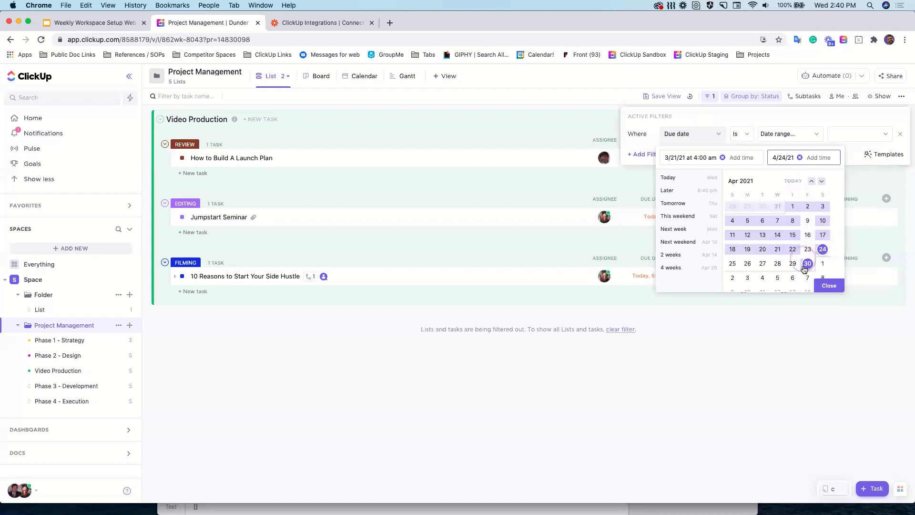
click(825, 285)
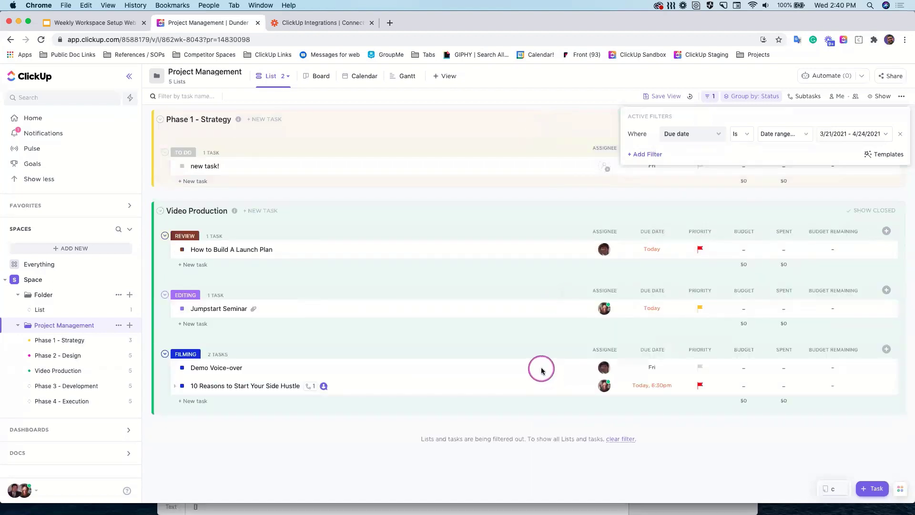
click(568, 464)
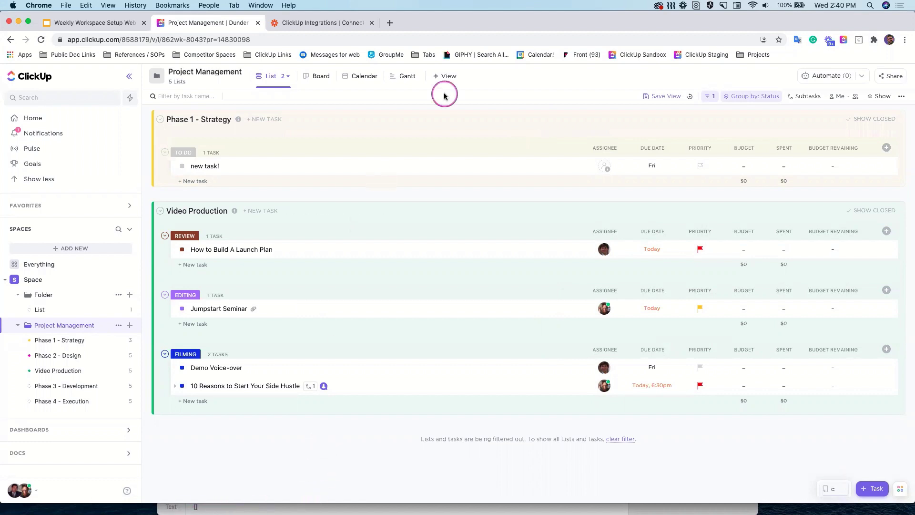
Step: Add a Workload view to the Project Management folder and check an assignee's scheduled tasks for Wednesday the 31st
click(445, 76)
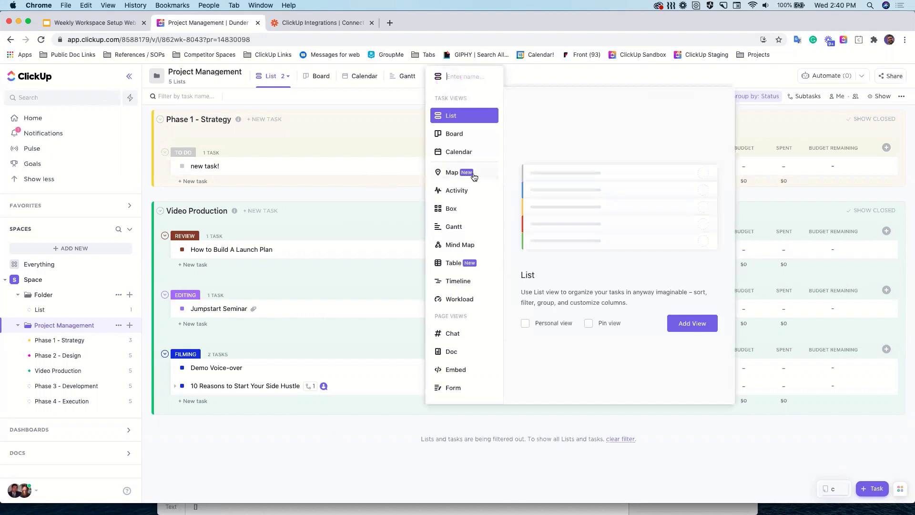
click(460, 300)
click(700, 324)
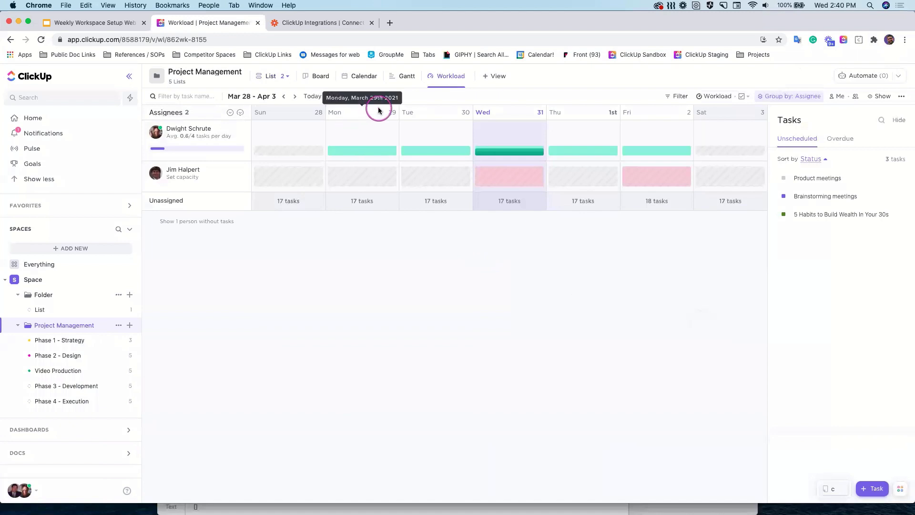
mouse_move(483, 173)
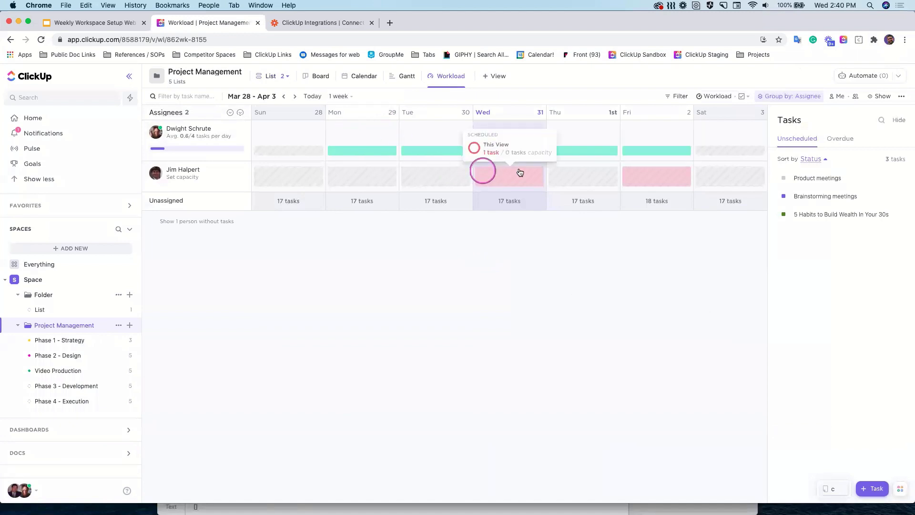
click(898, 76)
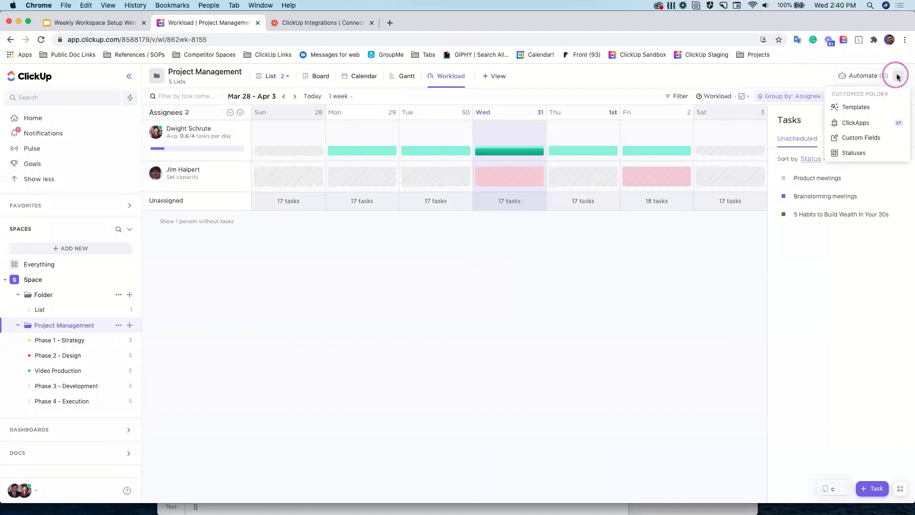
click(854, 122)
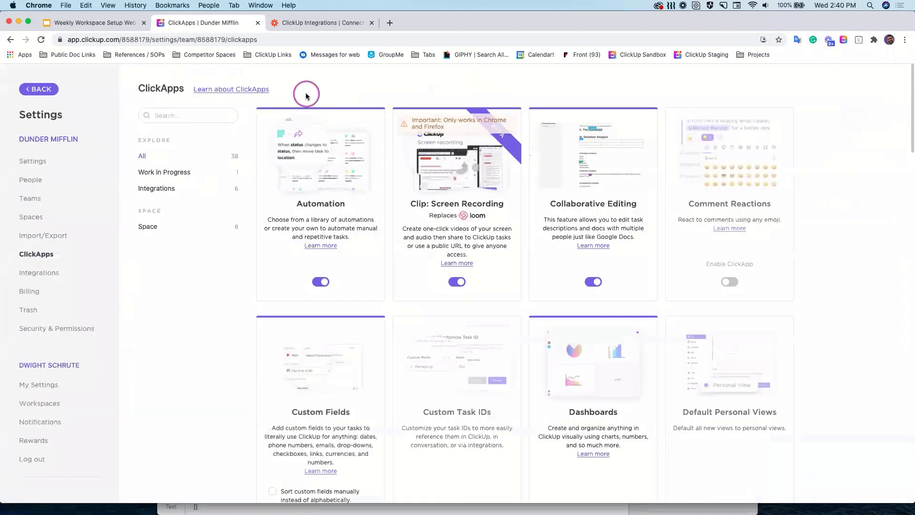
click(40, 89)
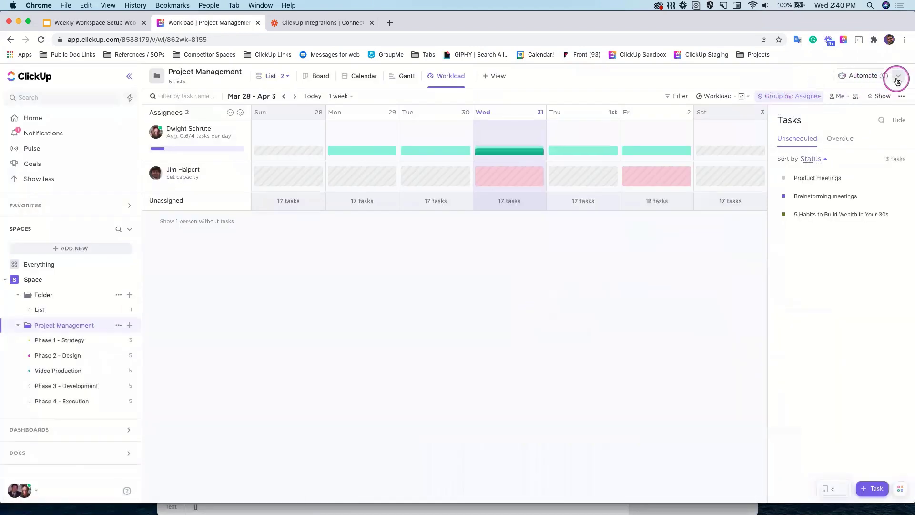
Step: Search the ClickApps for "time estimates", enable Time Estimates for the Space and return to the Project Management folder's List view
click(898, 79)
click(868, 123)
click(198, 115)
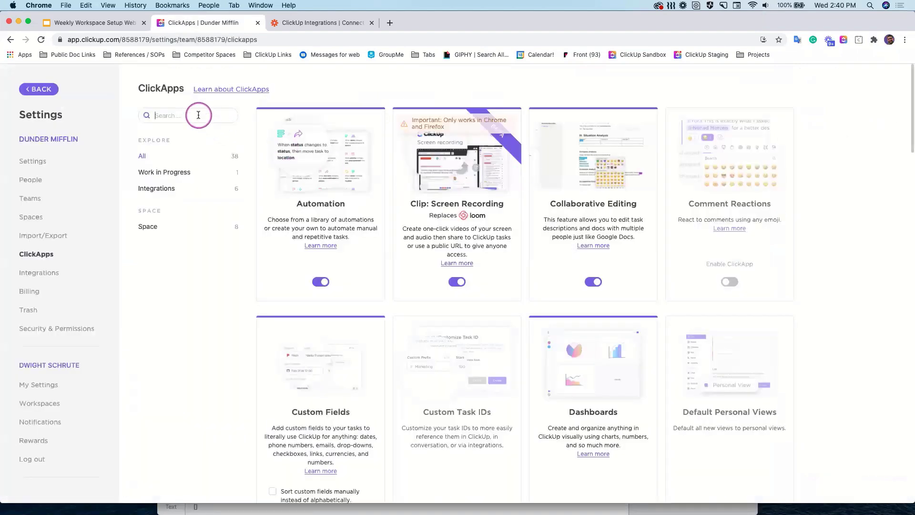
text(time estimates)
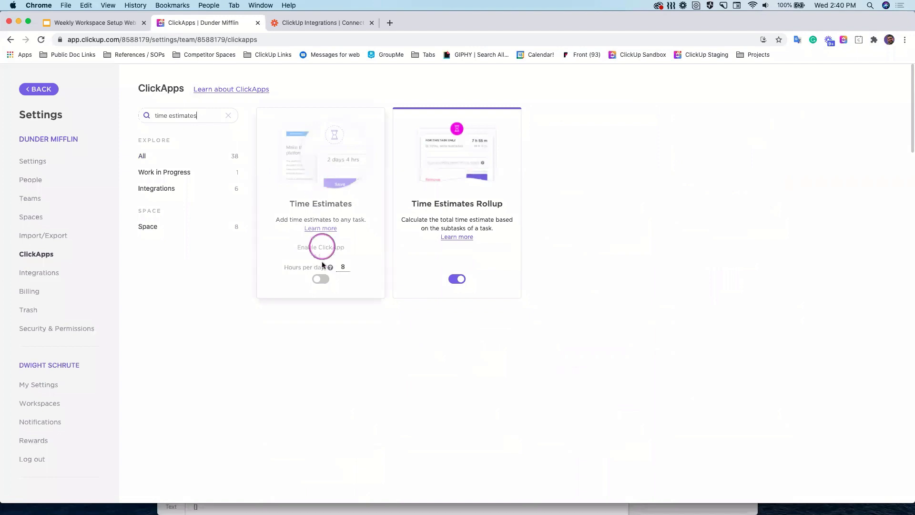
click(320, 279)
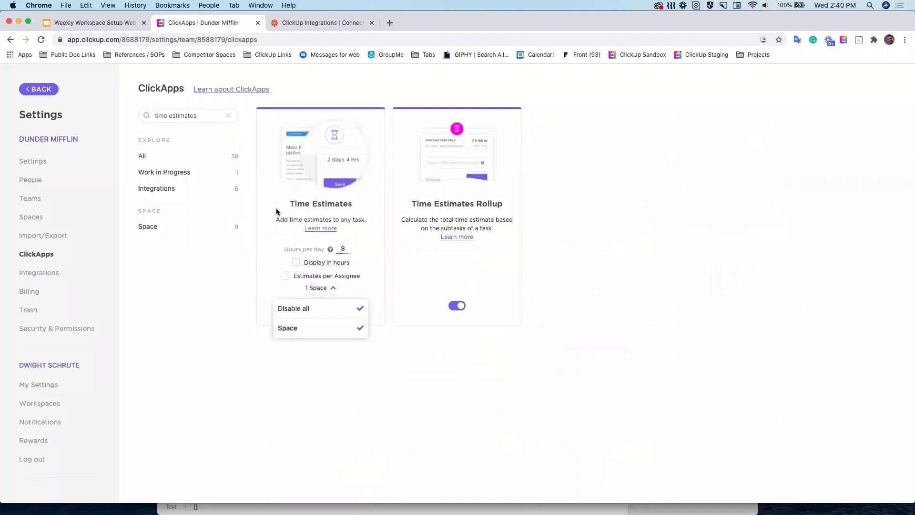
click(41, 95)
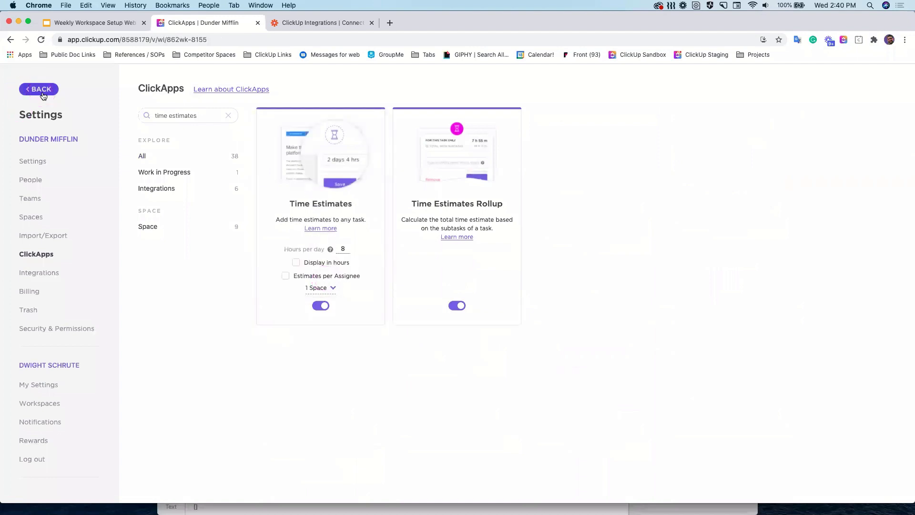
click(262, 89)
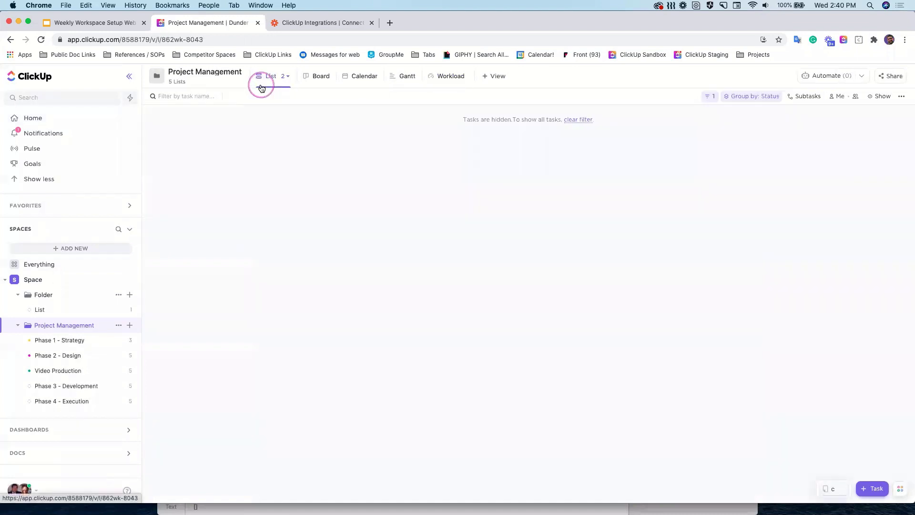
Step: Add a Time estimate column to the Project Management folder's List view
click(885, 150)
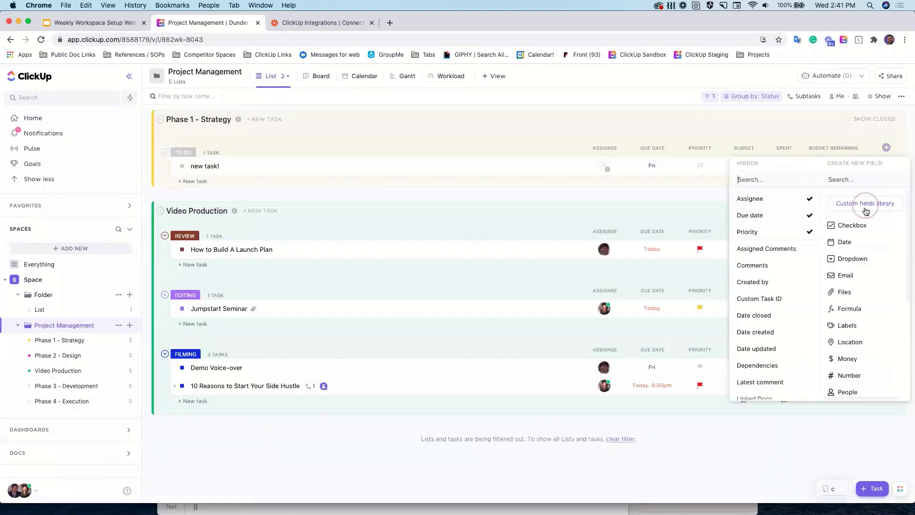
scroll(778, 262, down, 5)
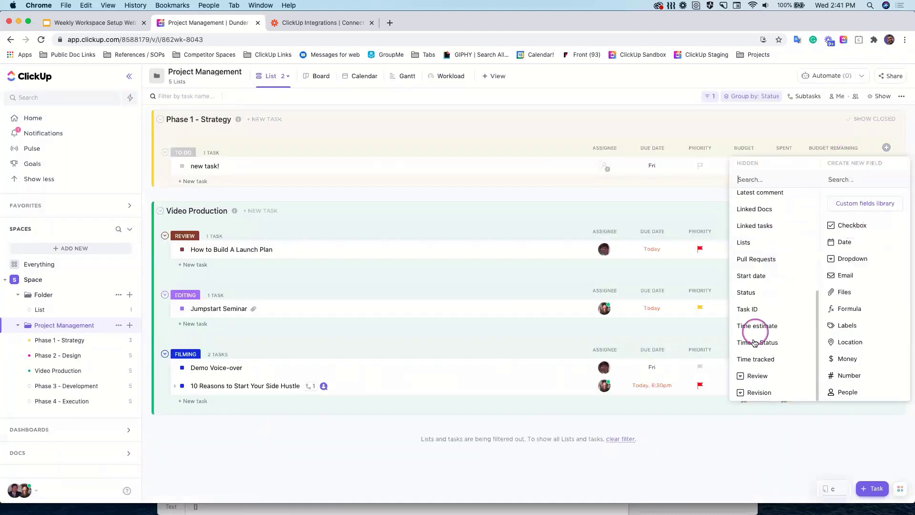
click(757, 337)
click(741, 129)
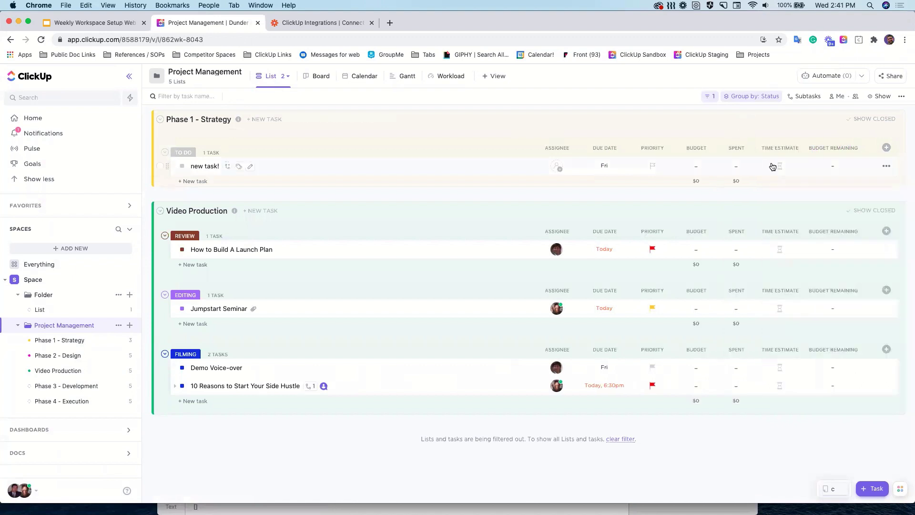
Step: Set time estimates of 4h for "new task!", 4h for "How to Build A Launch Plan" and 2h for "Jumpstart Seminar"
click(780, 166)
text(4h)
key(Return)
click(781, 249)
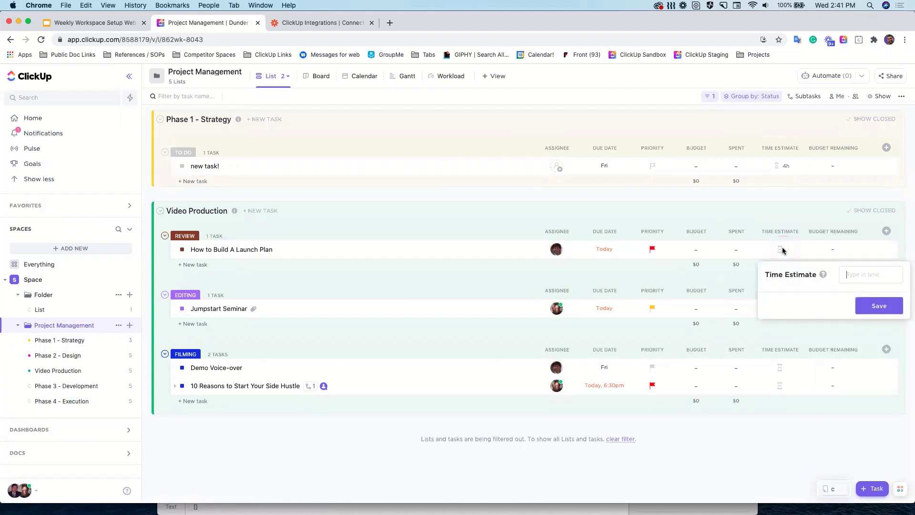
text(4h)
click(879, 305)
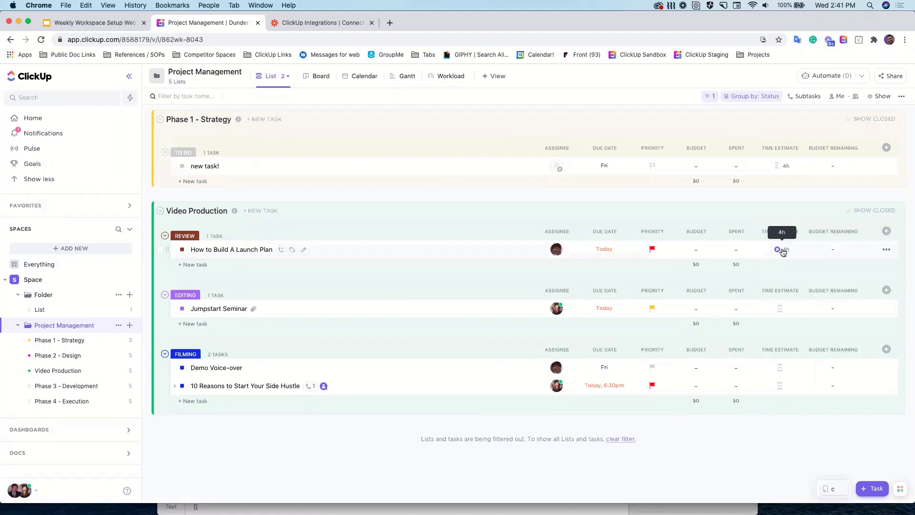
click(779, 308)
text(2h)
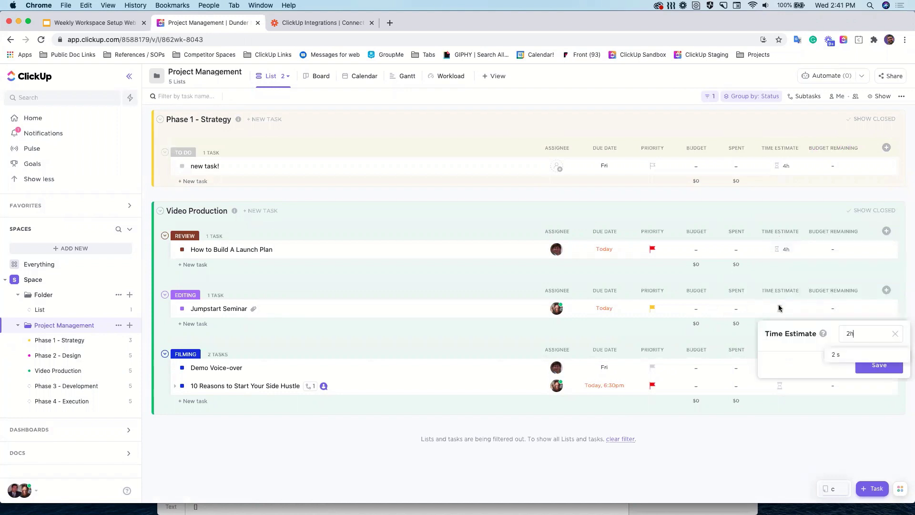
key(Return)
Step: Set the Filming tasks' time estimates to 3h for "Demo Voice-over" and 30m for "10 Reasons to Start Your Side Hustle"
click(781, 368)
text(3)
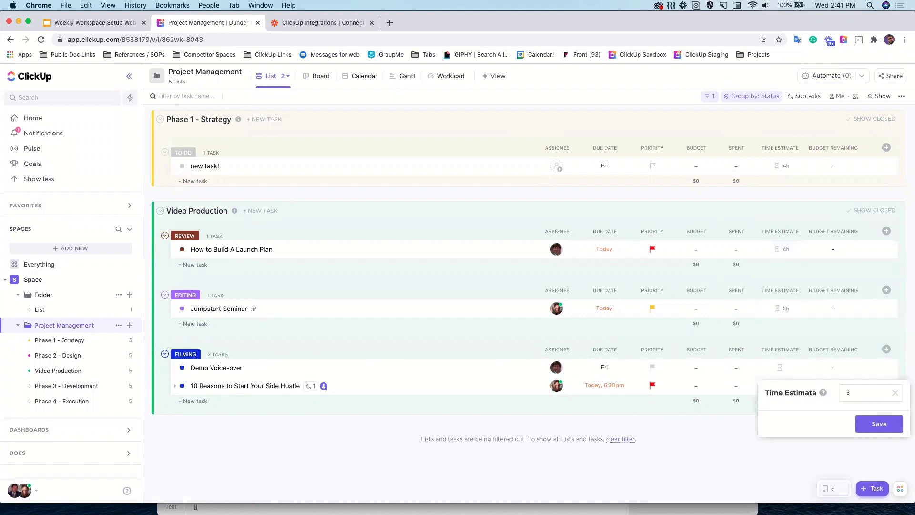
text(o)
key(Return)
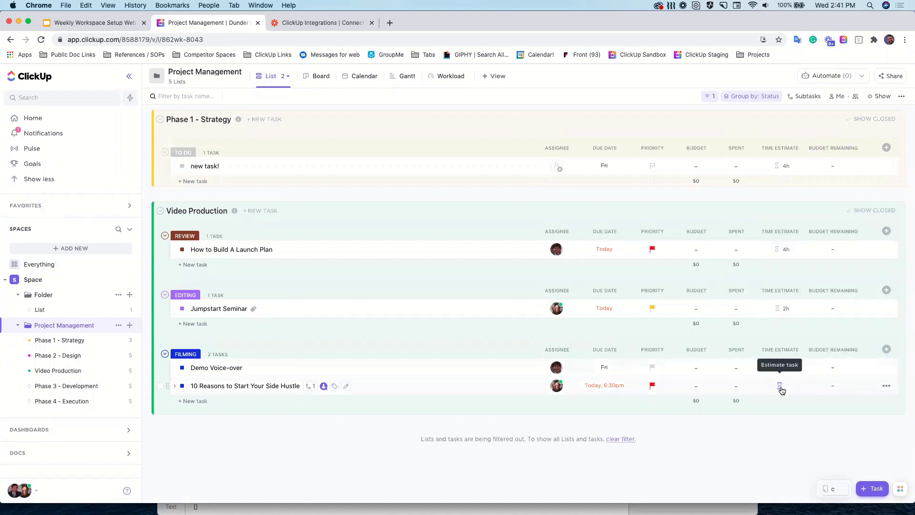
click(780, 387)
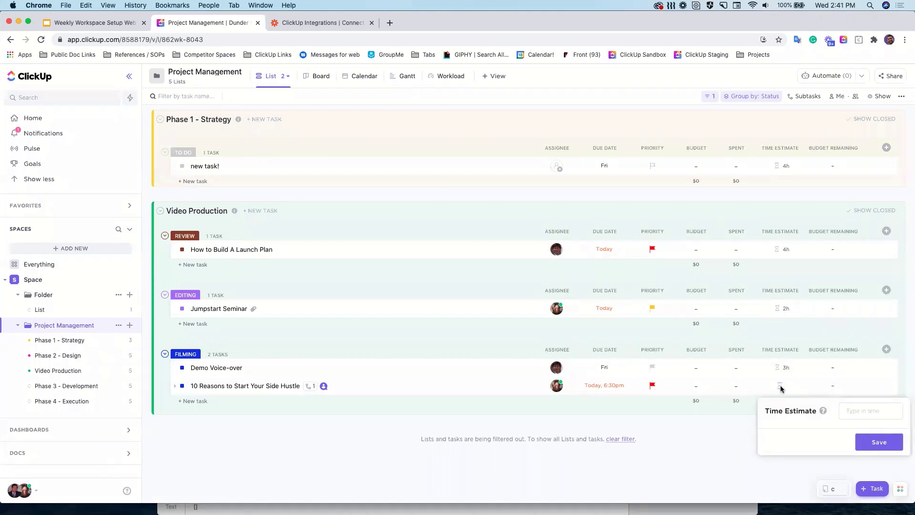
text(30m)
key(Return)
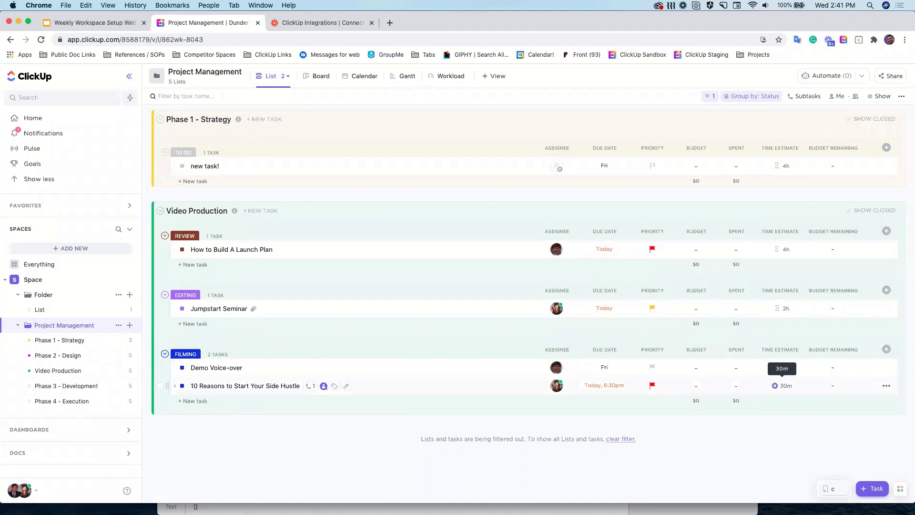
Step: Return to the folder's Workload view and expand the first assignee's row to check the tasks scheduled for Wednesday the 31st
click(455, 77)
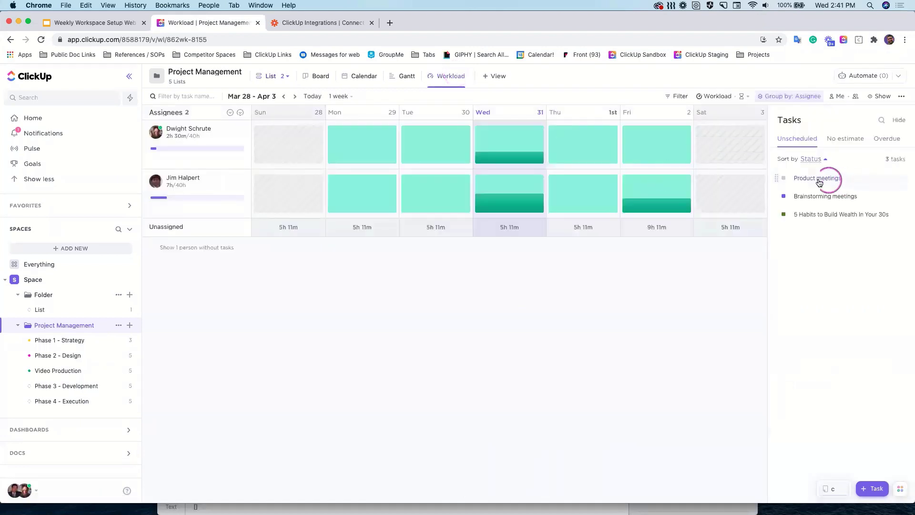
mouse_move(530, 201)
click(492, 153)
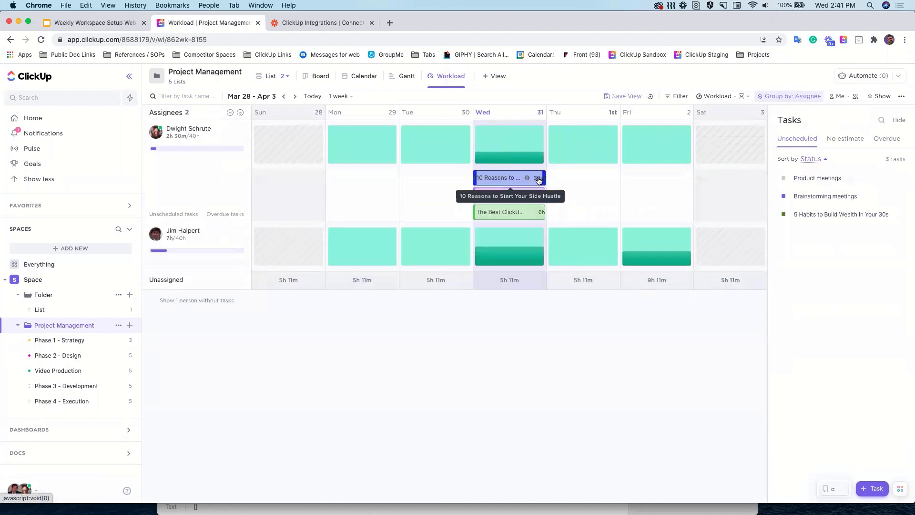
mouse_move(510, 153)
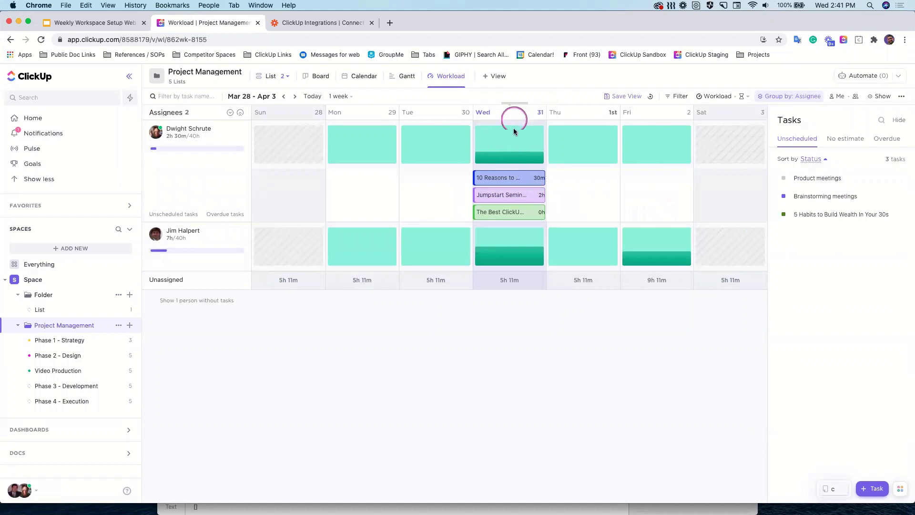
Step: Change the time estimate of "10 Reasons to Start Your Side Hustle" to 15h from its task window and return to the workload
click(508, 180)
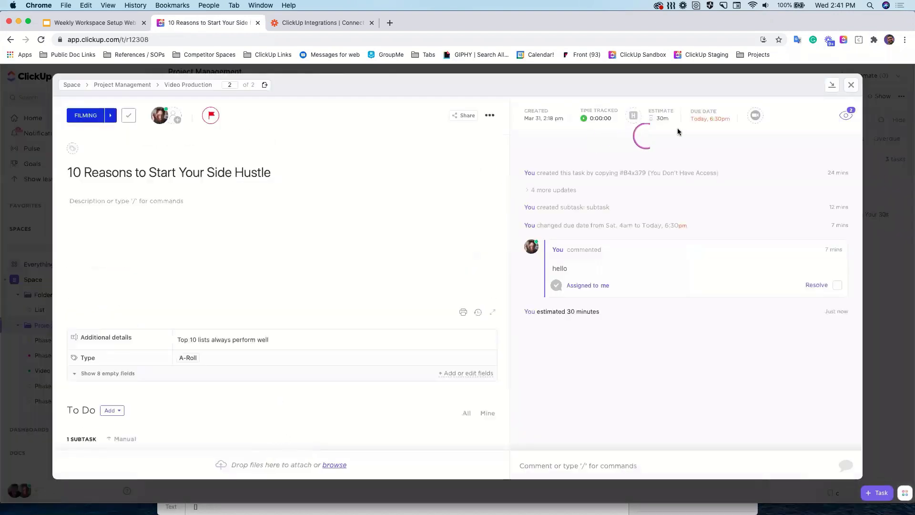
click(658, 118)
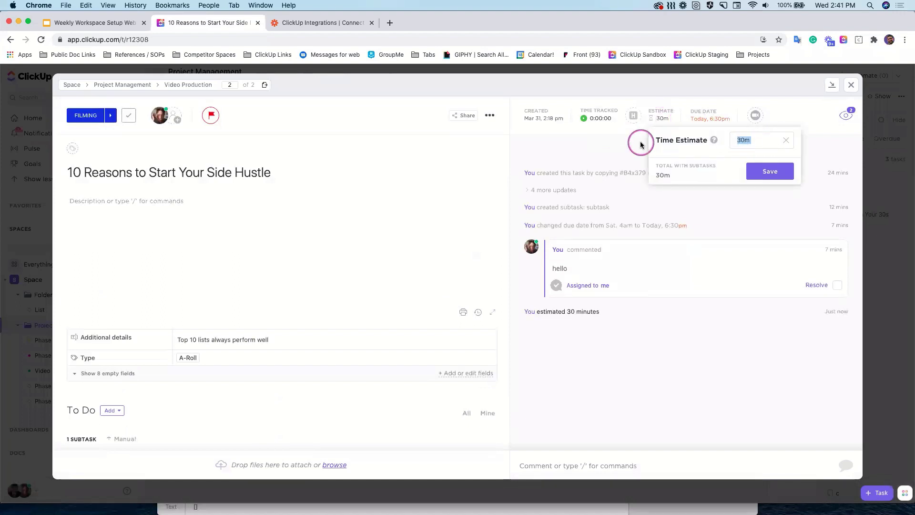
text(1d 7h)
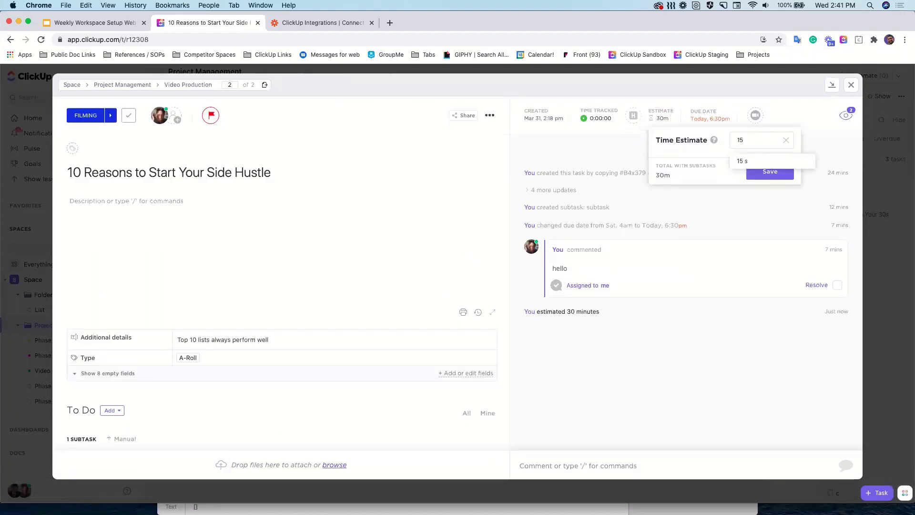
key(Return)
click(851, 85)
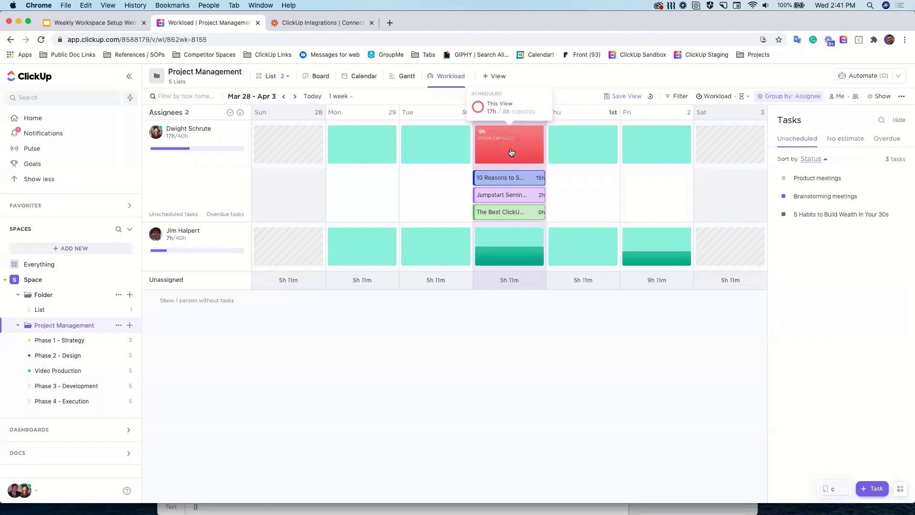
Step: Reschedule "10 Reasons to Start Your Side Hustle" to span Tuesday 30 to Friday 2 and reassign "Jumpstart Seminar" to the second assignee
drag(543, 178, 670, 177)
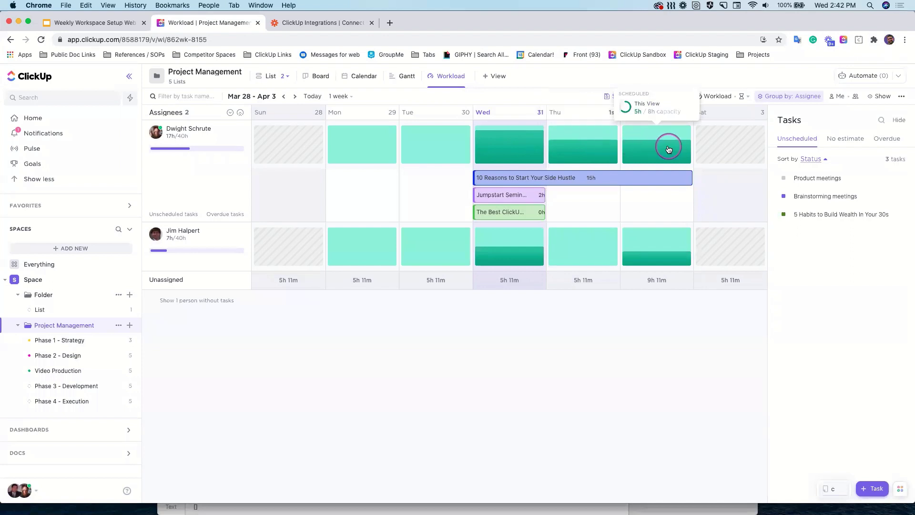
drag(474, 177, 328, 177)
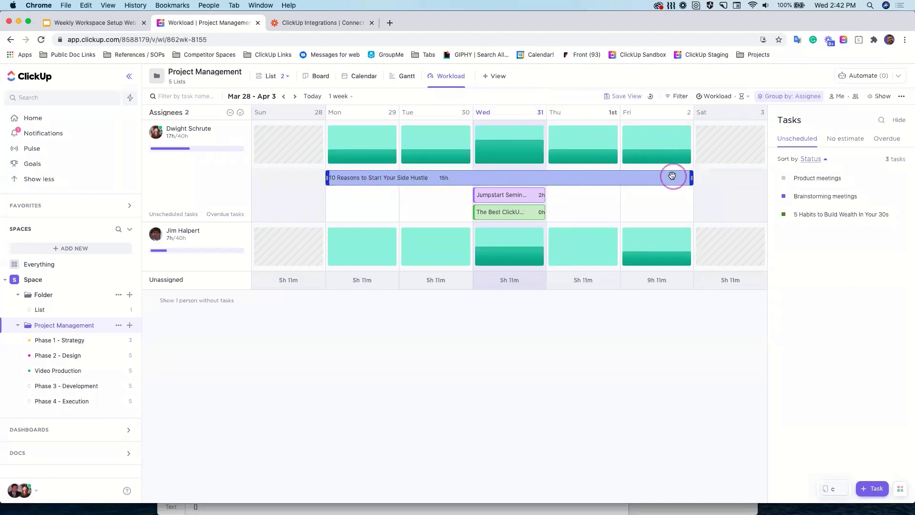
click(693, 177)
click(684, 176)
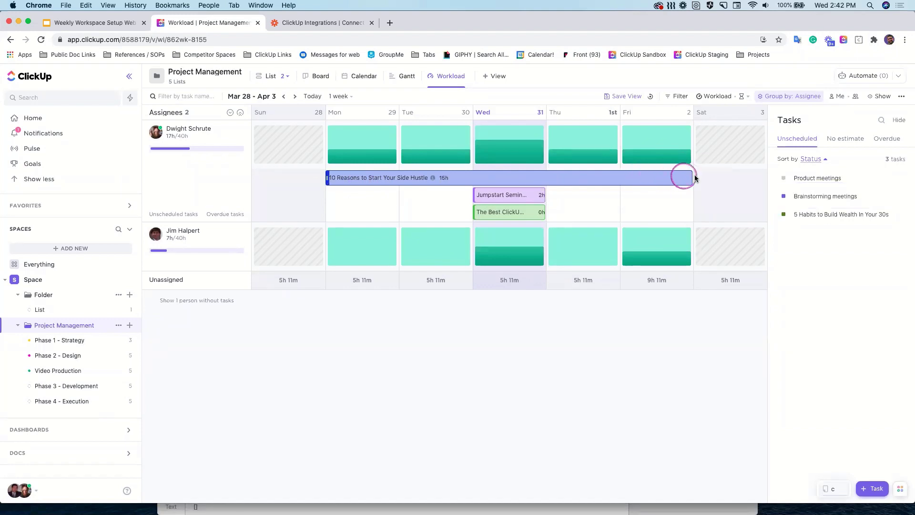
drag(691, 177, 653, 177)
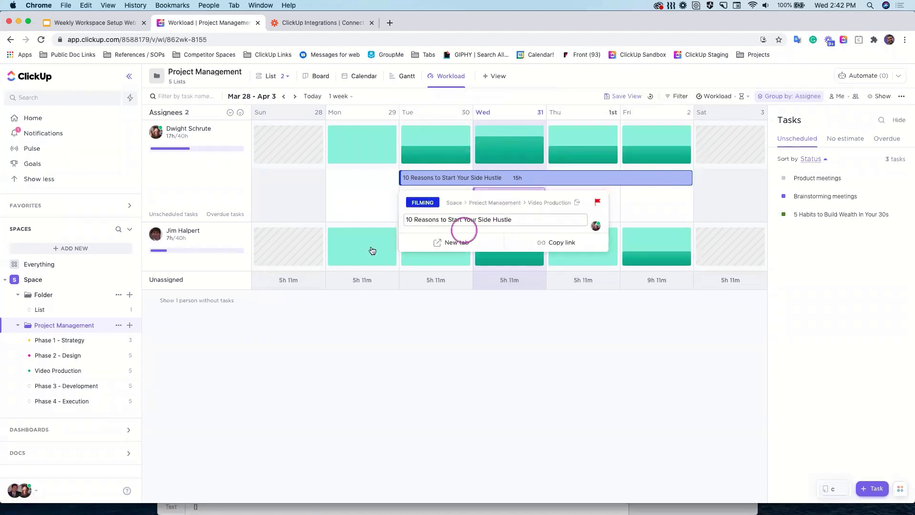
drag(488, 199, 494, 244)
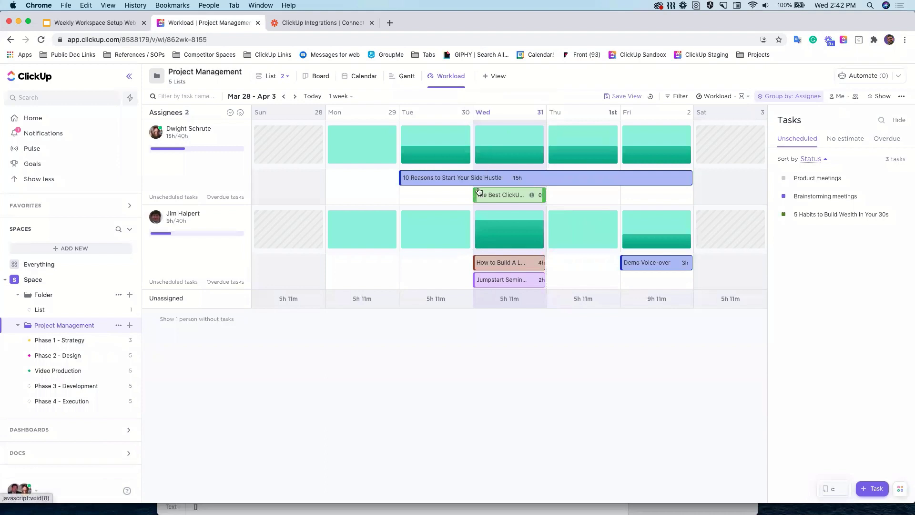
mouse_move(531, 195)
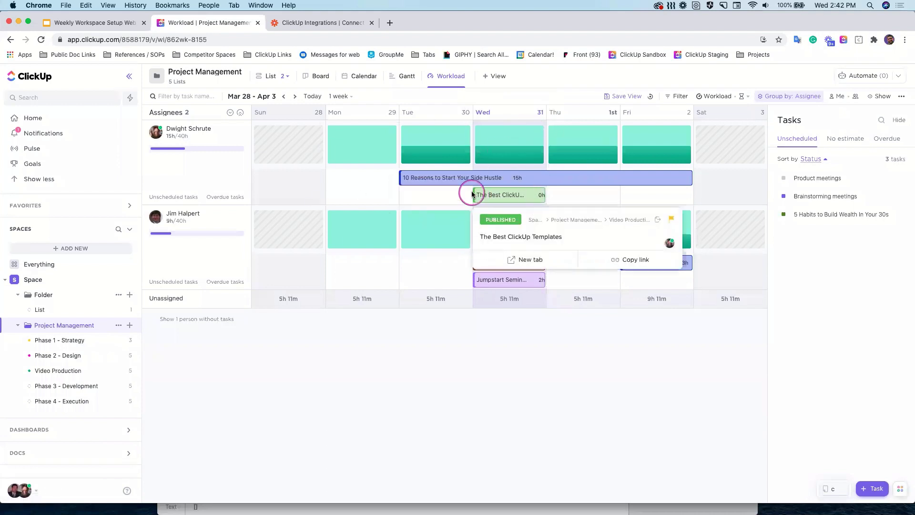
Step: Add a Box view to the Project Management folder
click(493, 76)
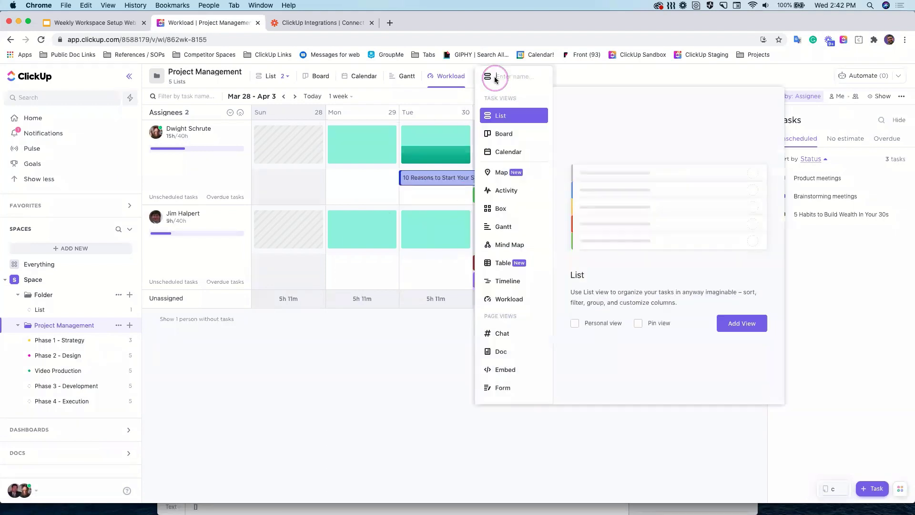
click(501, 208)
click(739, 323)
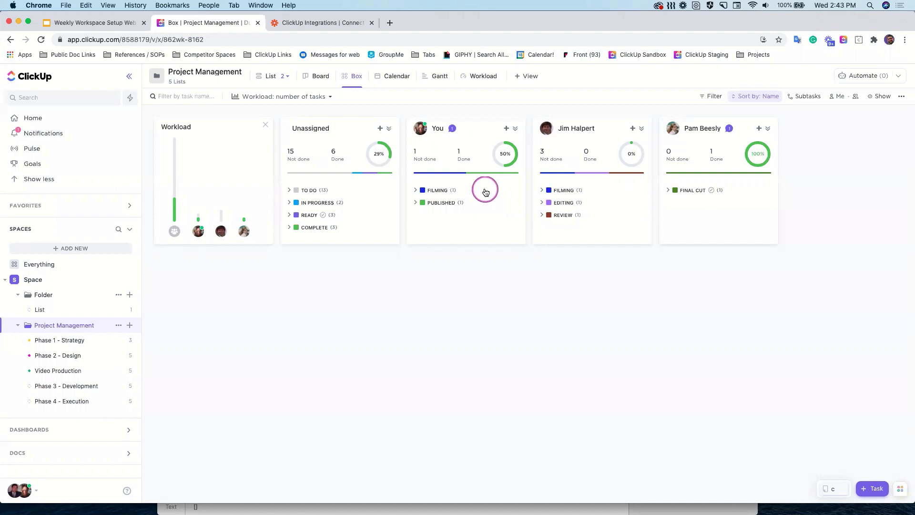
click(17, 237)
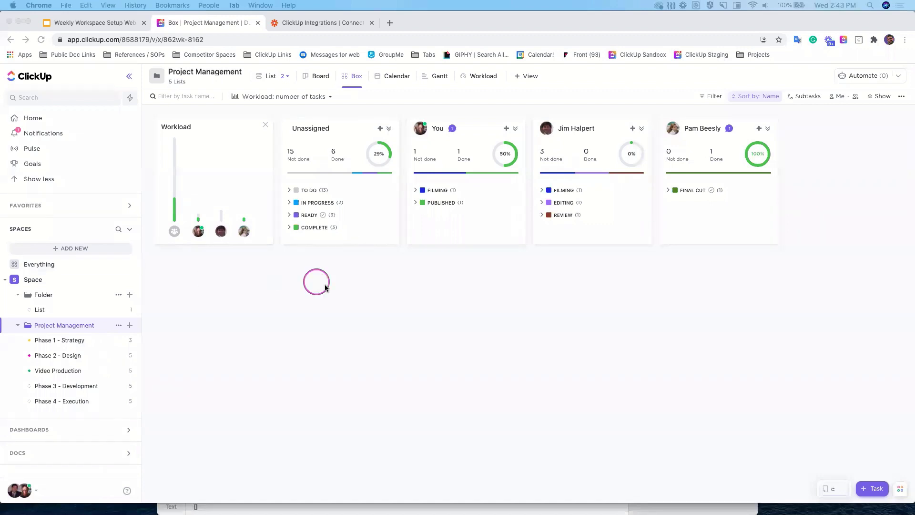
click(339, 308)
Step: Look through the recent items in the workspace search and close it
click(52, 104)
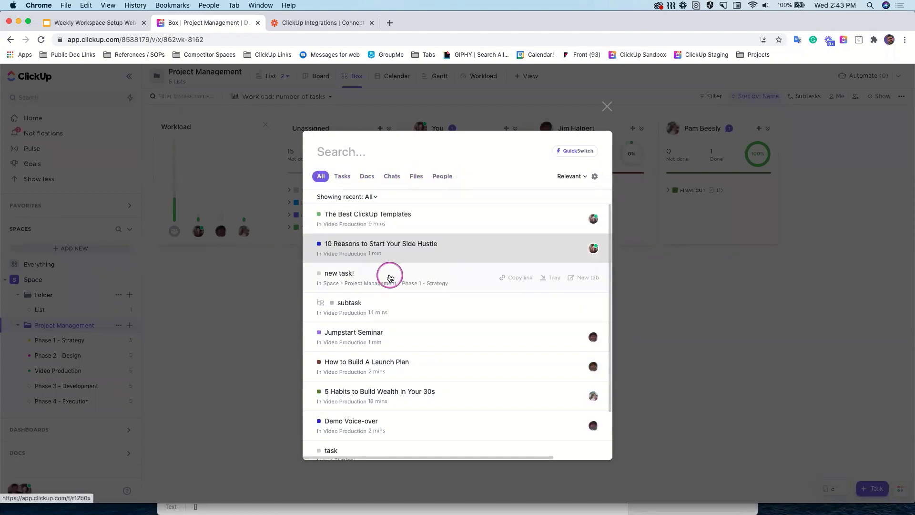
scroll(362, 214, down, 1)
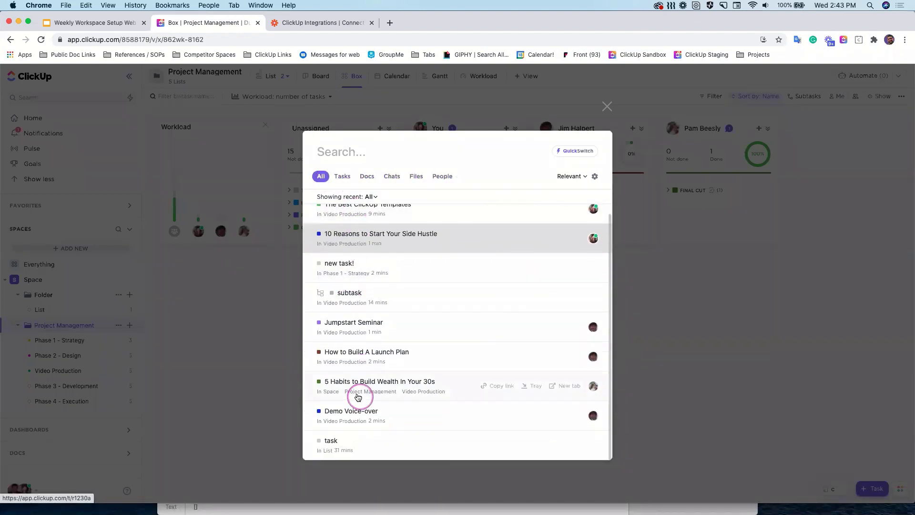
scroll(362, 381, up, 1)
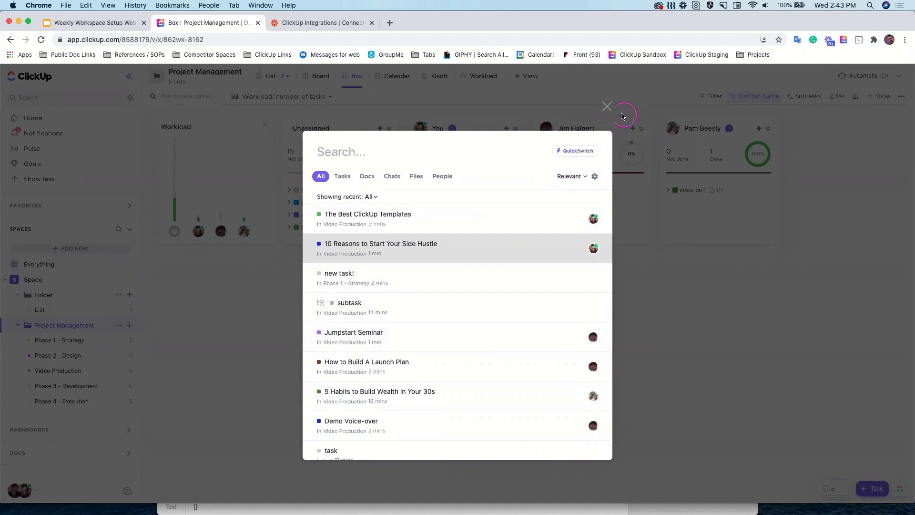
click(607, 106)
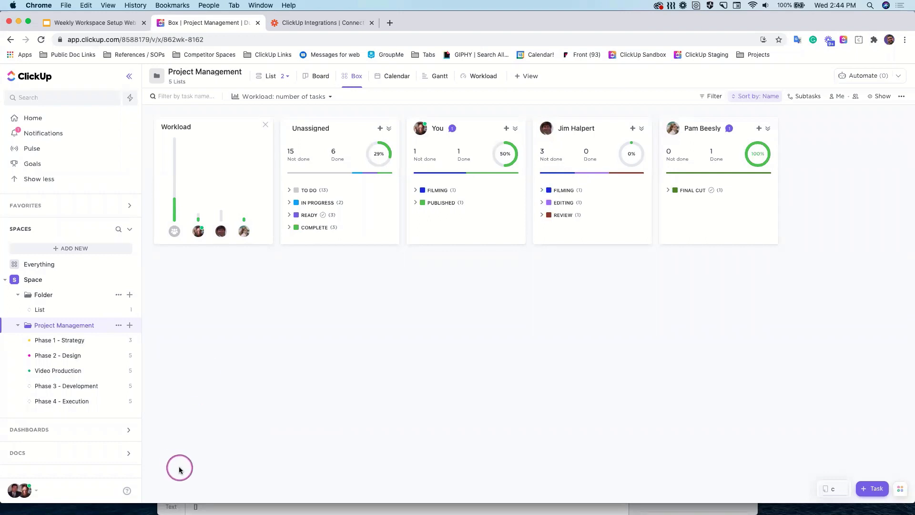
Step: Start a live chat with ClickUp support from the help Resource Center and send the message "Hello"
click(127, 491)
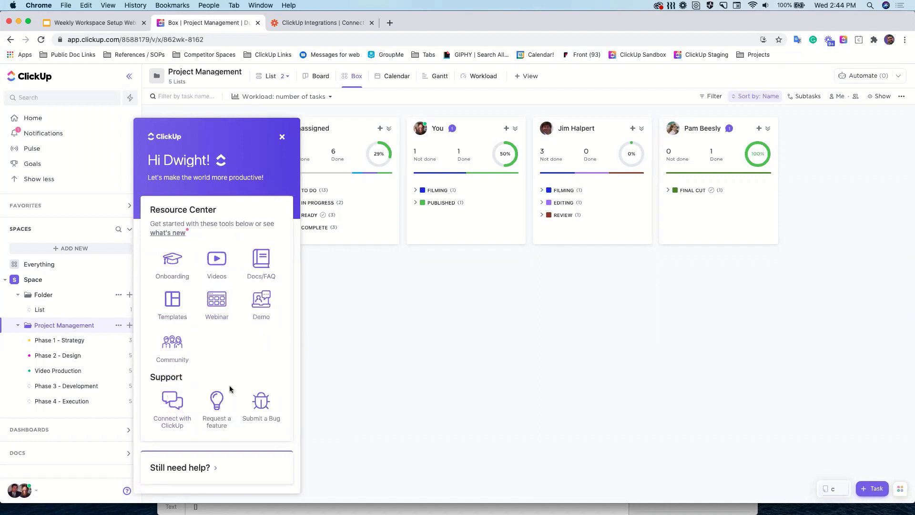
click(174, 399)
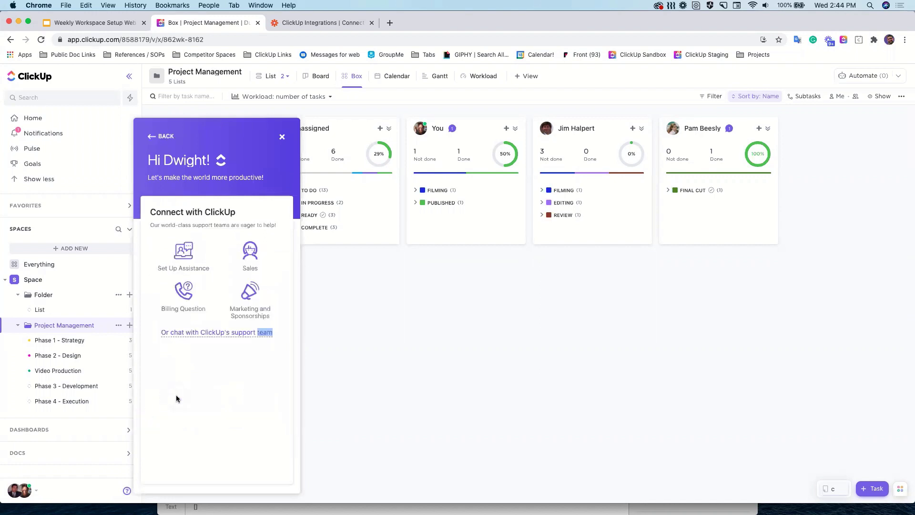
click(204, 332)
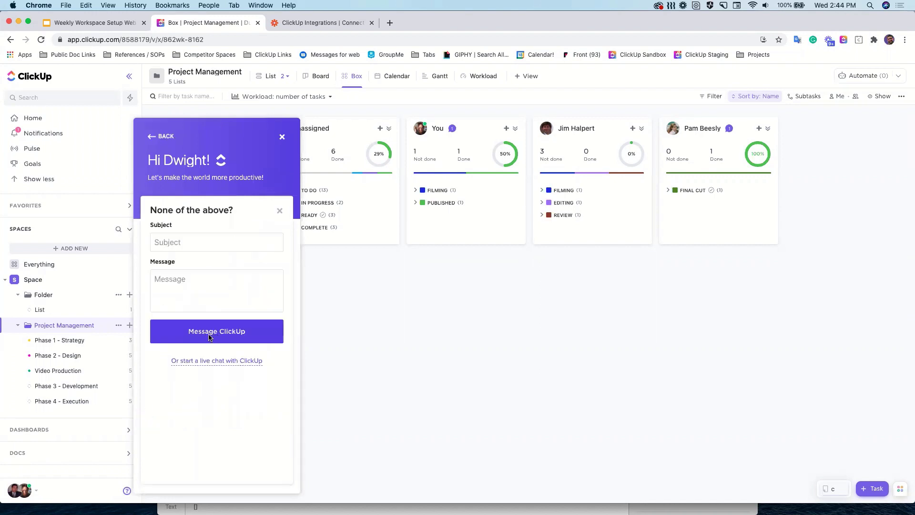
click(220, 361)
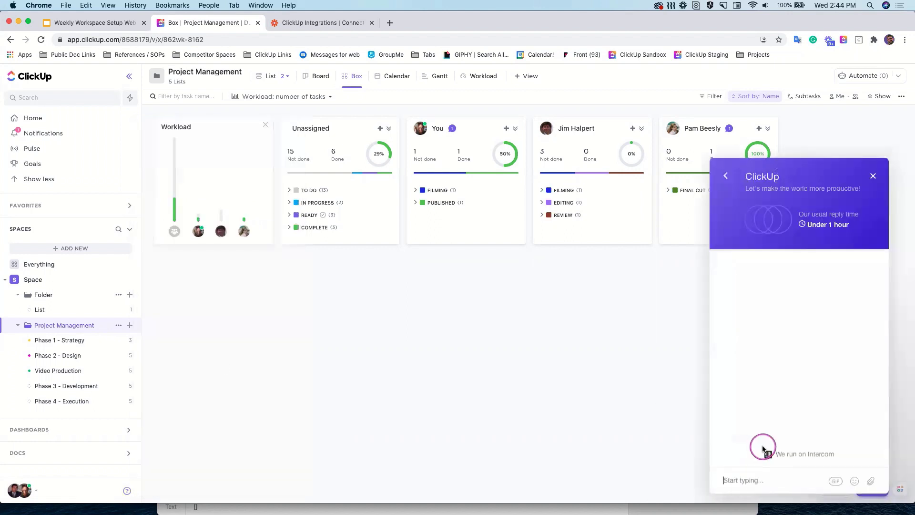
click(786, 476)
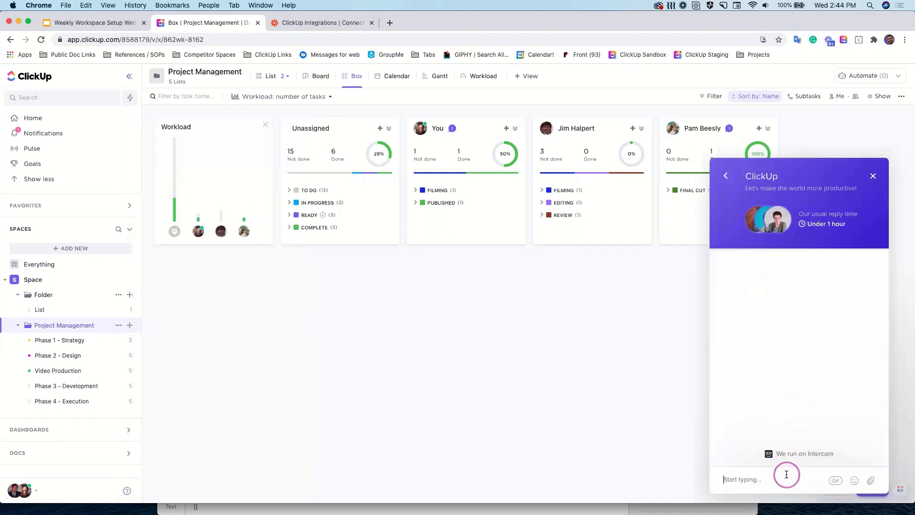
text(Hello)
key(Return)
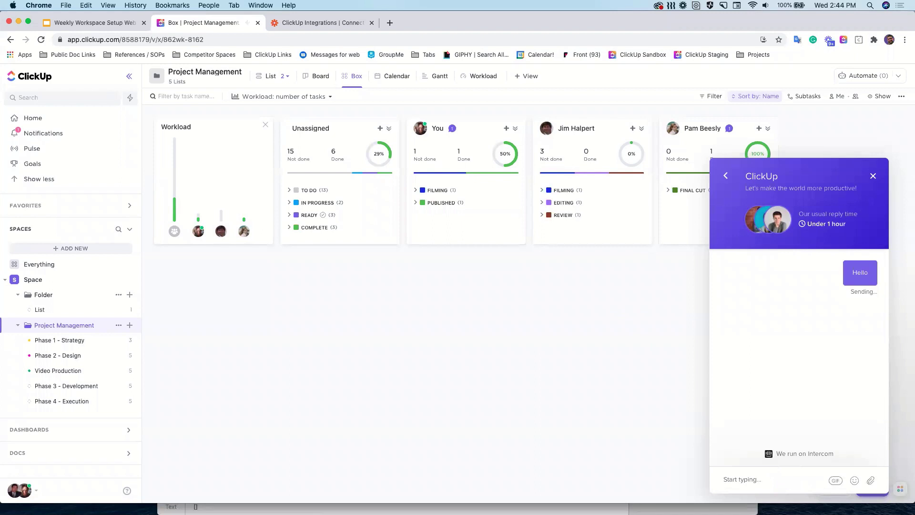